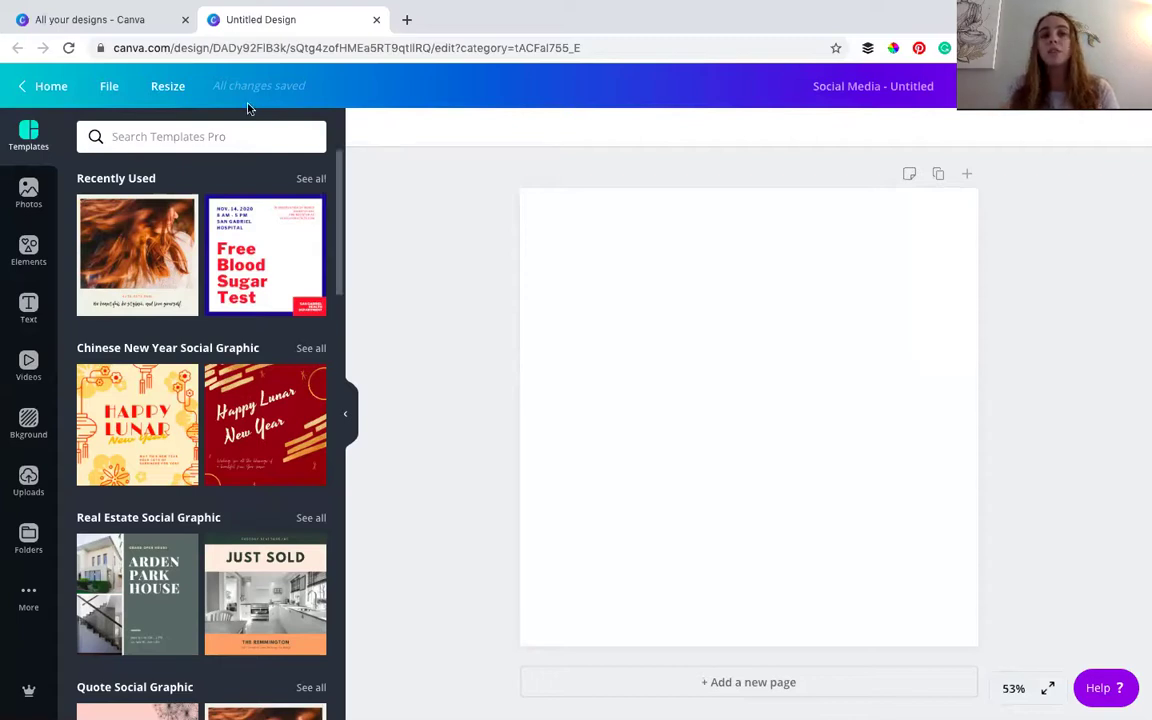
# Open the Brand Kit from the designs page and review the brand logos, brand color palettes and brand fonts.
pyautogui.click(126, 24)
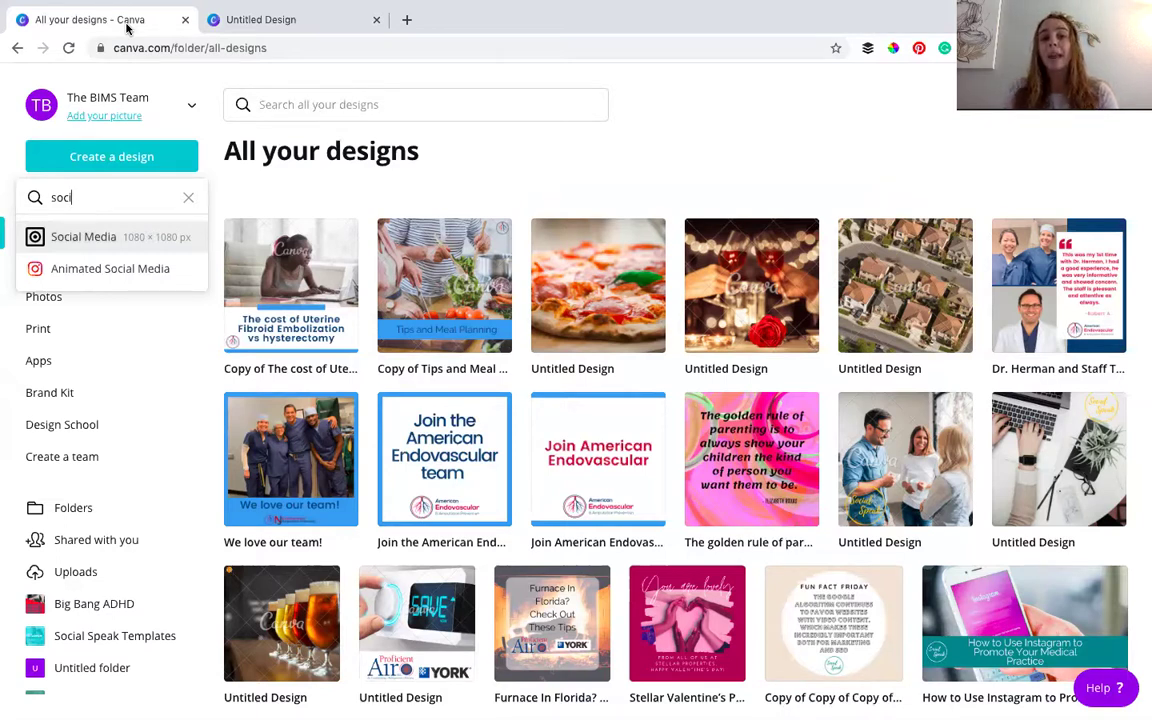
pyautogui.click(418, 142)
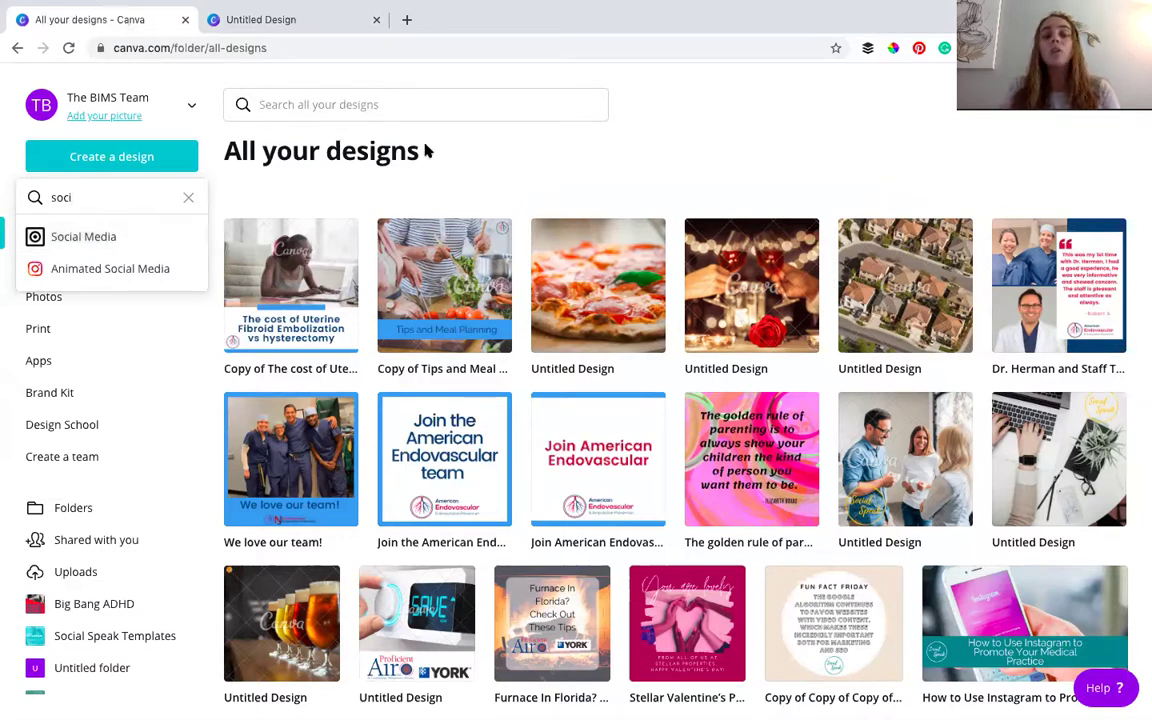
pyautogui.click(66, 392)
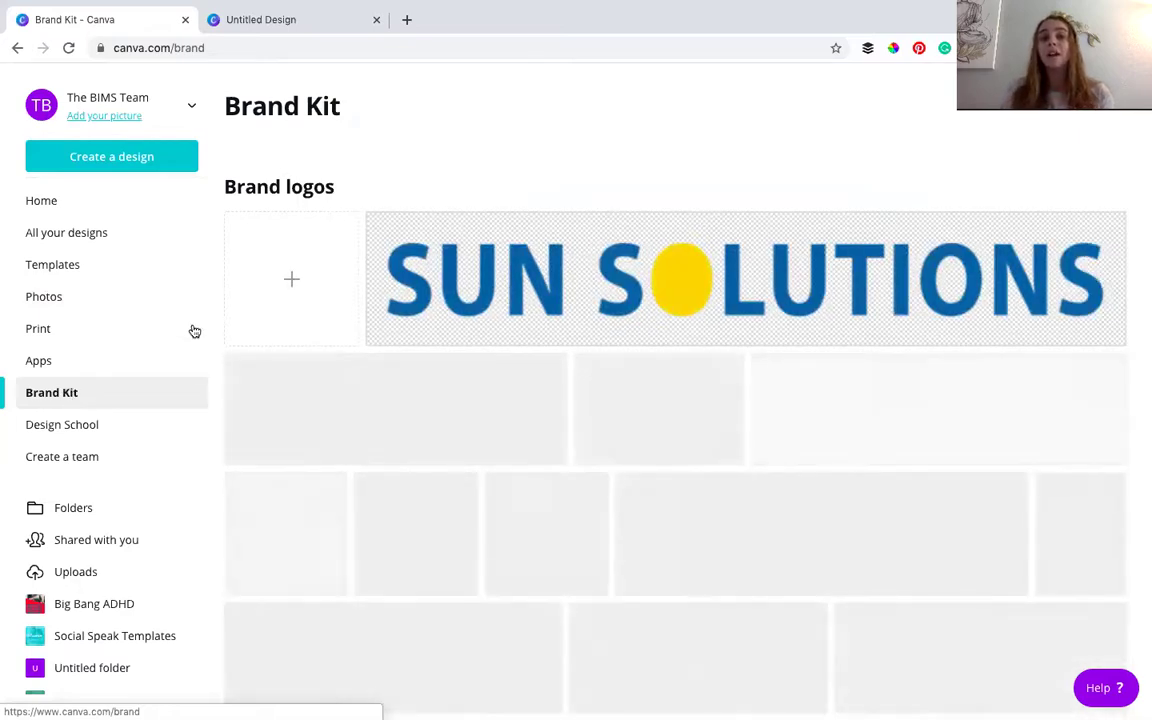
pyautogui.scroll(-3, 420, 283)
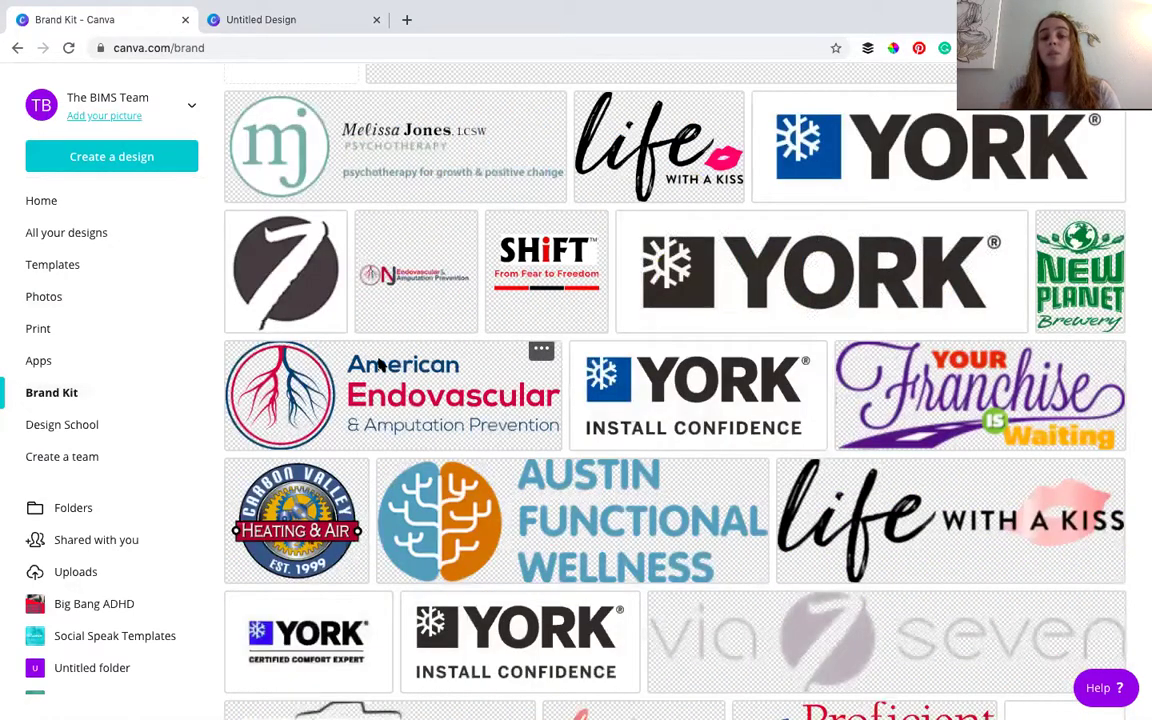
pyautogui.scroll(-7, 380, 365)
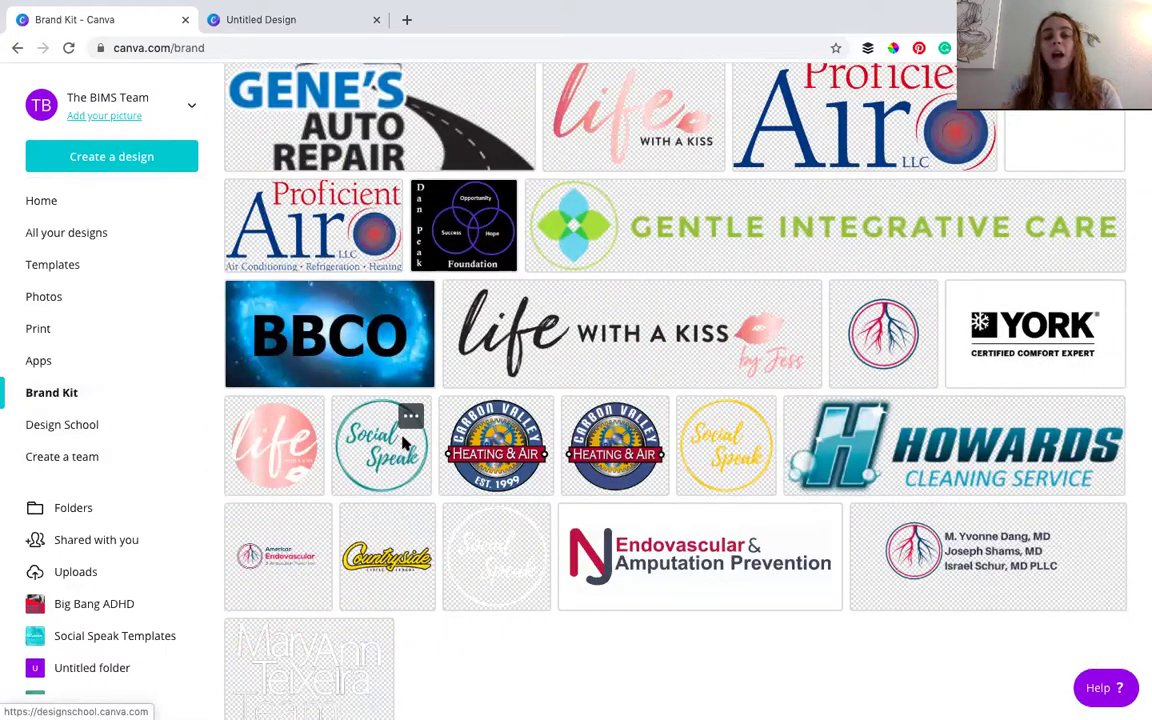
pyautogui.scroll(-4, 403, 442)
pyautogui.scroll(-2, 403, 442)
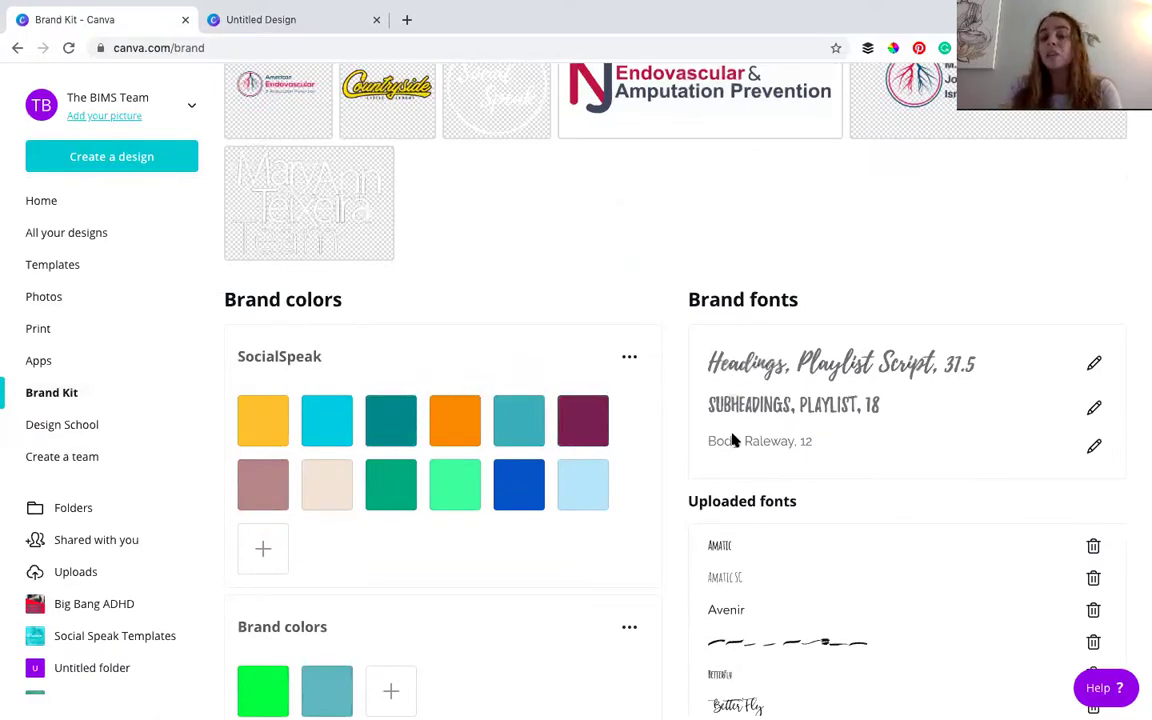
pyautogui.scroll(-1, 735, 466)
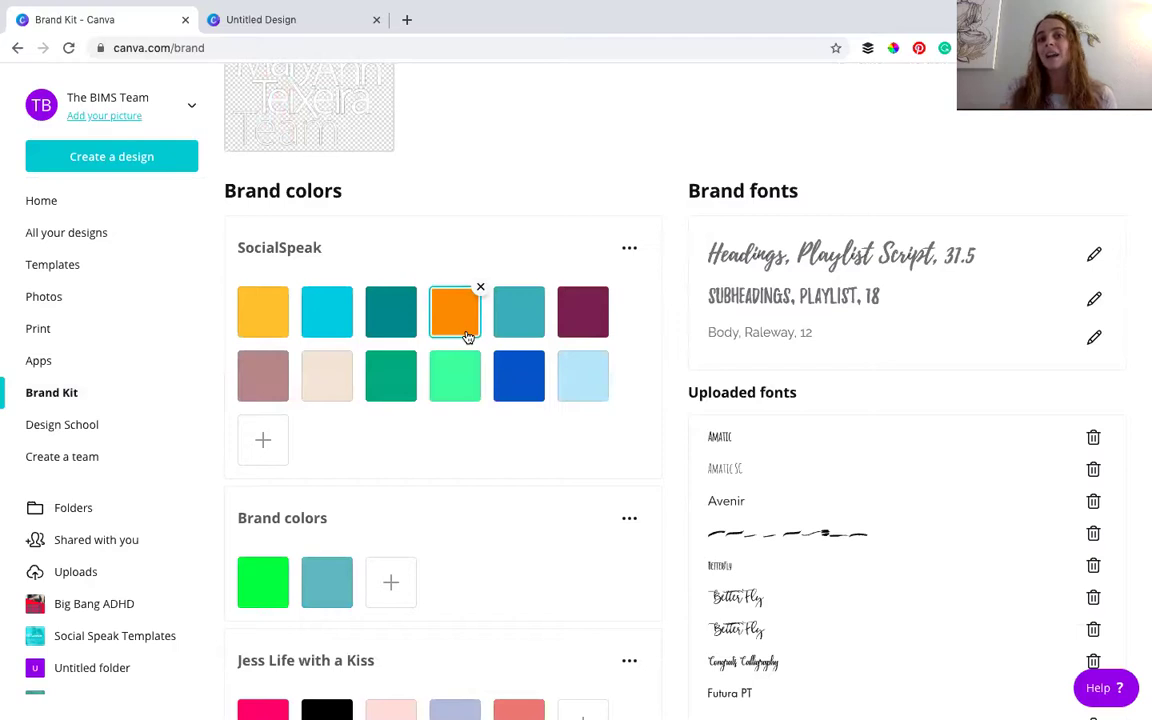
pyautogui.scroll(-2, 466, 336)
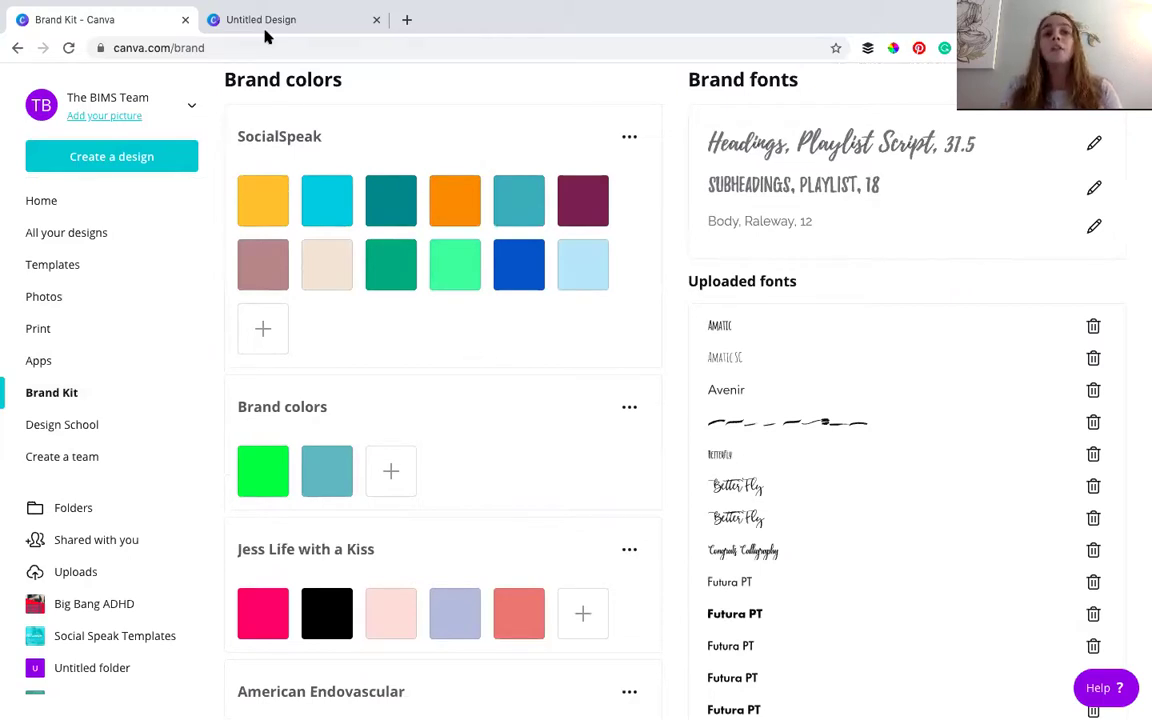
# Clear the design-type search for creating a design and browse the full list of suggested design types.
pyautogui.click(143, 162)
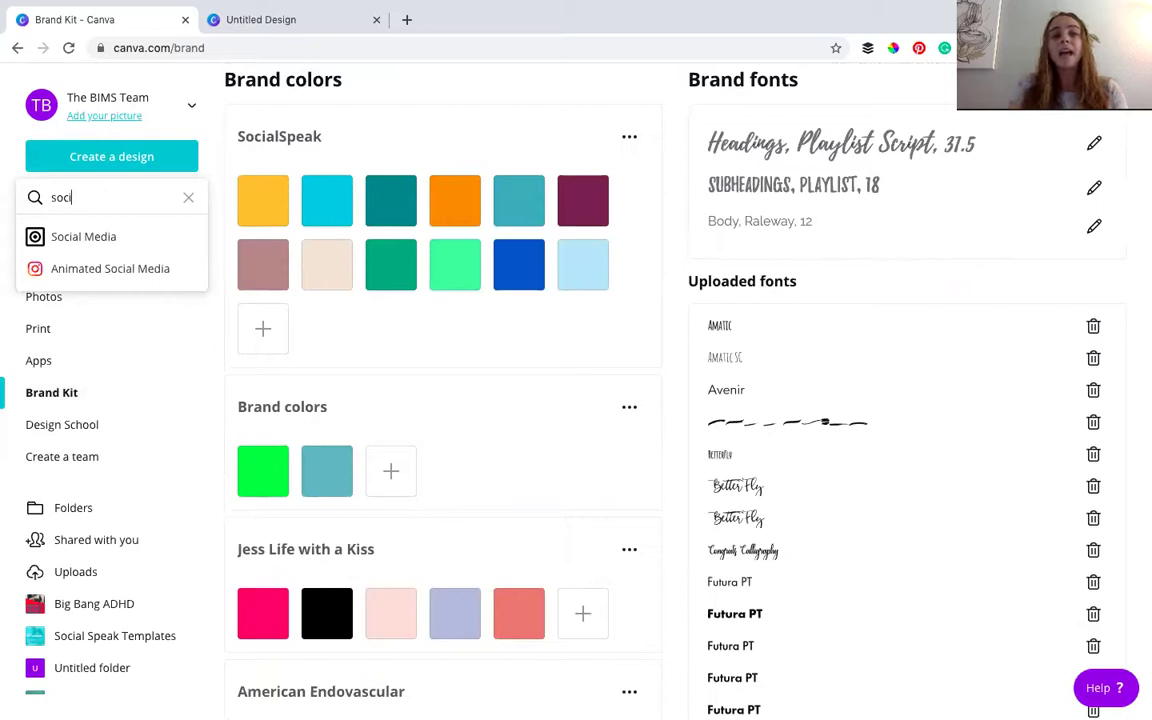
pyautogui.press('BackSpace')
pyautogui.press('BackSpace')
pyautogui.press('BackSpace')
pyautogui.press('BackSpace')
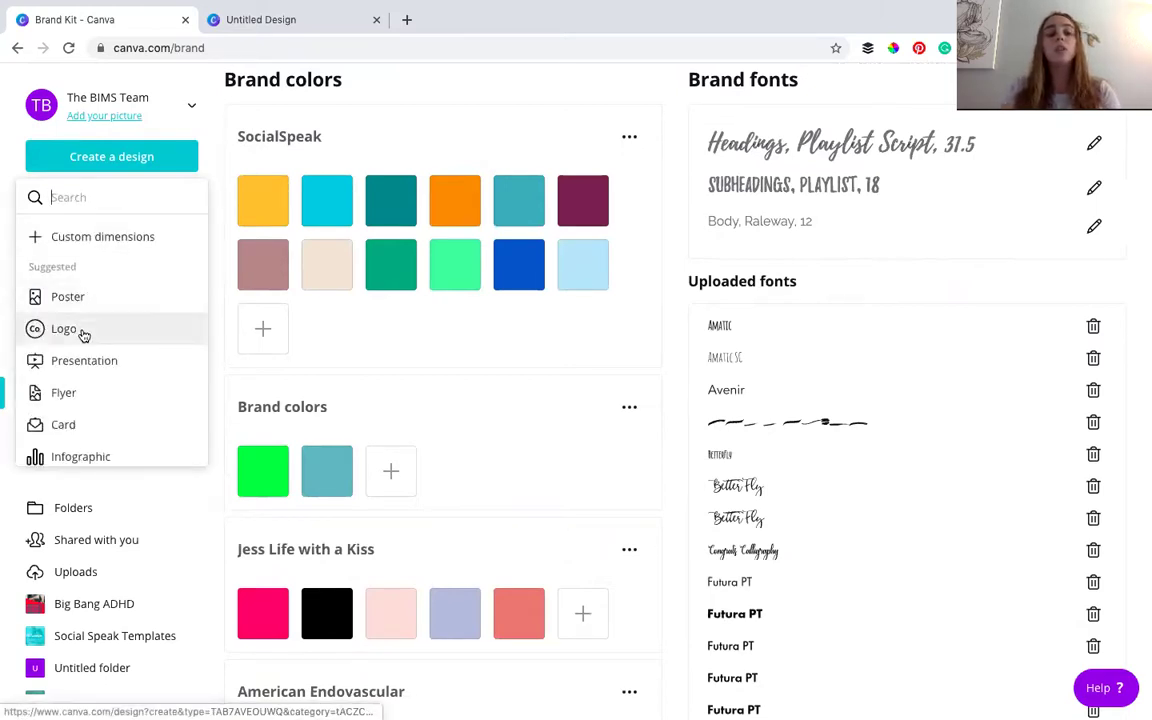
pyautogui.scroll(-3, 84, 335)
pyautogui.scroll(-3, 84, 335)
pyautogui.scroll(-5, 84, 335)
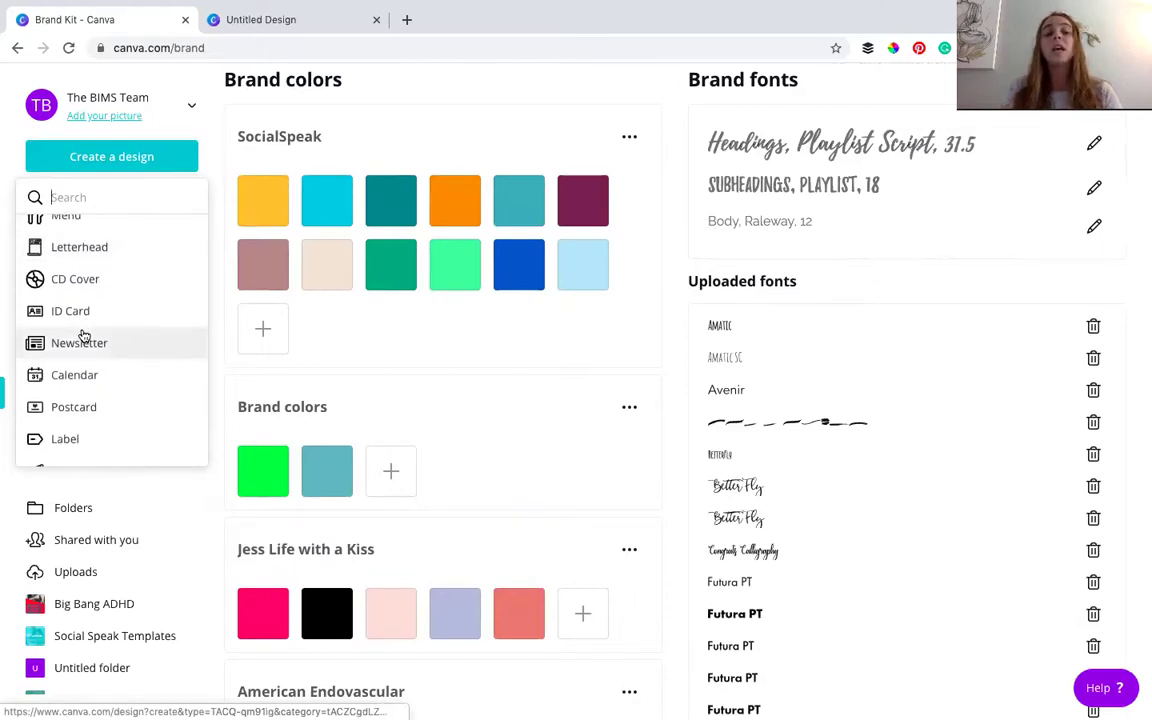
pyautogui.scroll(-5, 84, 335)
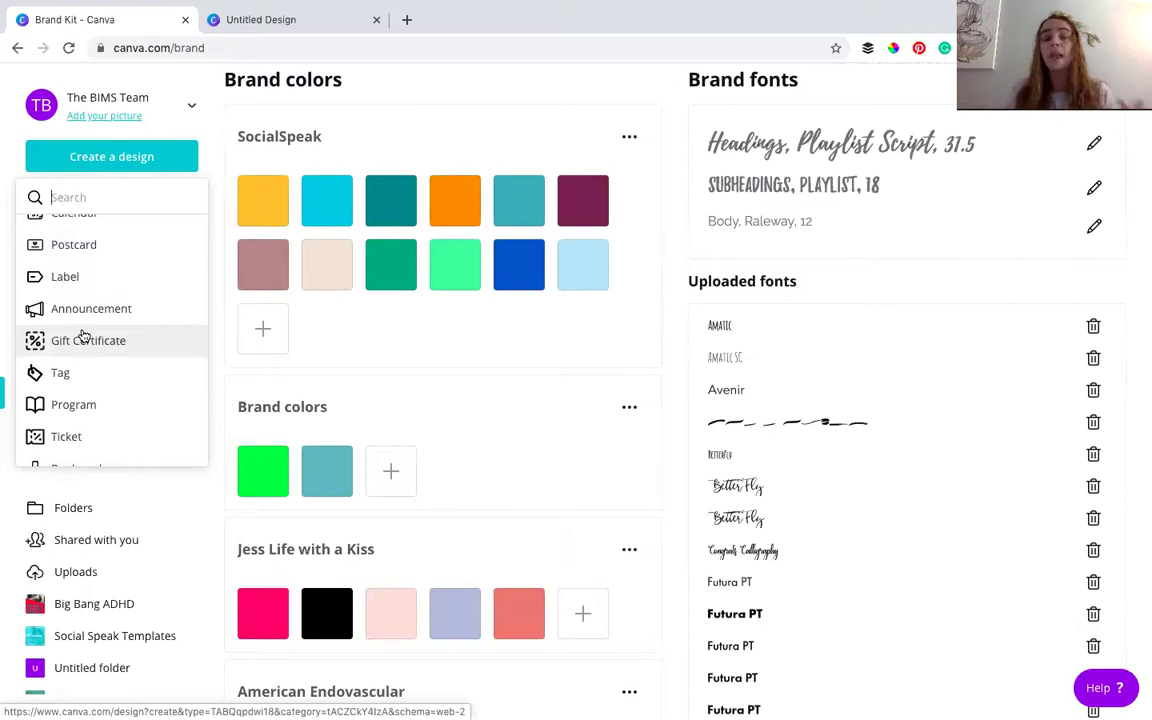
pyautogui.scroll(-3, 84, 336)
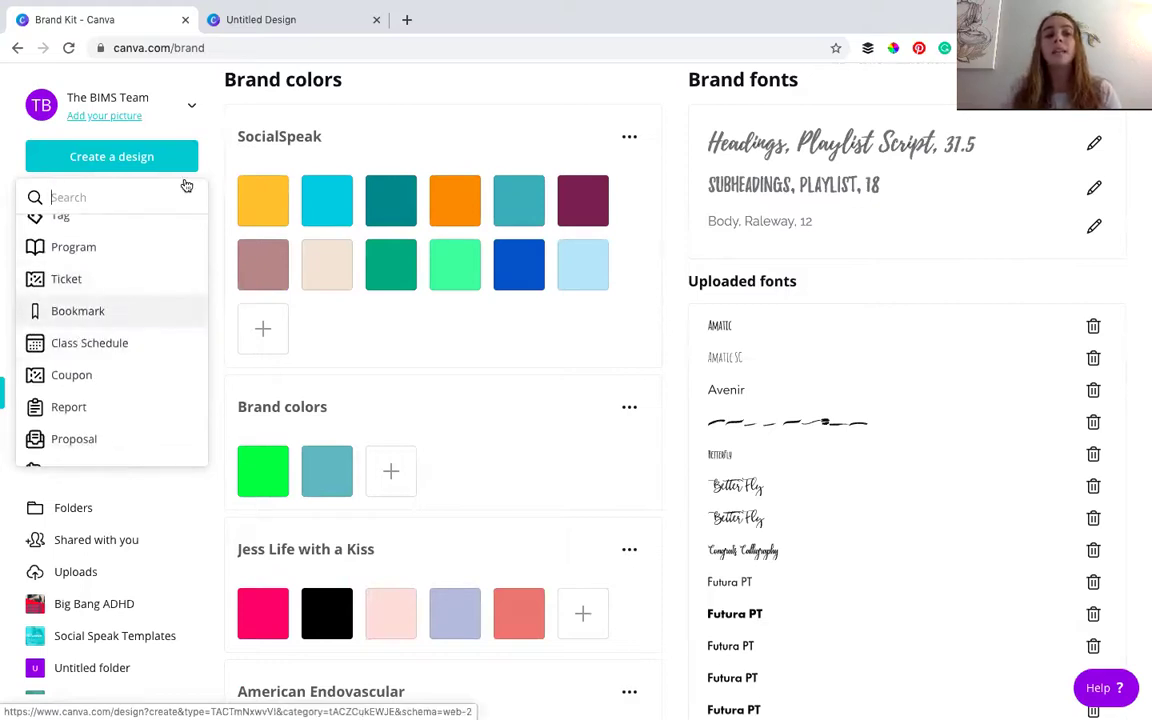
# Return to the untitled social media design and look through the recently used templates and the other template categories.
pyautogui.click(258, 22)
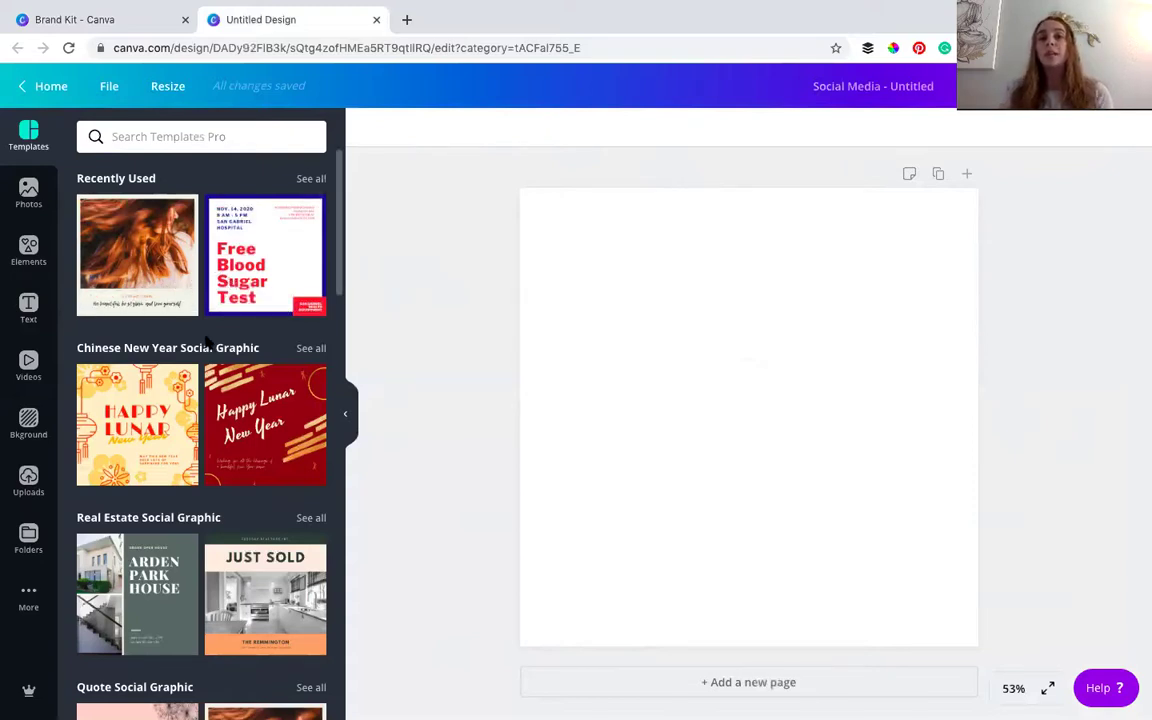
pyautogui.click(316, 178)
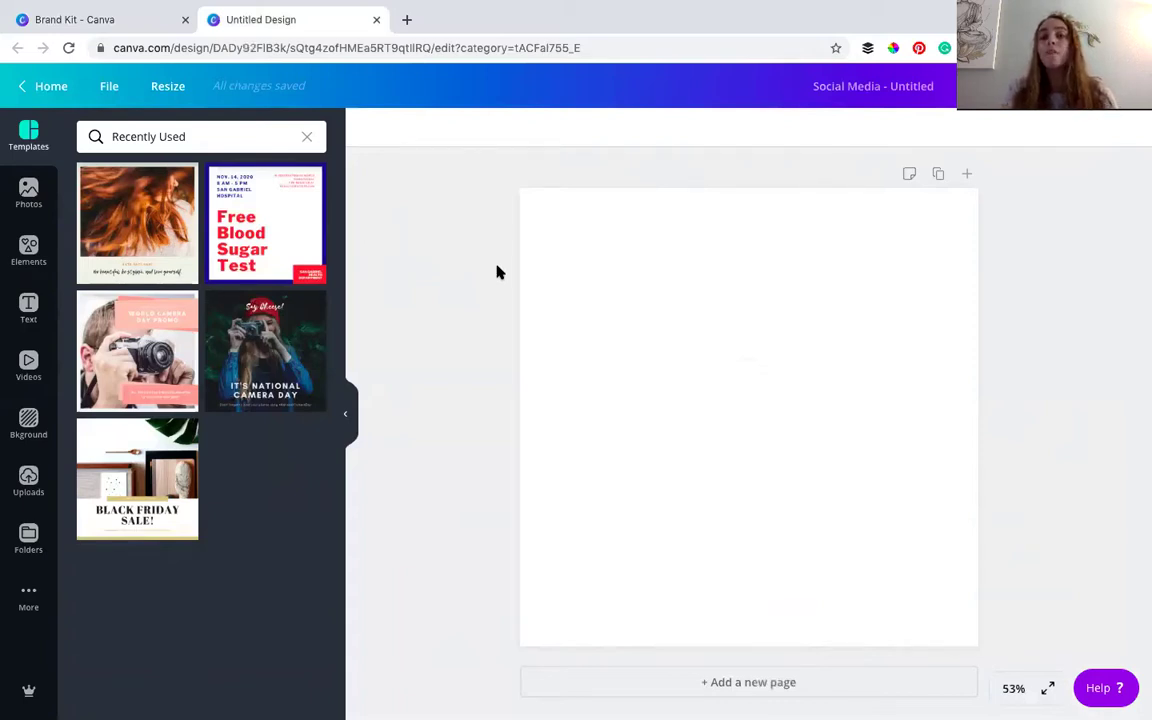
pyautogui.click(307, 136)
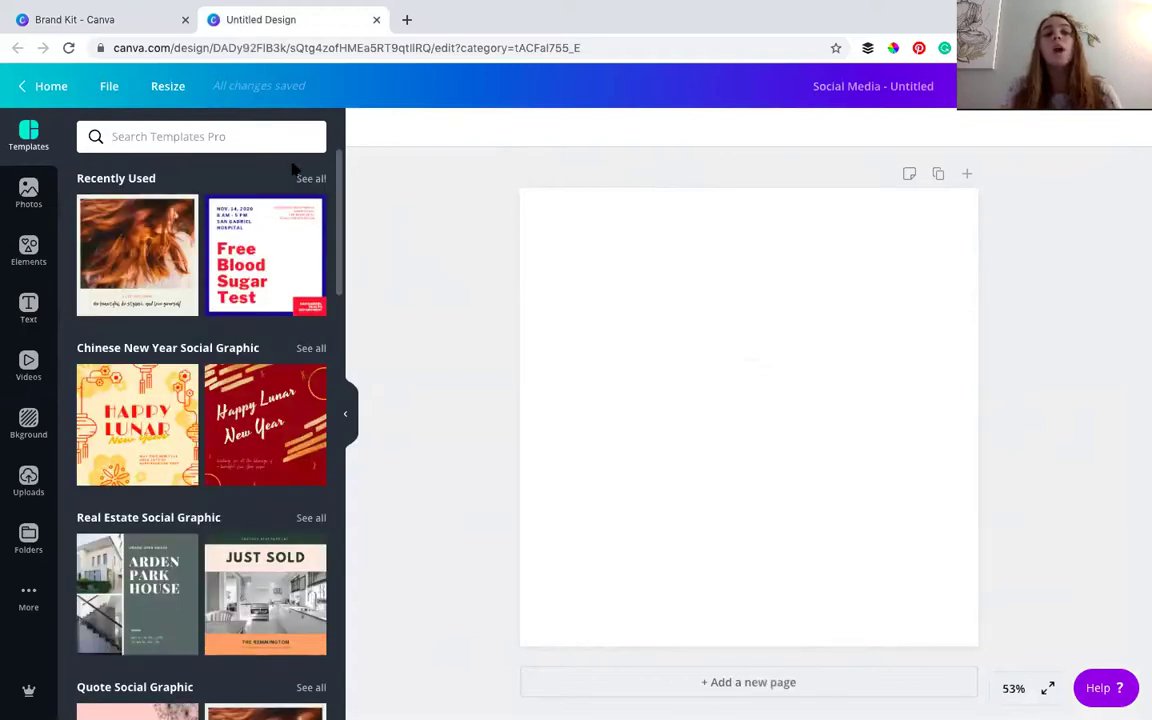
pyautogui.moveTo(249, 245)
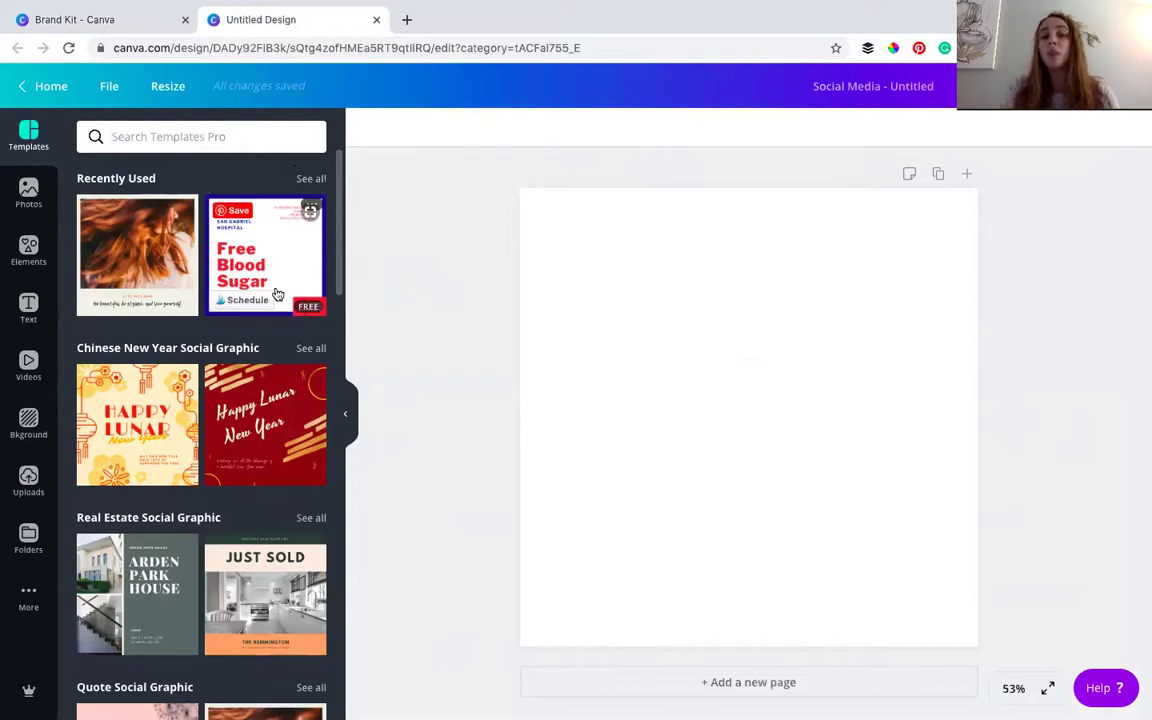
pyautogui.scroll(-5, 276, 330)
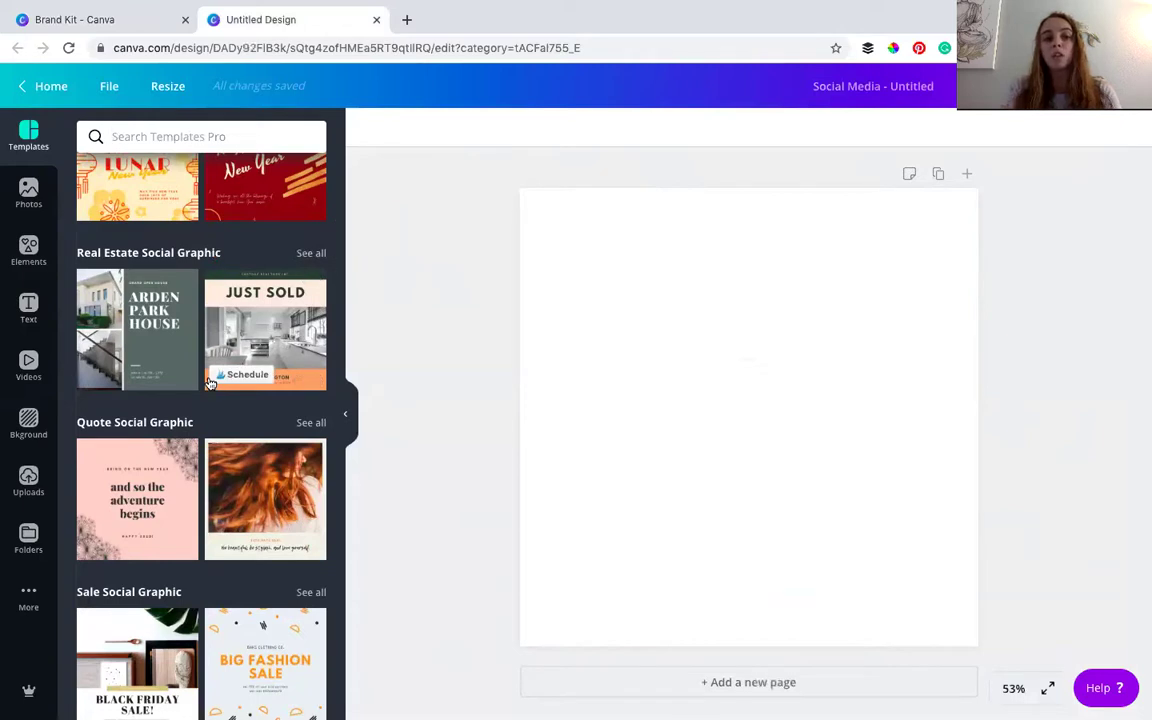
# Search the templates for "medical" and apply the "Always Stay Cautious" template to the blank page.
pyautogui.click(200, 136)
pyautogui.write('medical')
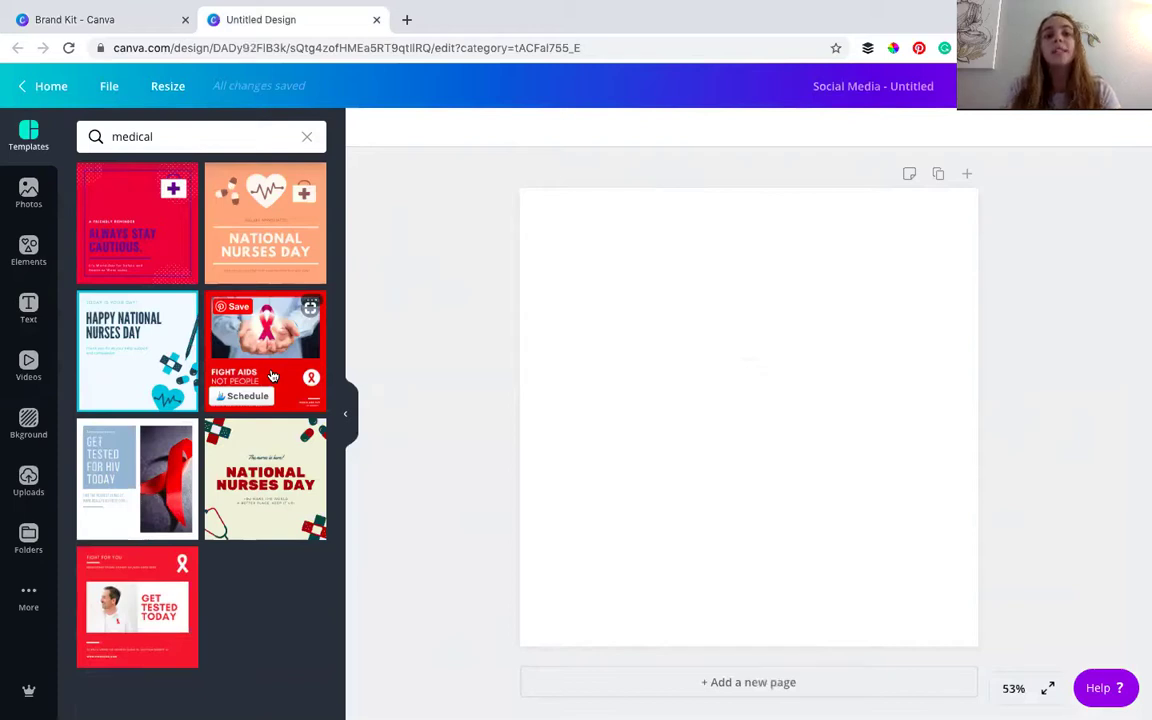
pyautogui.click(161, 238)
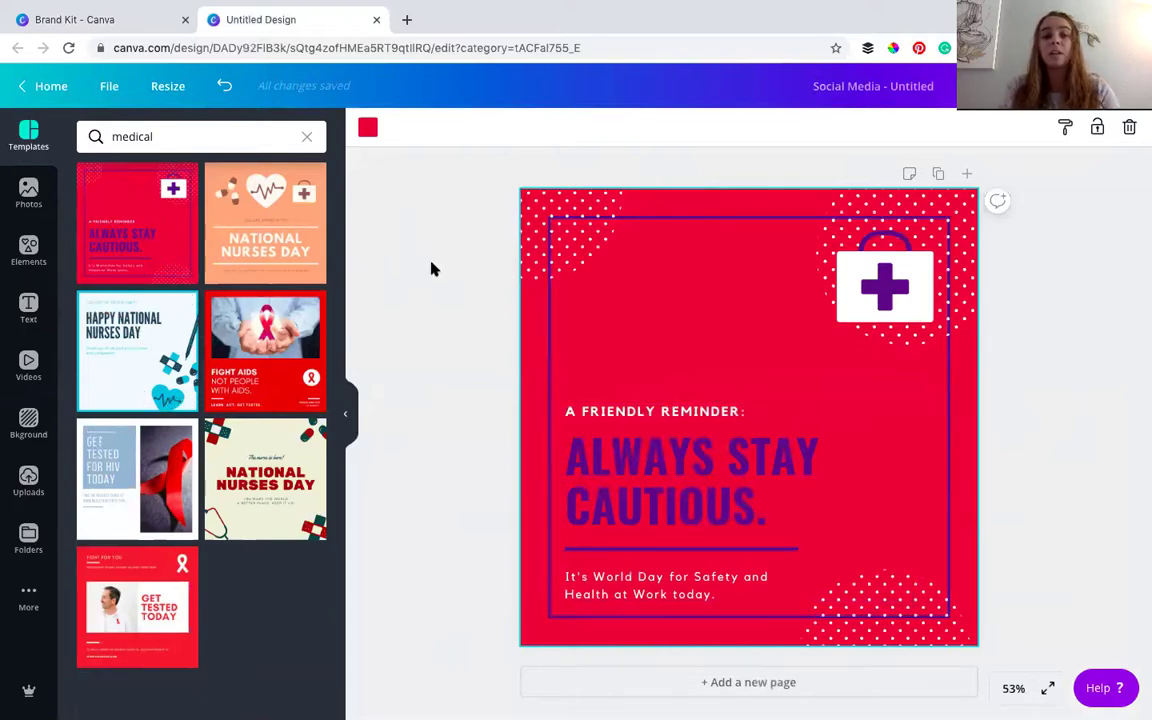
# Change the page background to the dark blue of the American Endovascular palette.
pyautogui.click(368, 130)
pyautogui.scroll(-2, 247, 406)
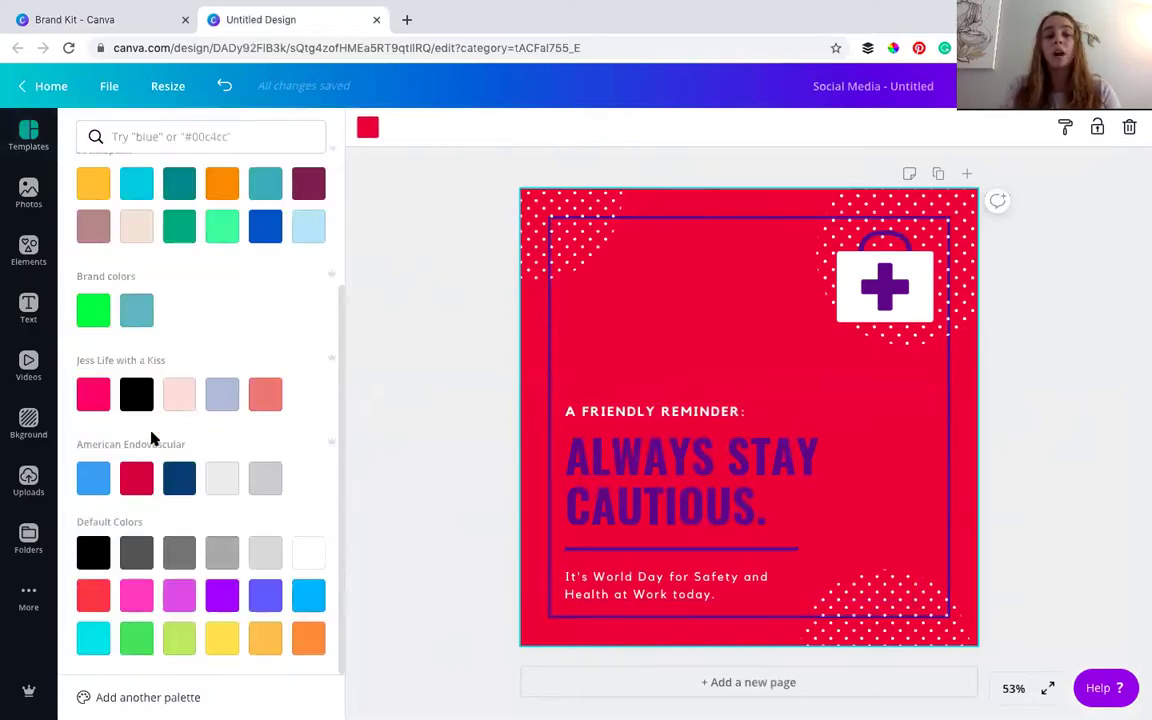
pyautogui.click(179, 478)
# Recolor the inner square with the red of the American Endovascular palette.
pyautogui.click(590, 335)
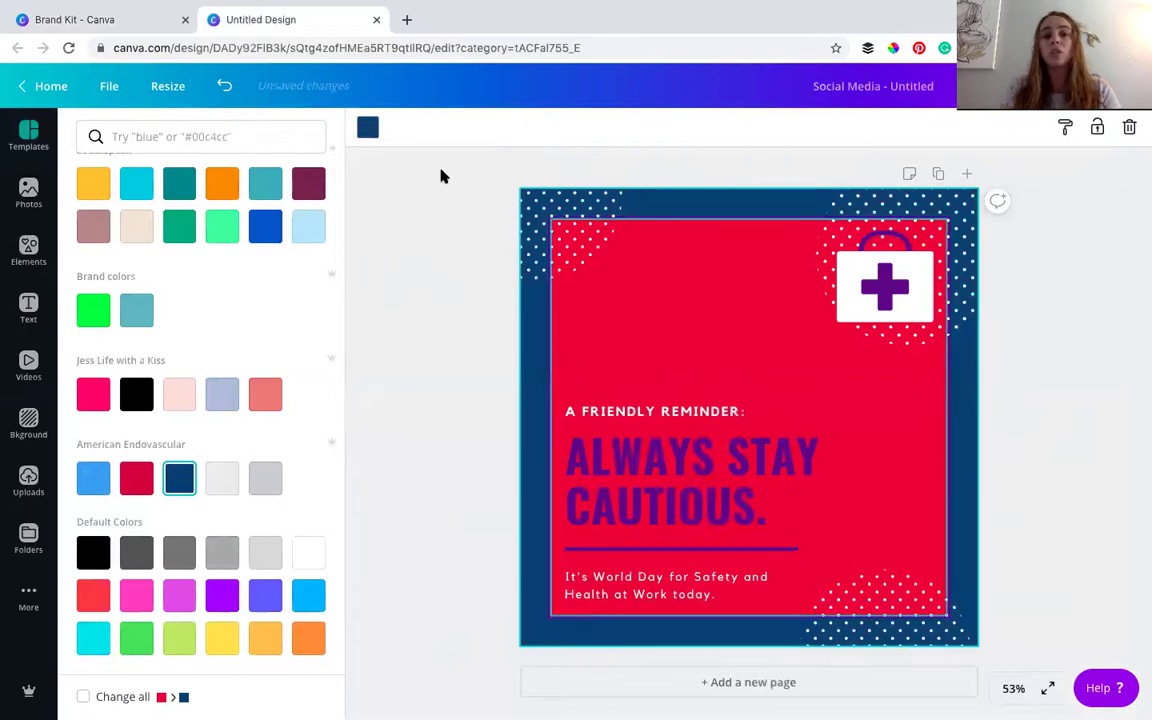
pyautogui.click(368, 128)
pyautogui.scroll(-3, 142, 456)
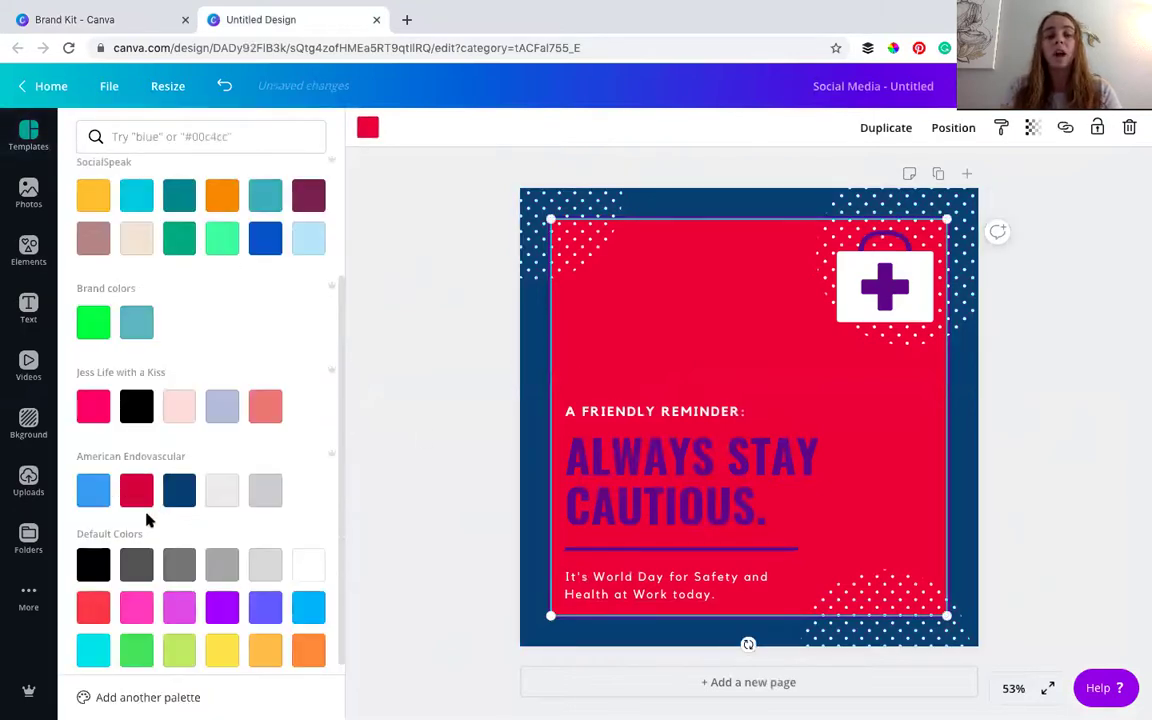
pyautogui.click(137, 492)
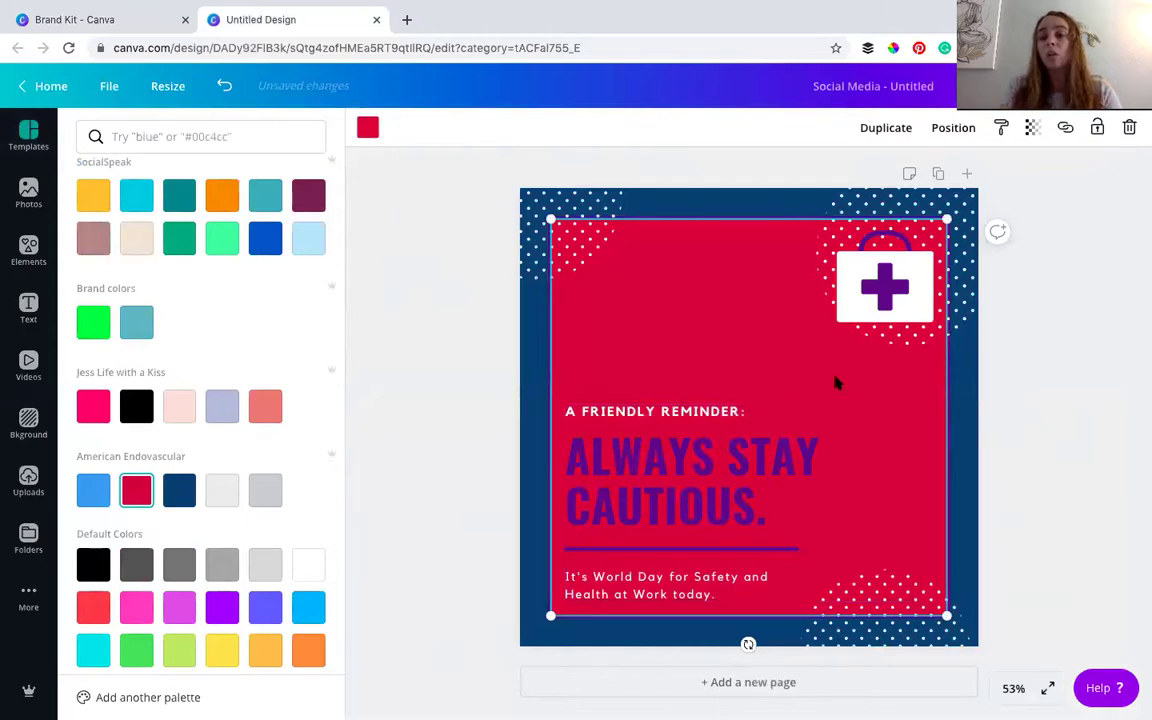
# Recolor the "Always Stay Cautious." heading with the darker grey of the American Endovascular palette.
pyautogui.click(676, 481)
pyautogui.click(676, 480)
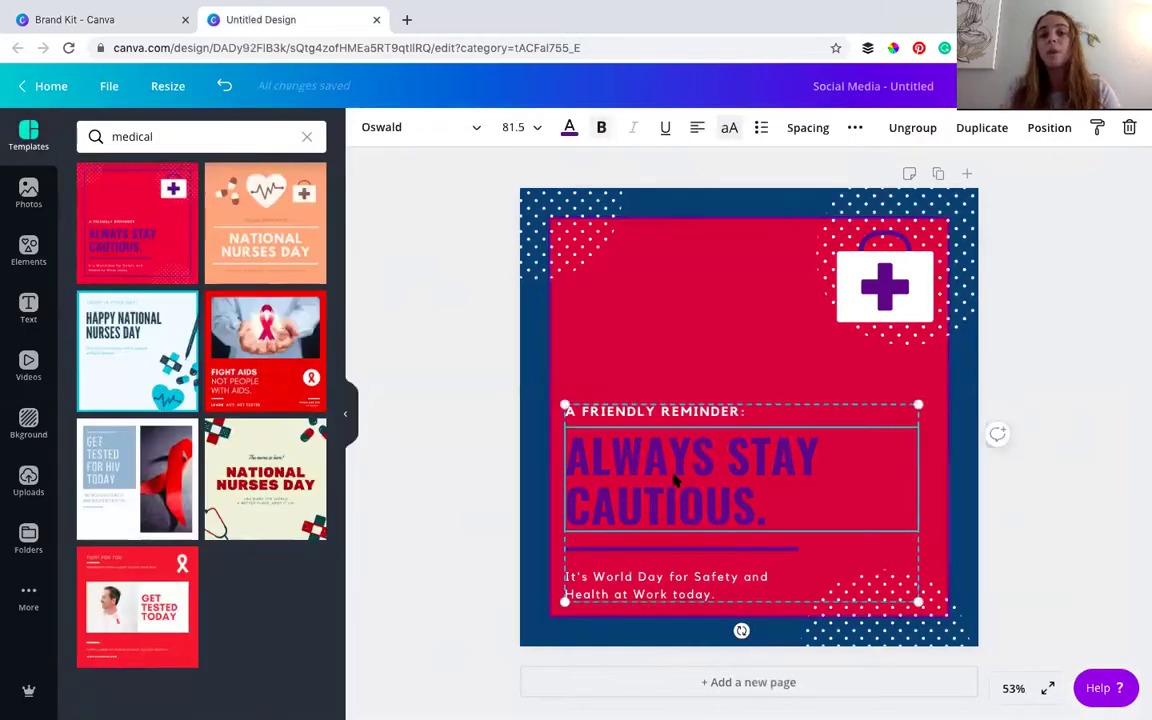
pyautogui.click(570, 130)
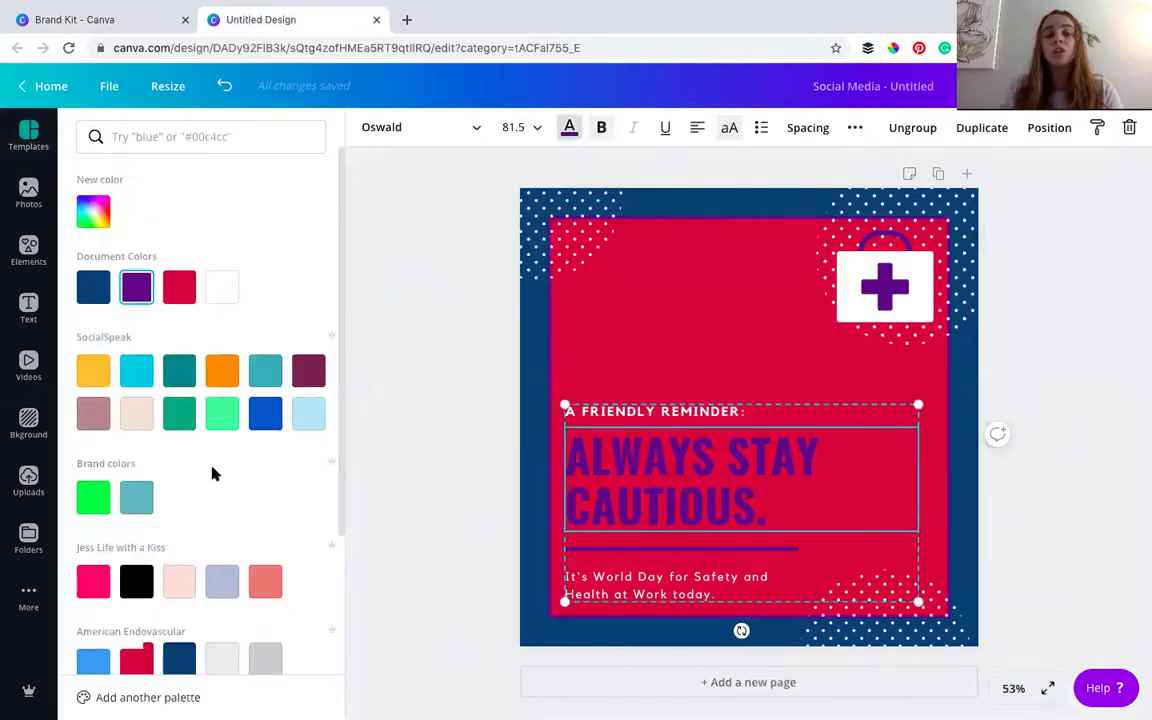
pyautogui.scroll(-2, 212, 474)
pyautogui.click(265, 482)
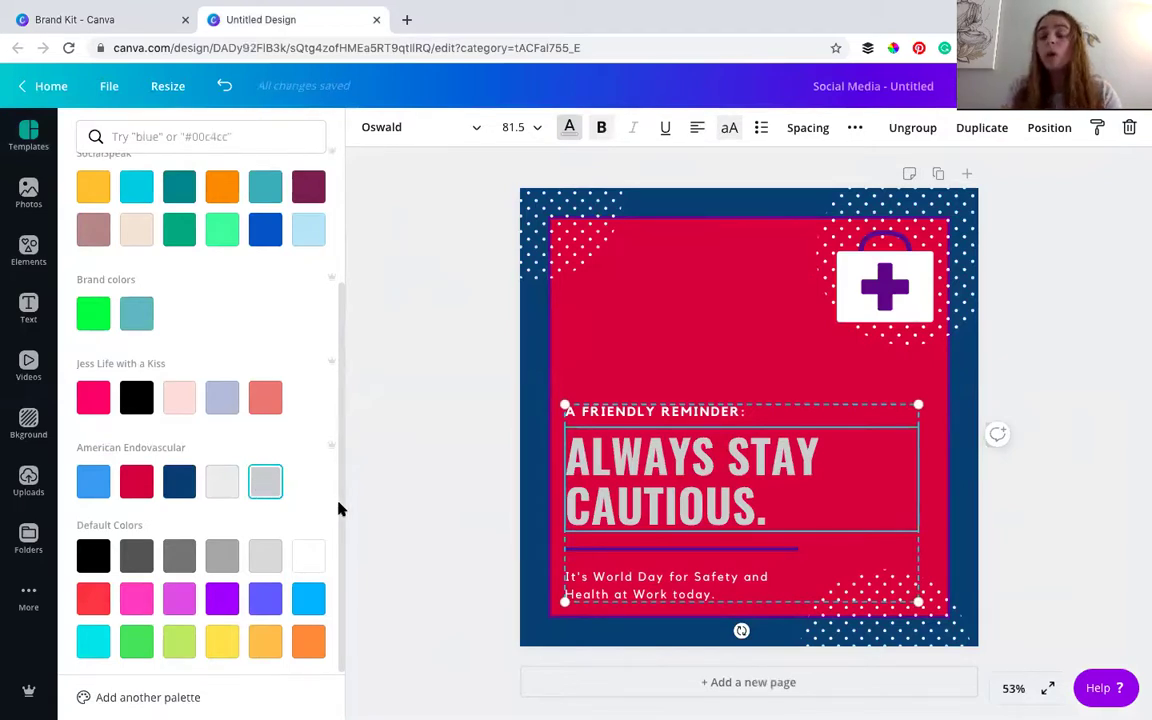
pyautogui.click(690, 412)
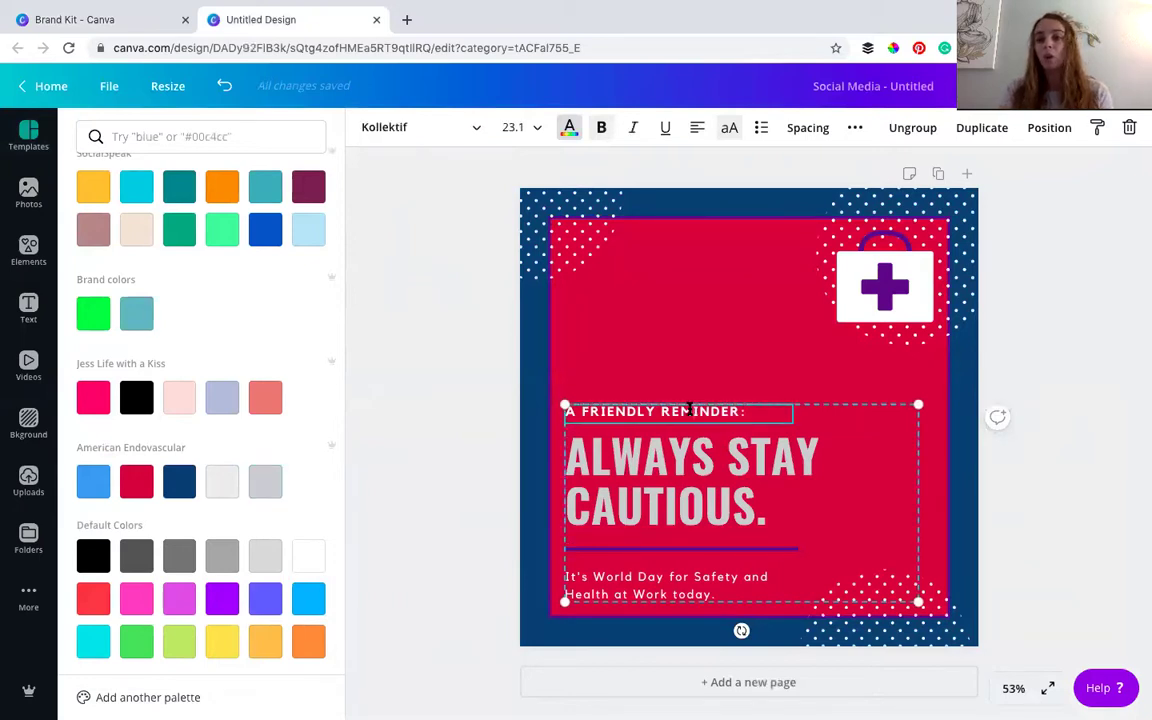
pyautogui.click(473, 424)
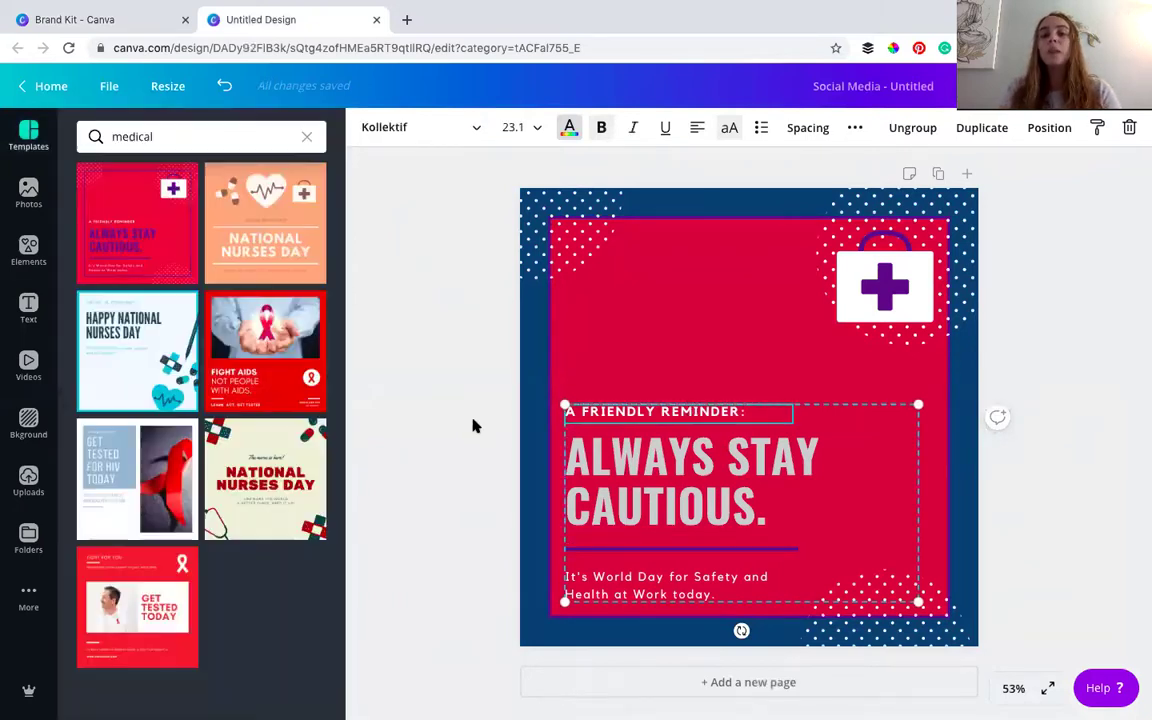
pyautogui.click(1054, 343)
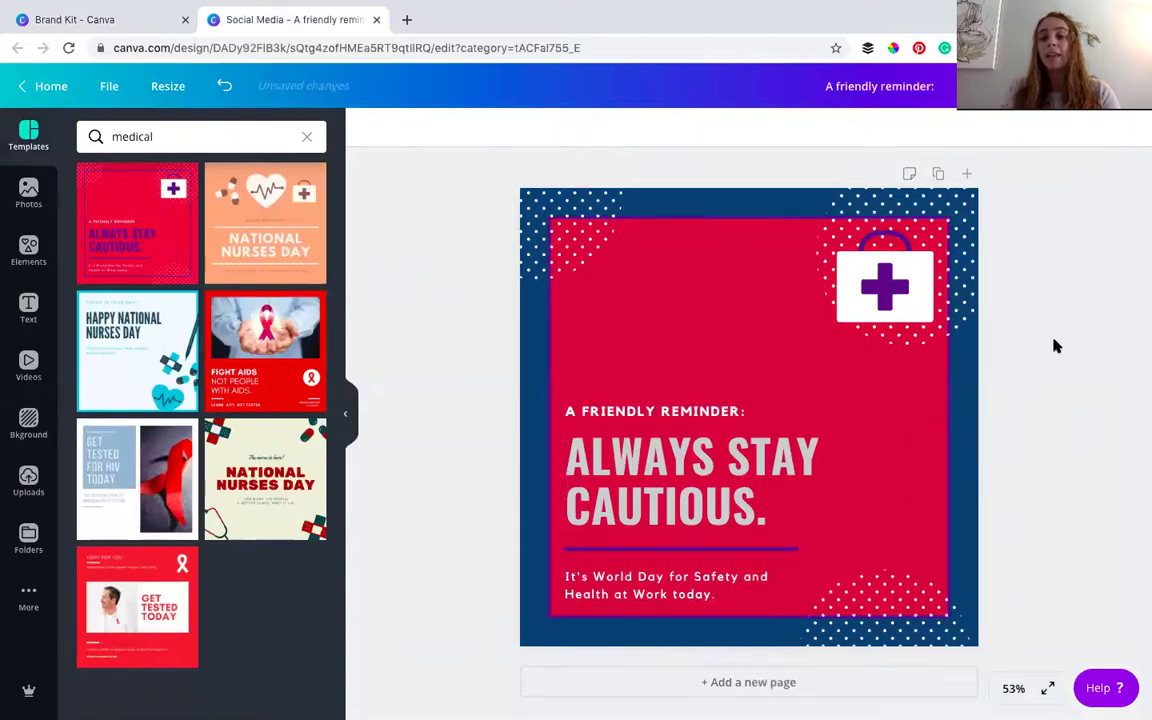
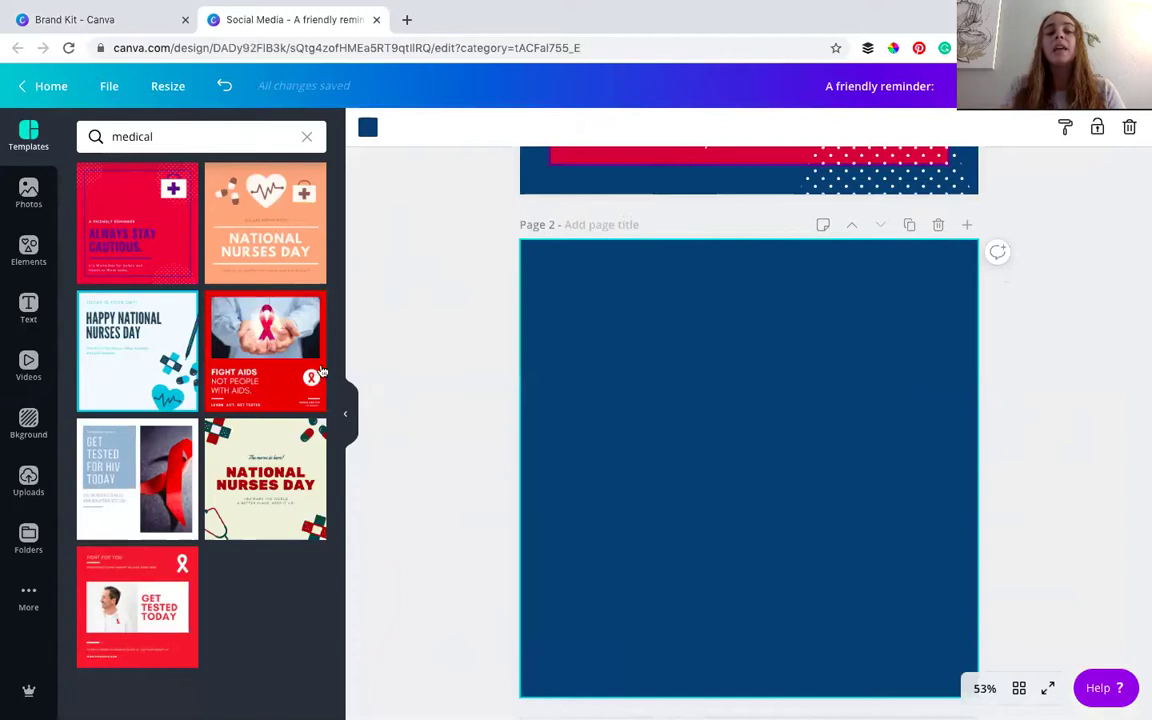
# Add a single-image grid to page 2 and resize it to fill the upper half, inset slightly from both sides.
pyautogui.click(30, 252)
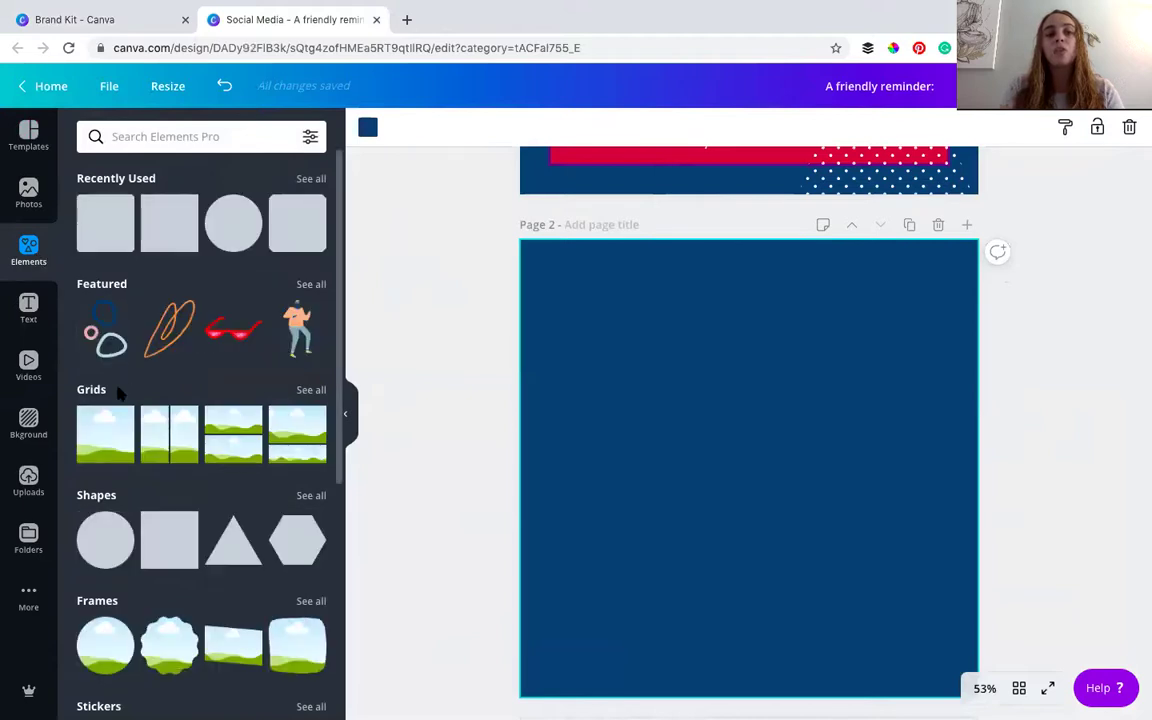
pyautogui.click(108, 433)
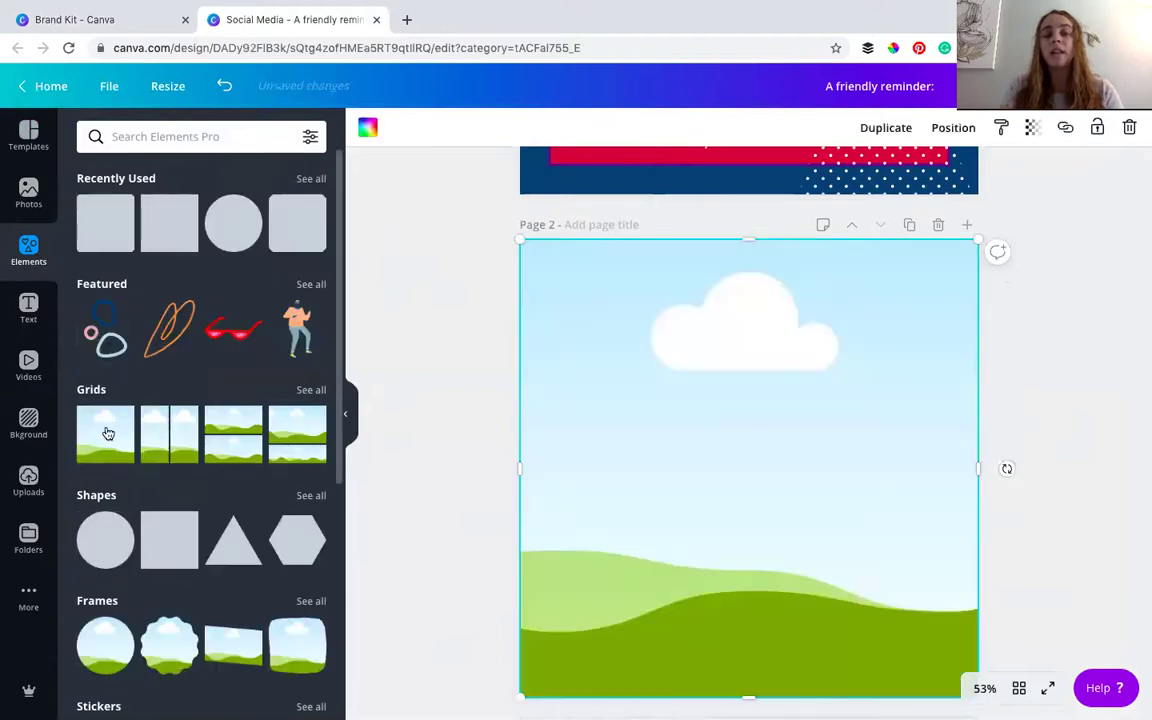
pyautogui.moveTo(739, 534); pyautogui.dragTo(736, 452)
pyautogui.moveTo(953, 351); pyautogui.dragTo(951, 352)
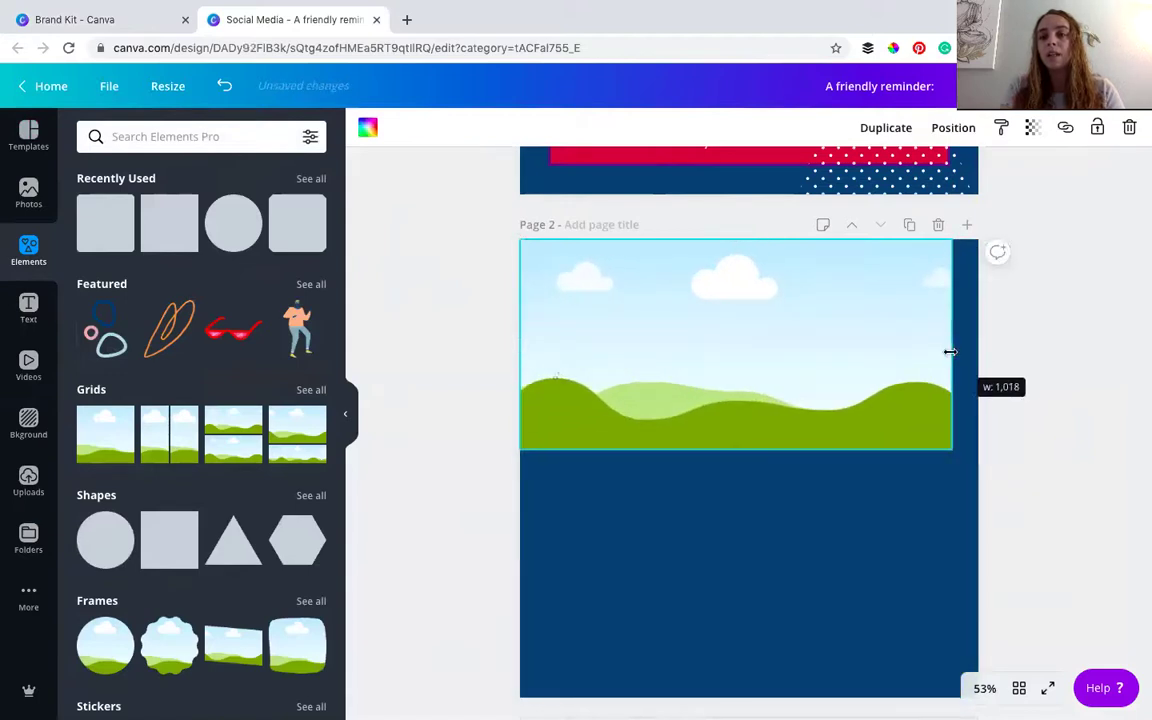
pyautogui.moveTo(531, 343); pyautogui.dragTo(539, 343)
pyautogui.click(29, 141)
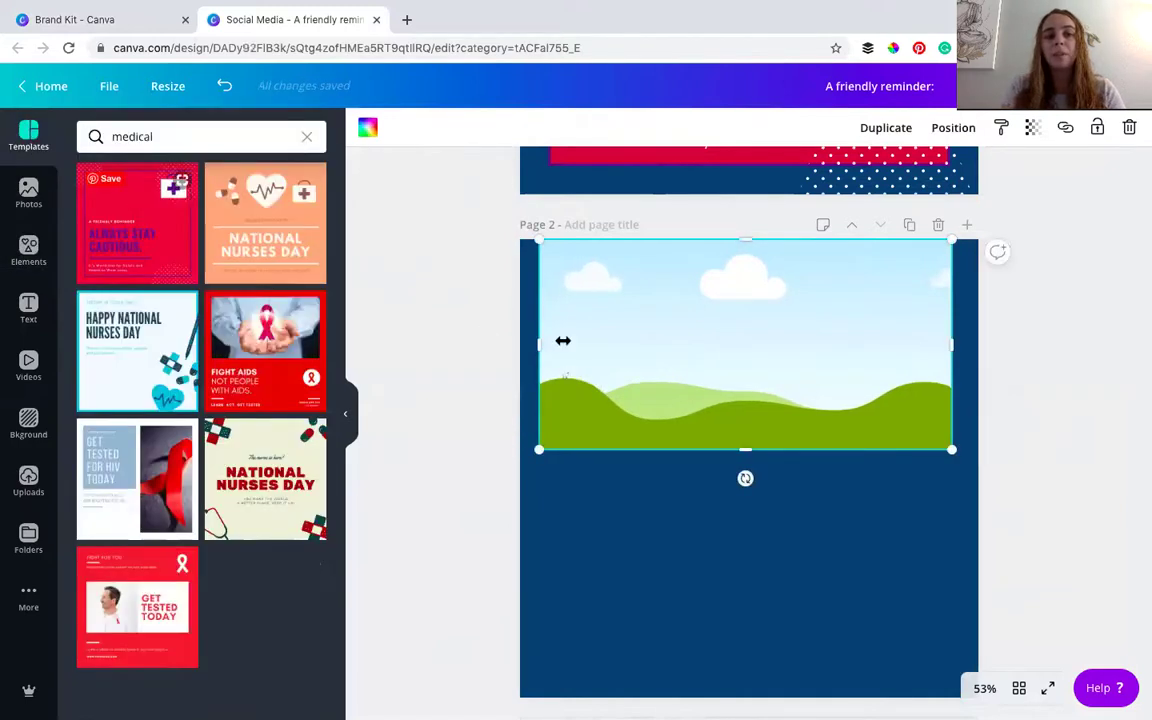
# Move the page 2 image grid slightly down from the top edge and widen it so the side margins are even.
pyautogui.moveTo(751, 347); pyautogui.dragTo(752, 371)
pyautogui.moveTo(964, 366); pyautogui.dragTo(928, 366)
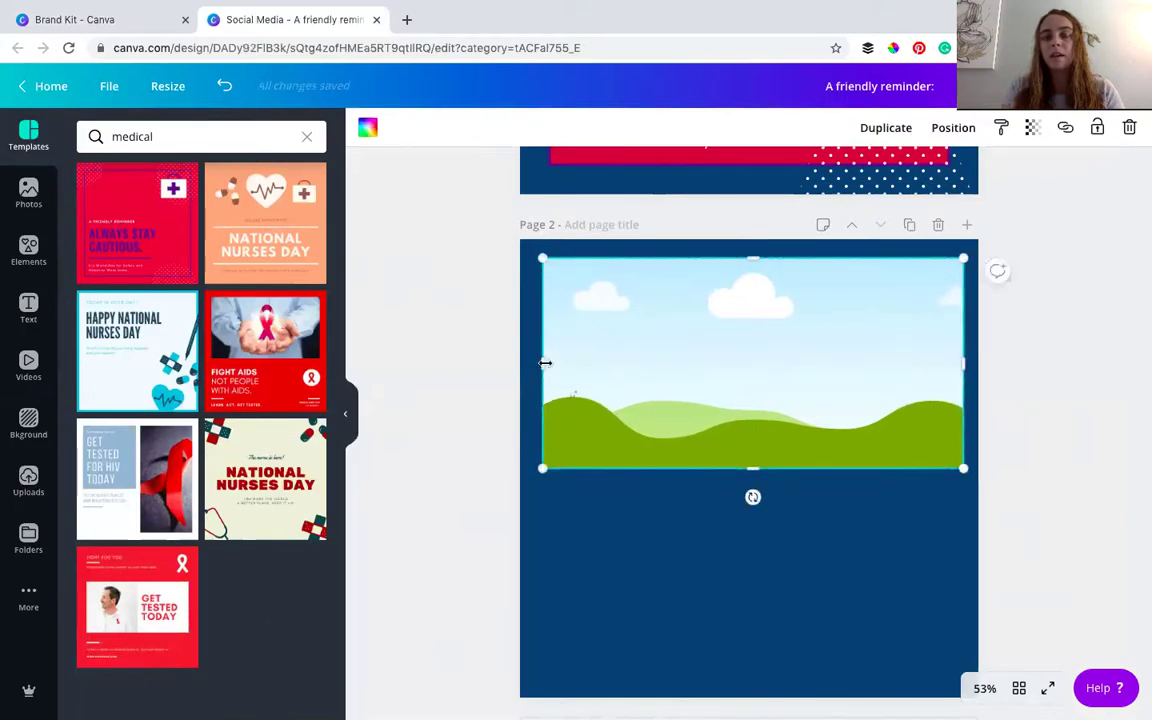
pyautogui.moveTo(541, 363); pyautogui.dragTo(522, 363)
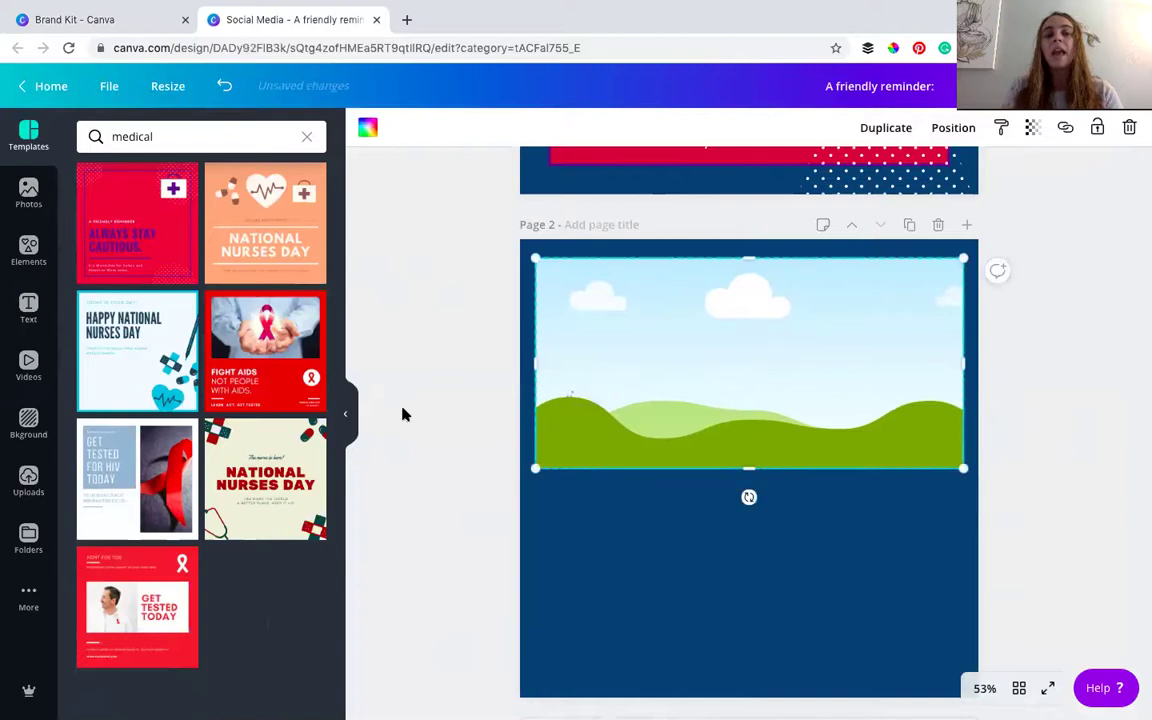
pyautogui.click(404, 411)
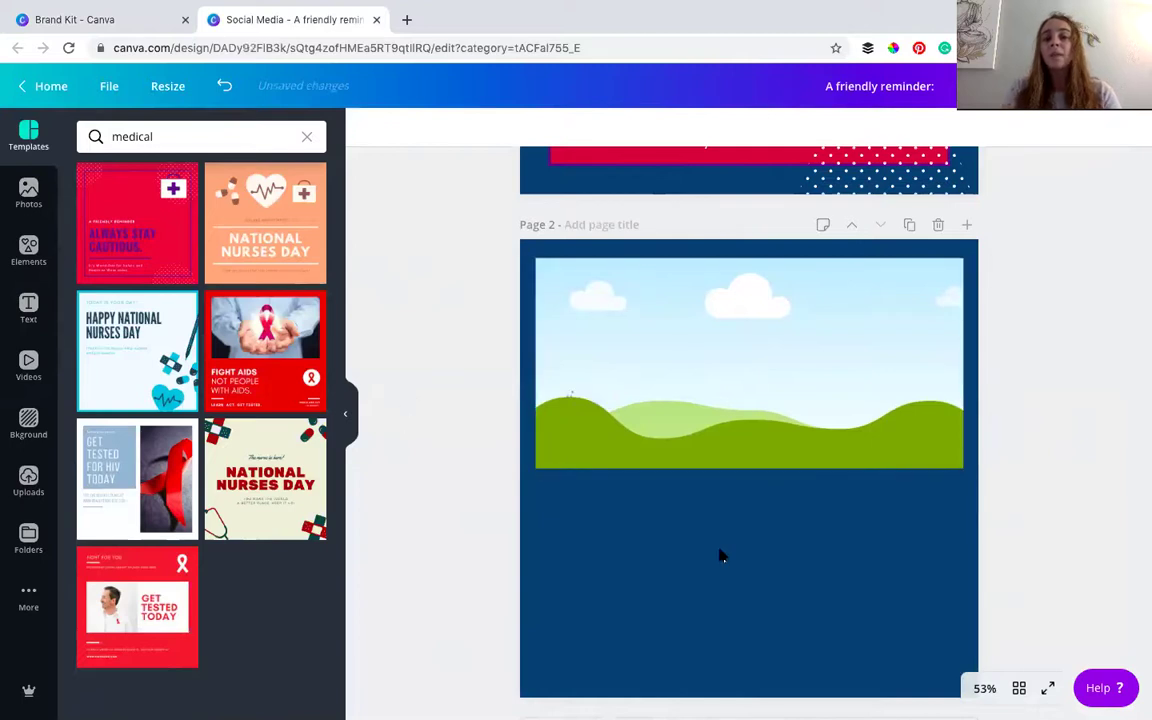
# Add the uploaded white American Diabetes Association logo to page 2 and place it just below the image grid's right end.
pyautogui.click(29, 478)
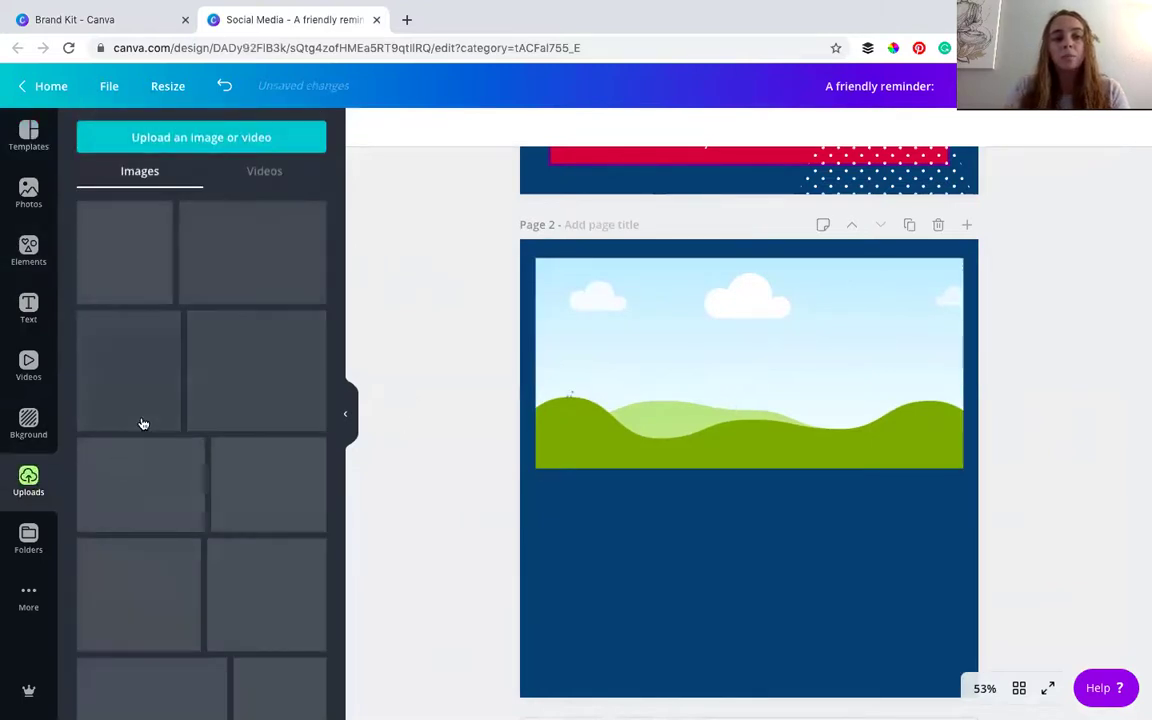
pyautogui.click(28, 537)
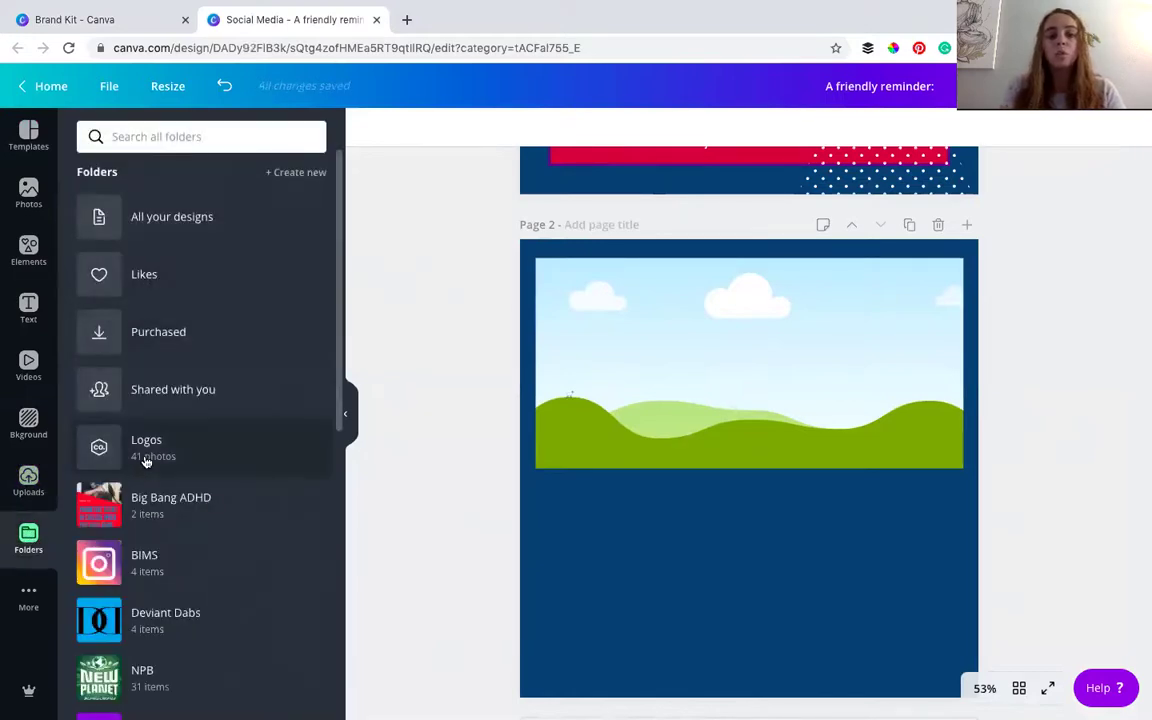
pyautogui.click(146, 450)
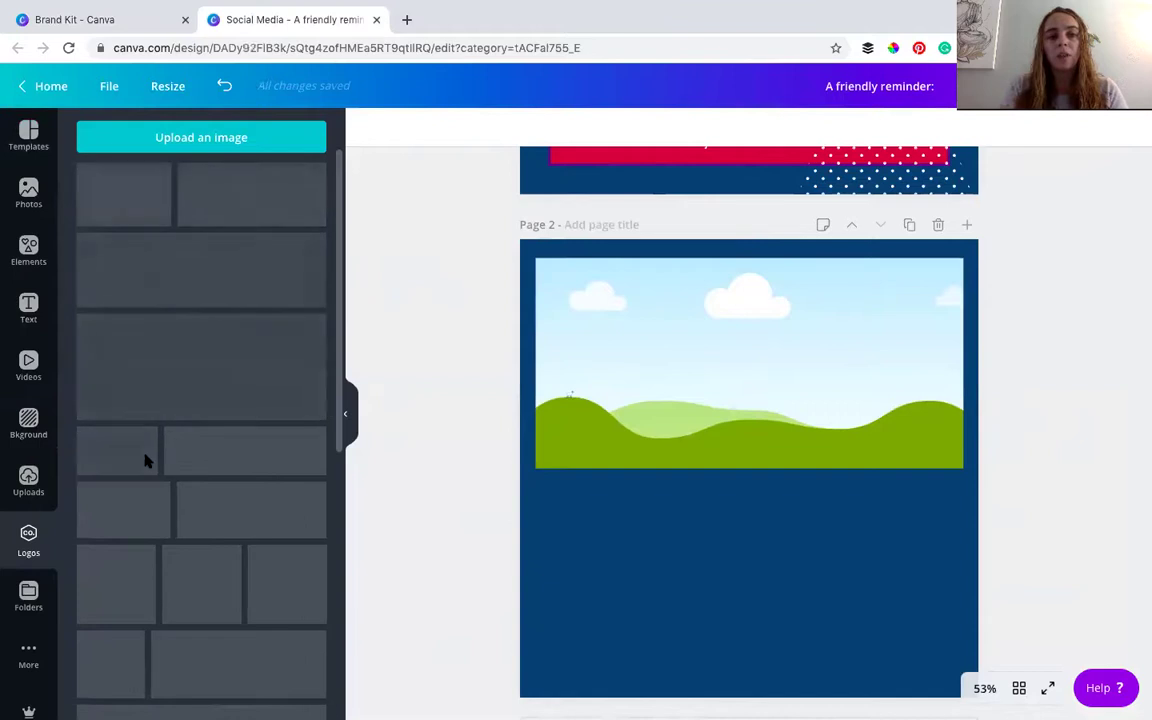
pyautogui.scroll(-5, 180, 340)
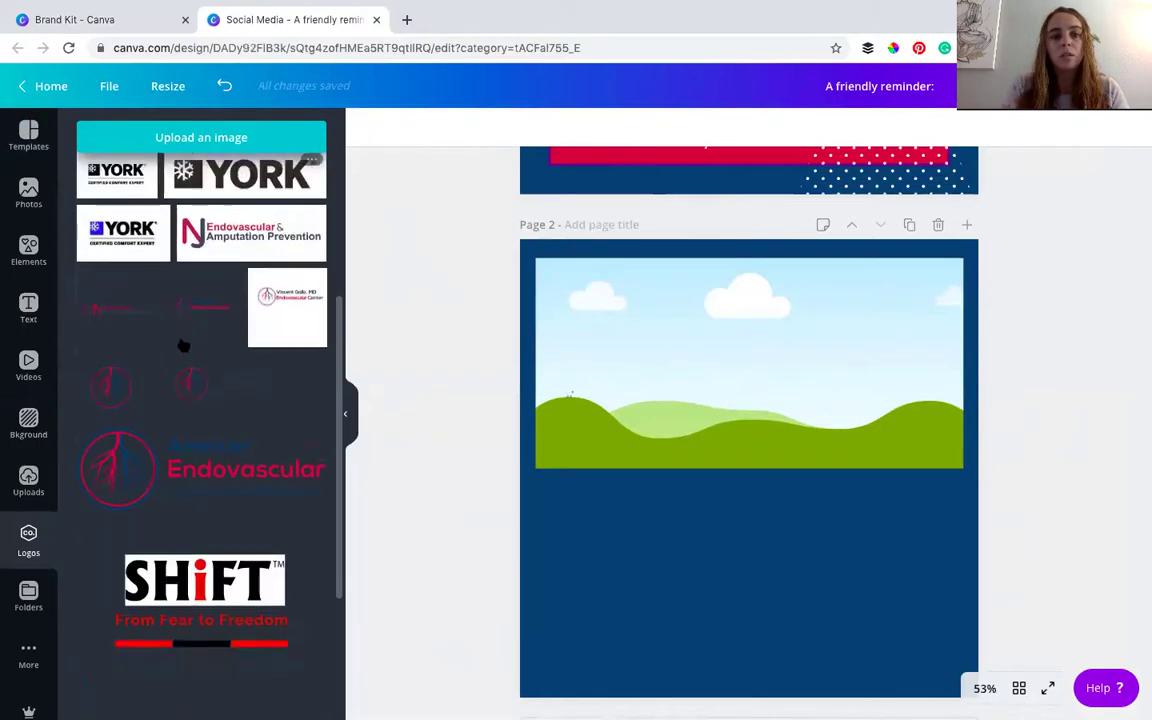
pyautogui.scroll(-1, 40, 470)
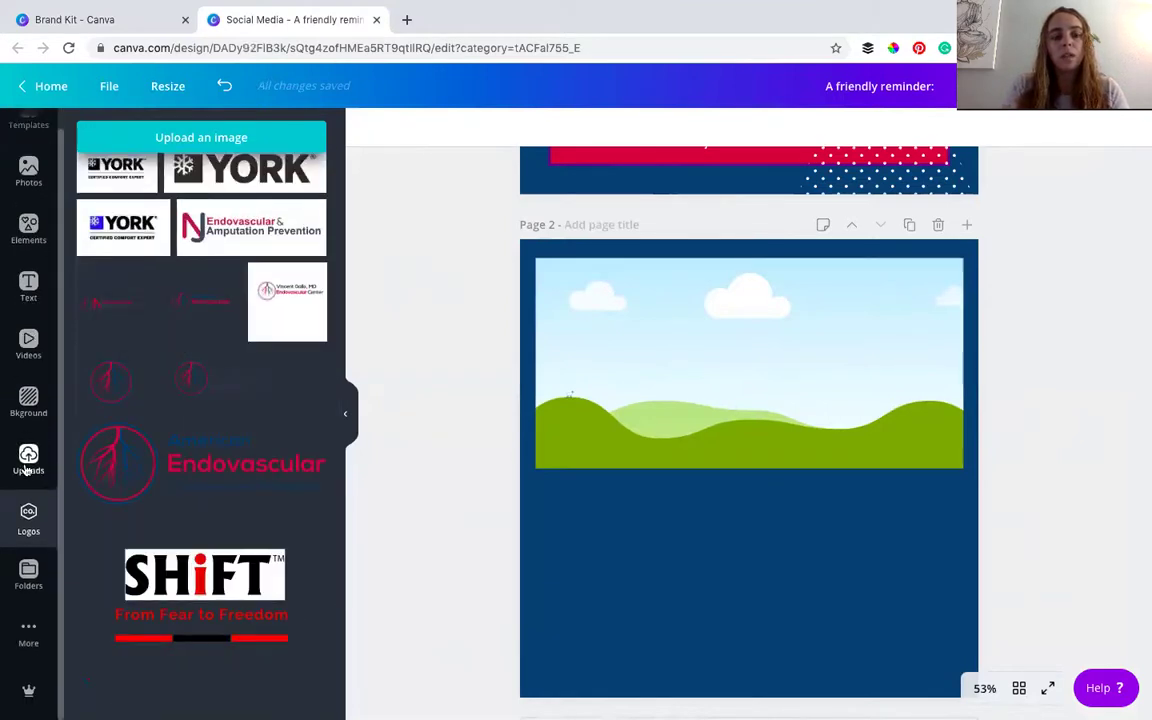
pyautogui.click(28, 462)
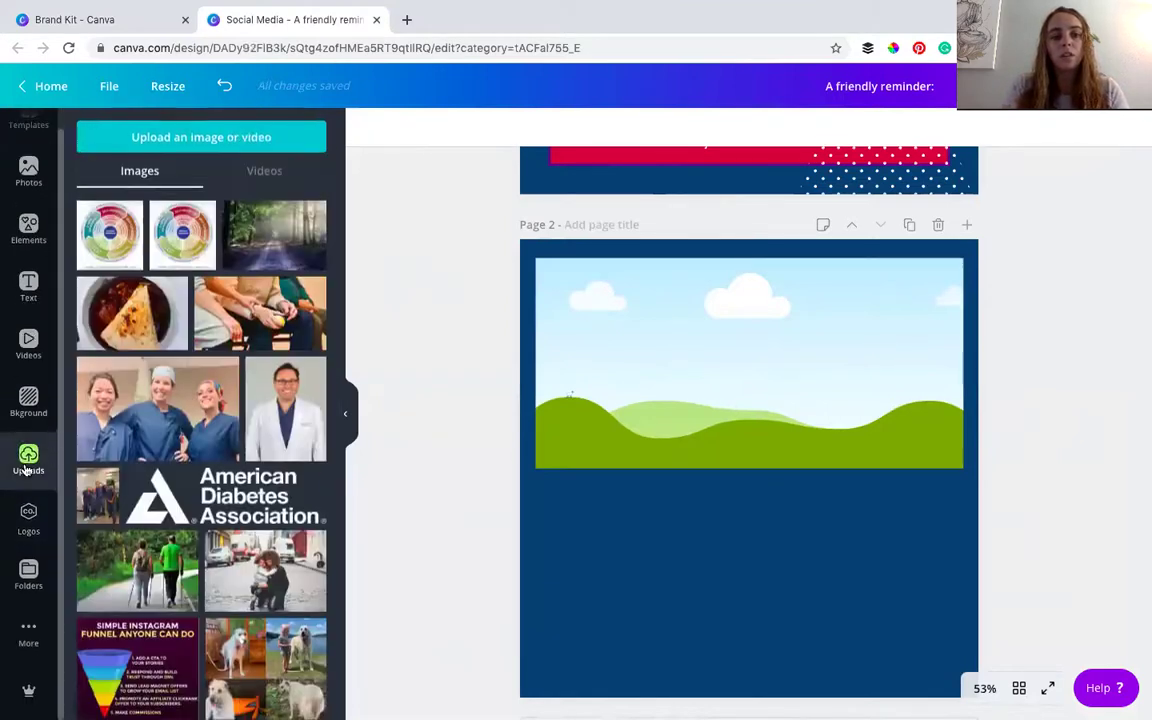
pyautogui.click(240, 488)
pyautogui.moveTo(771, 476); pyautogui.dragTo(901, 513)
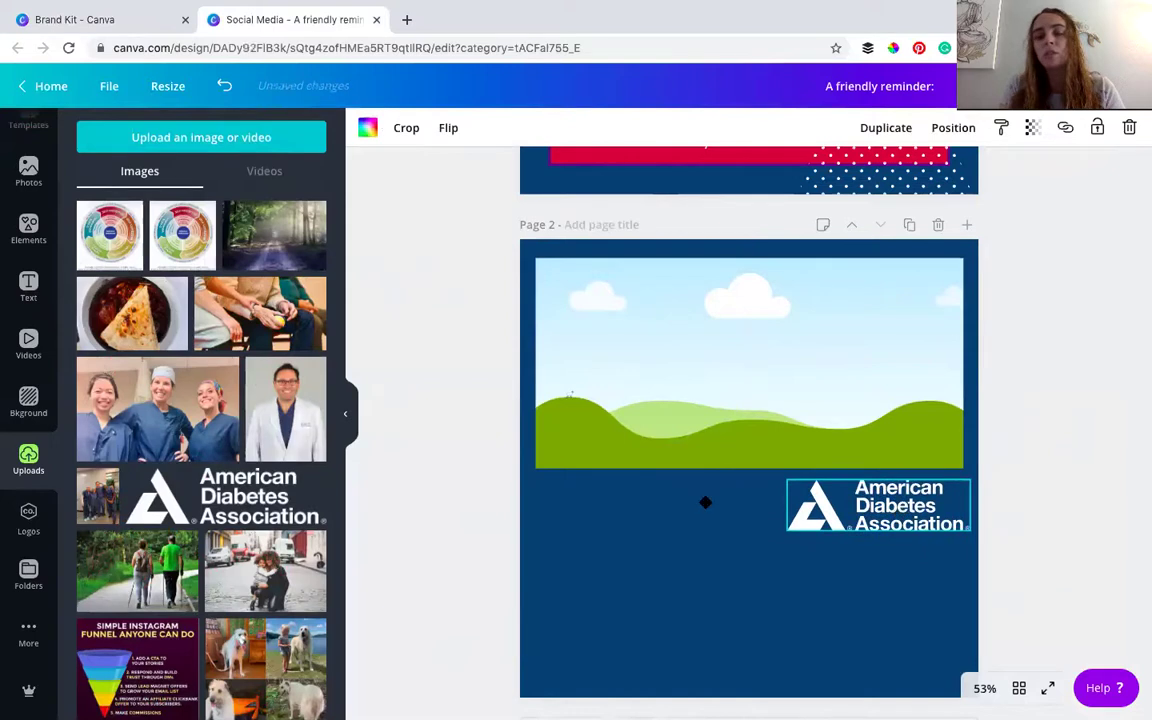
# Shrink the American Diabetes Association logo and line up its right edge with the image grid's right edge.
pyautogui.scroll(1, 28, 175)
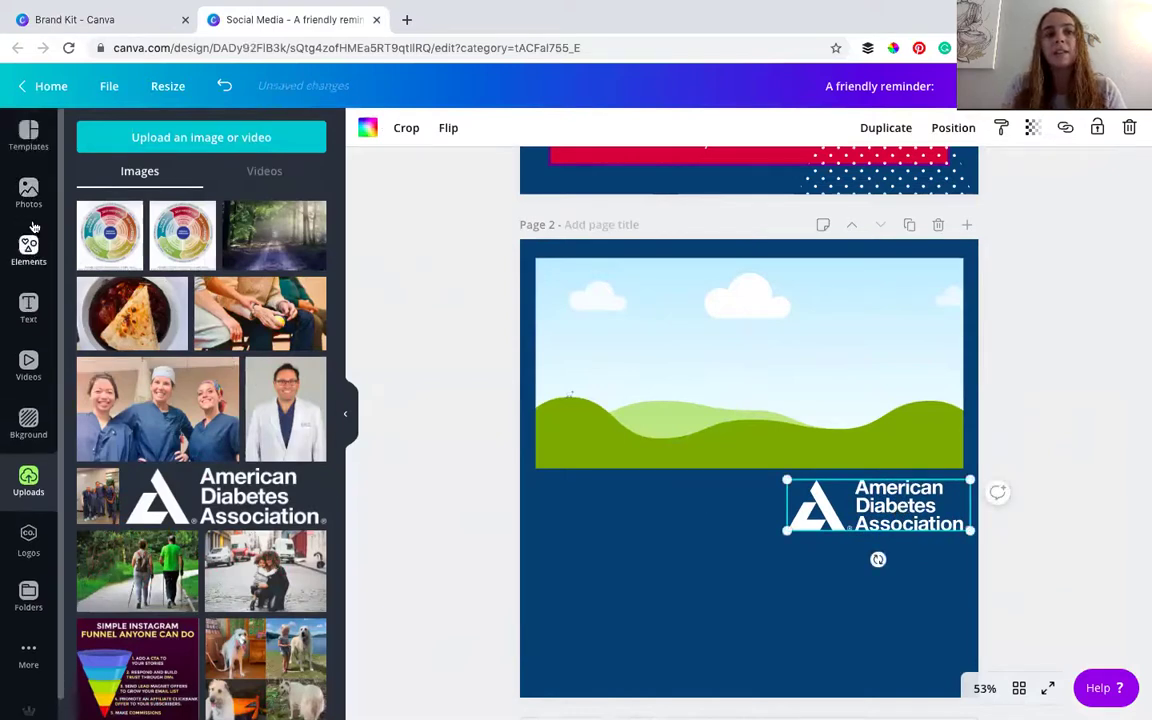
pyautogui.click(28, 138)
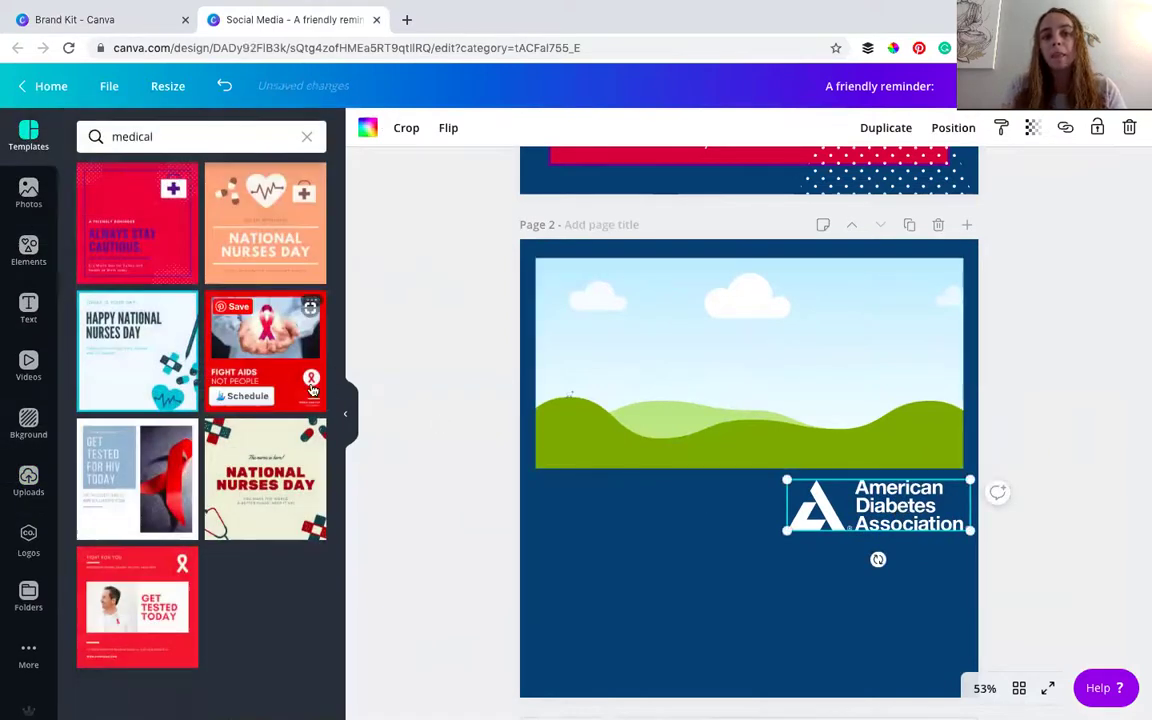
pyautogui.moveTo(969, 532); pyautogui.dragTo(927, 497)
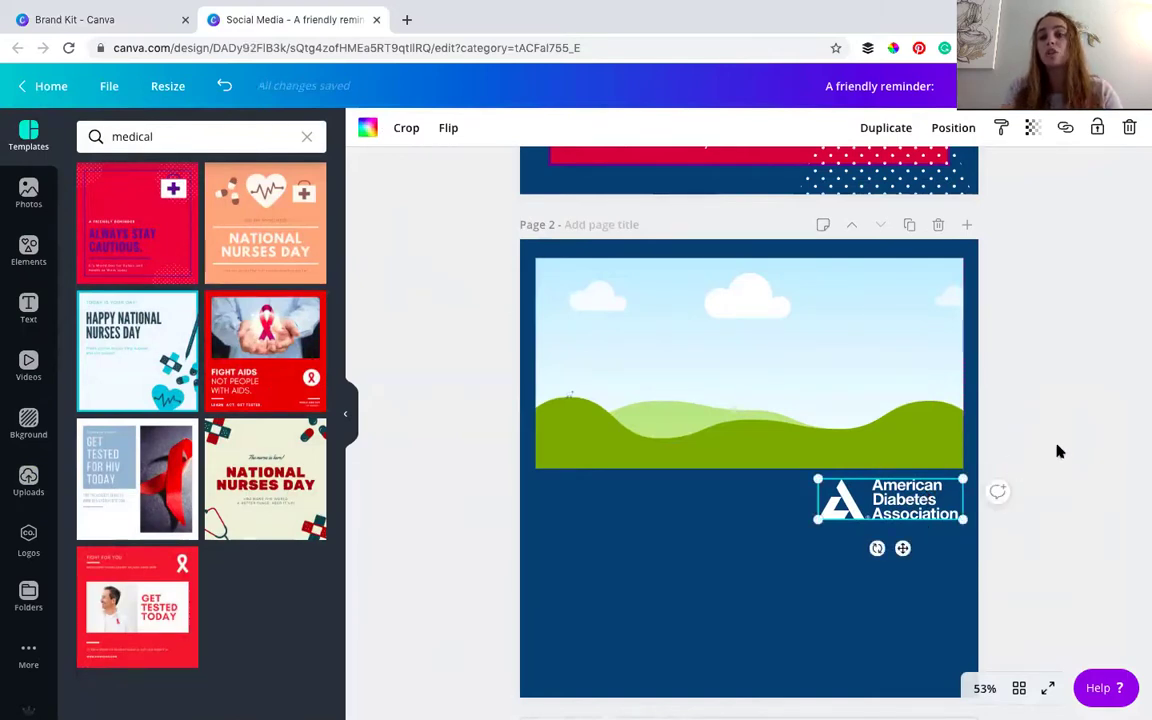
pyautogui.click(1035, 465)
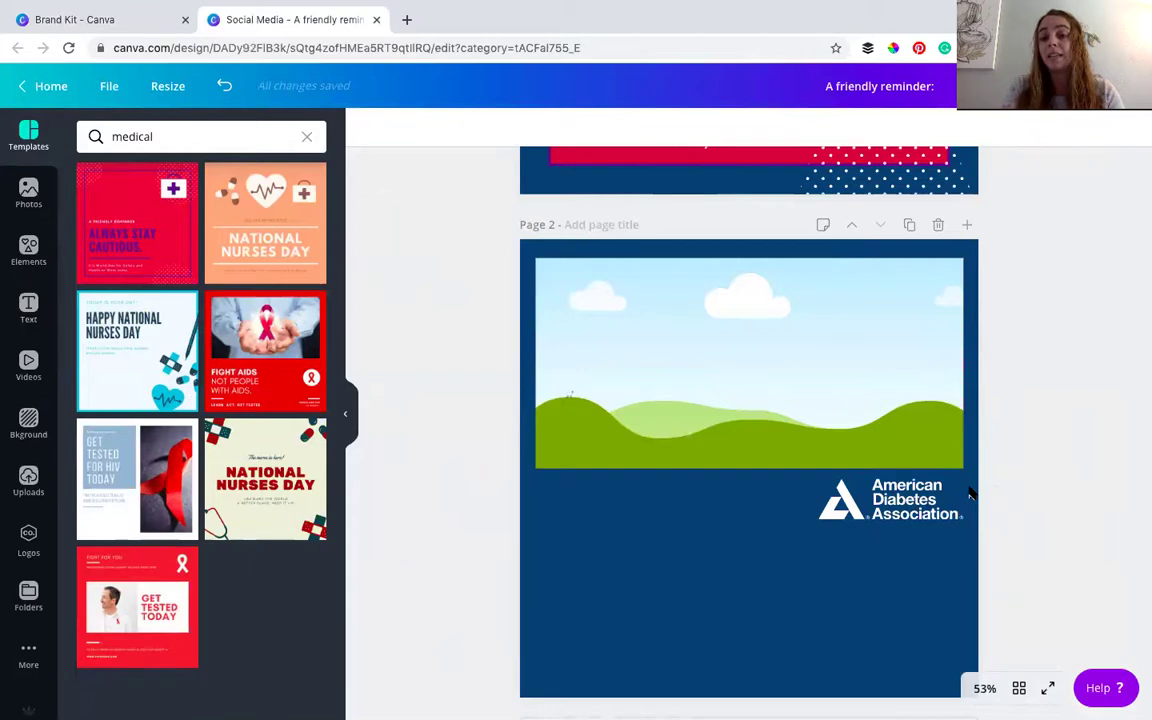
# Add a heading to page 2 reading "February".
pyautogui.click(30, 309)
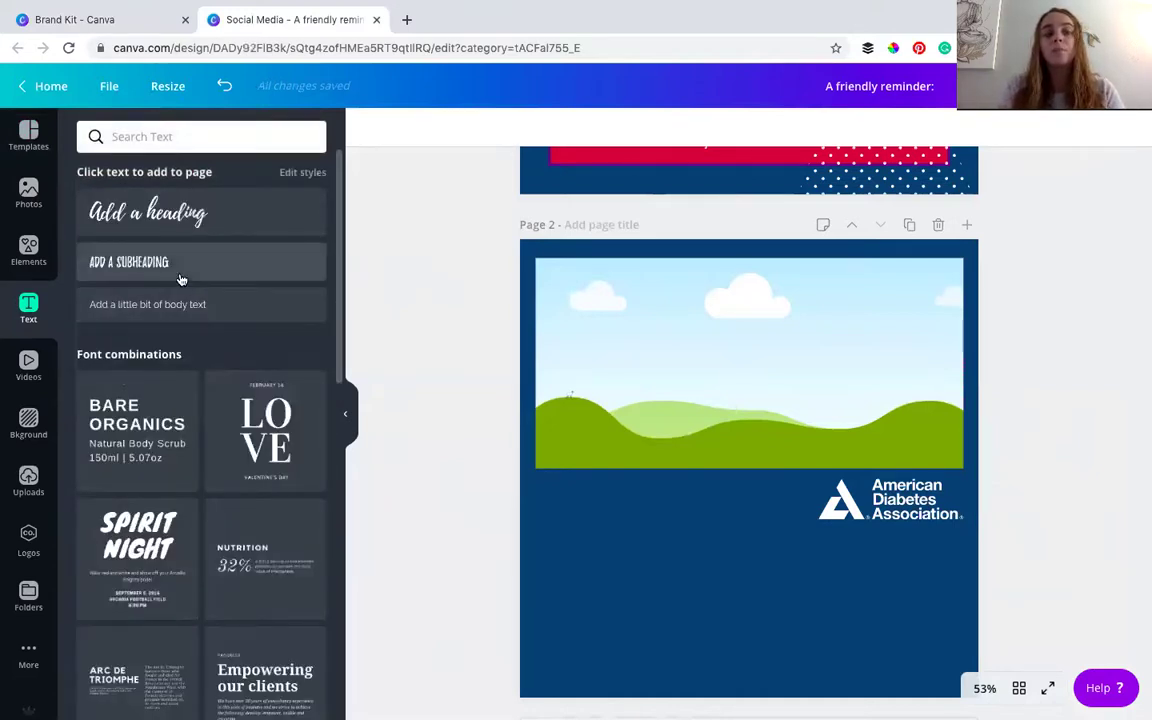
pyautogui.click(158, 214)
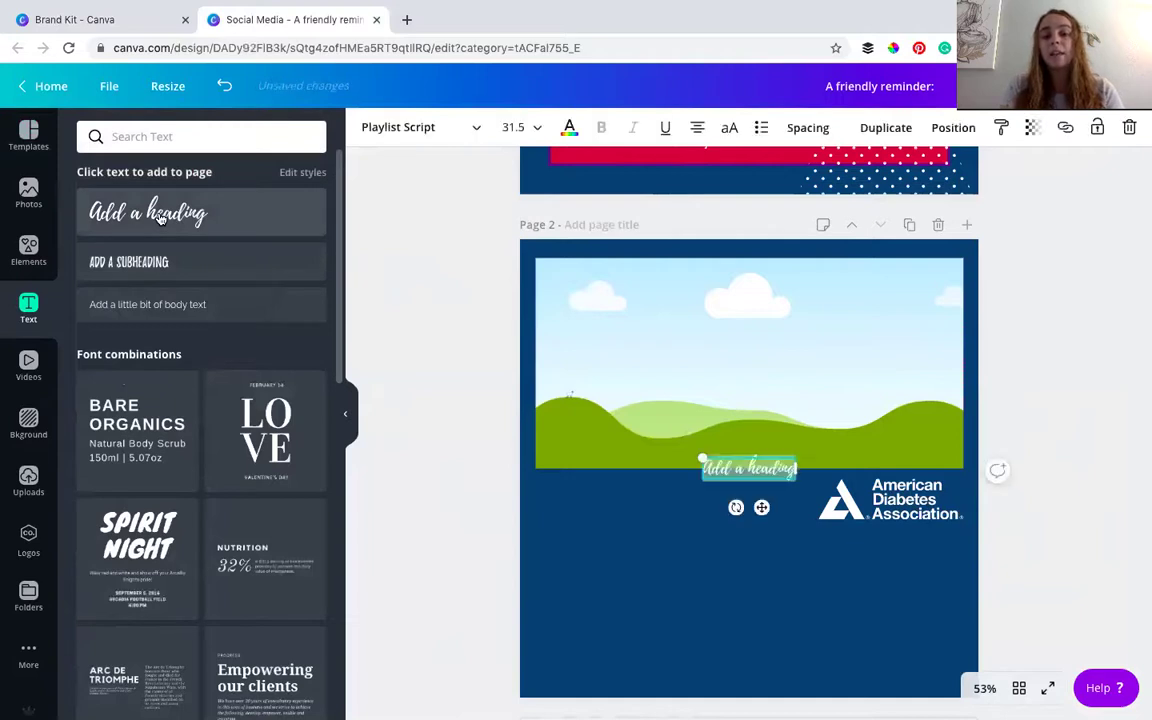
pyautogui.write('Febr')
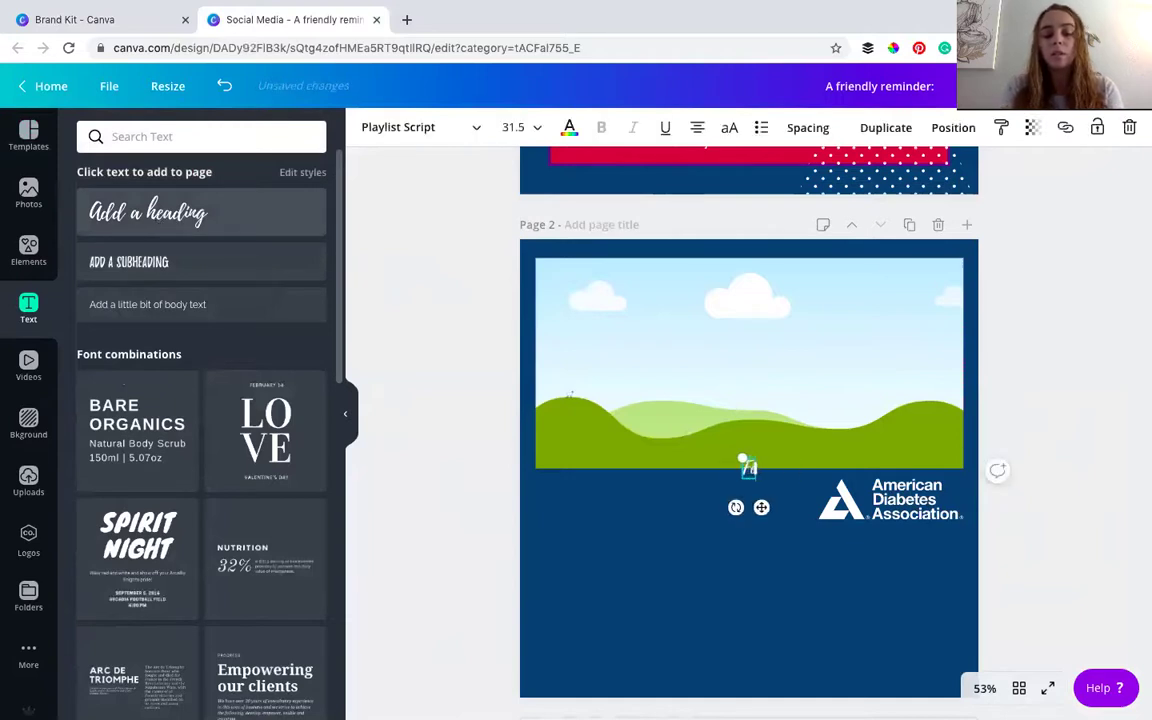
pyautogui.write('uary')
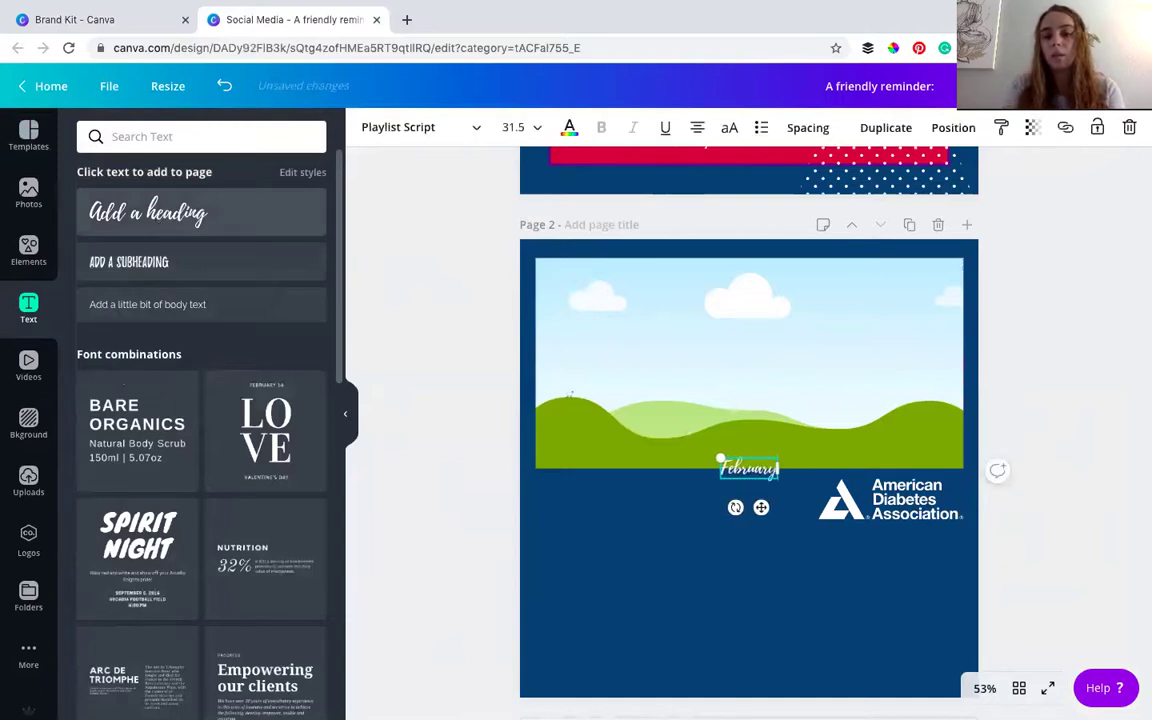
# Set the "February" heading's font size to 80 and move it below the image grid, to the left of the logo.
pyautogui.click(528, 127)
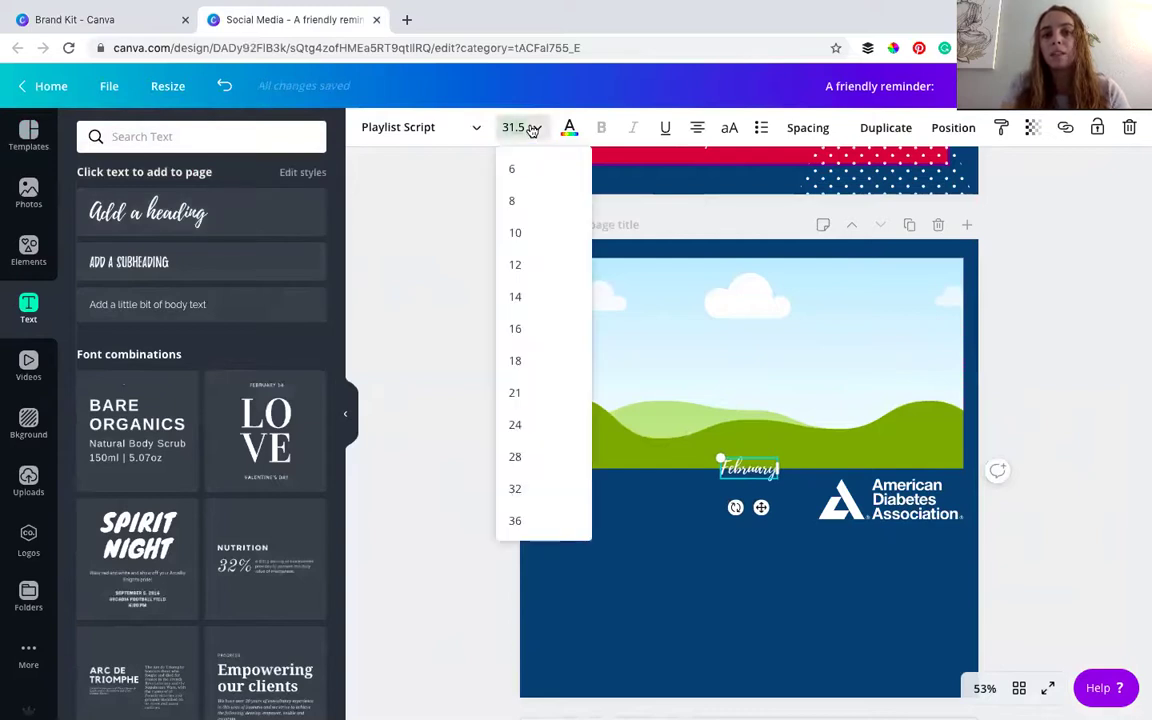
pyautogui.scroll(-2, 513, 482)
pyautogui.click(530, 465)
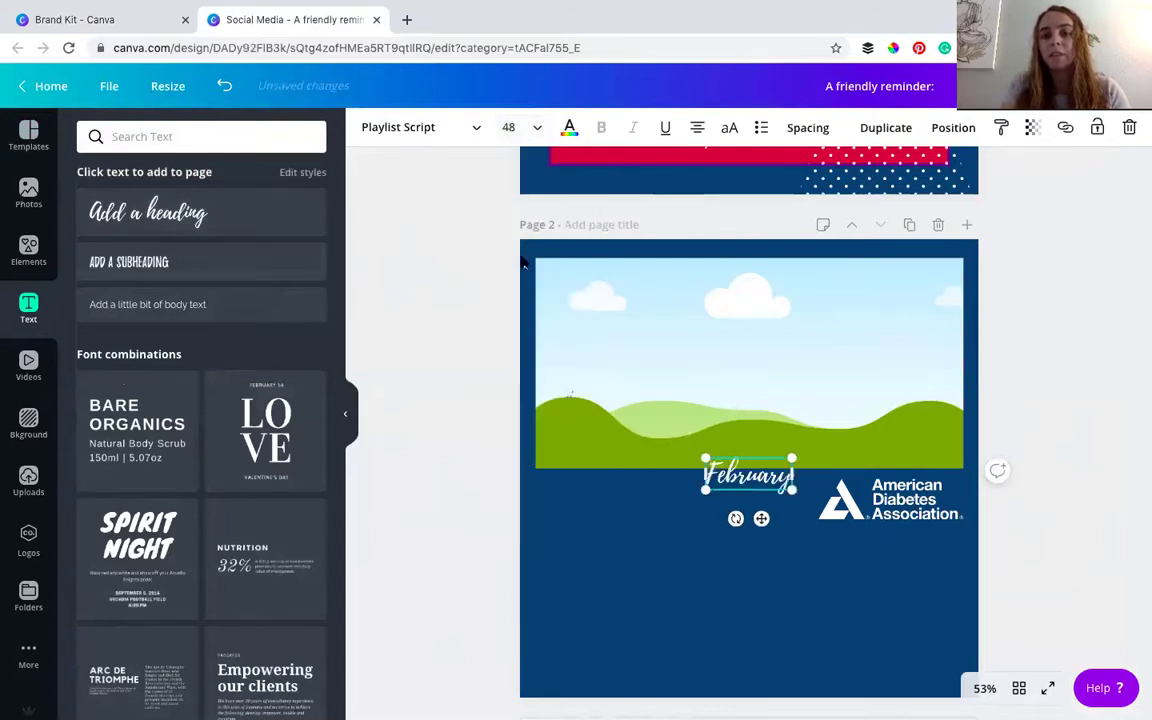
pyautogui.click(515, 126)
pyautogui.click(520, 472)
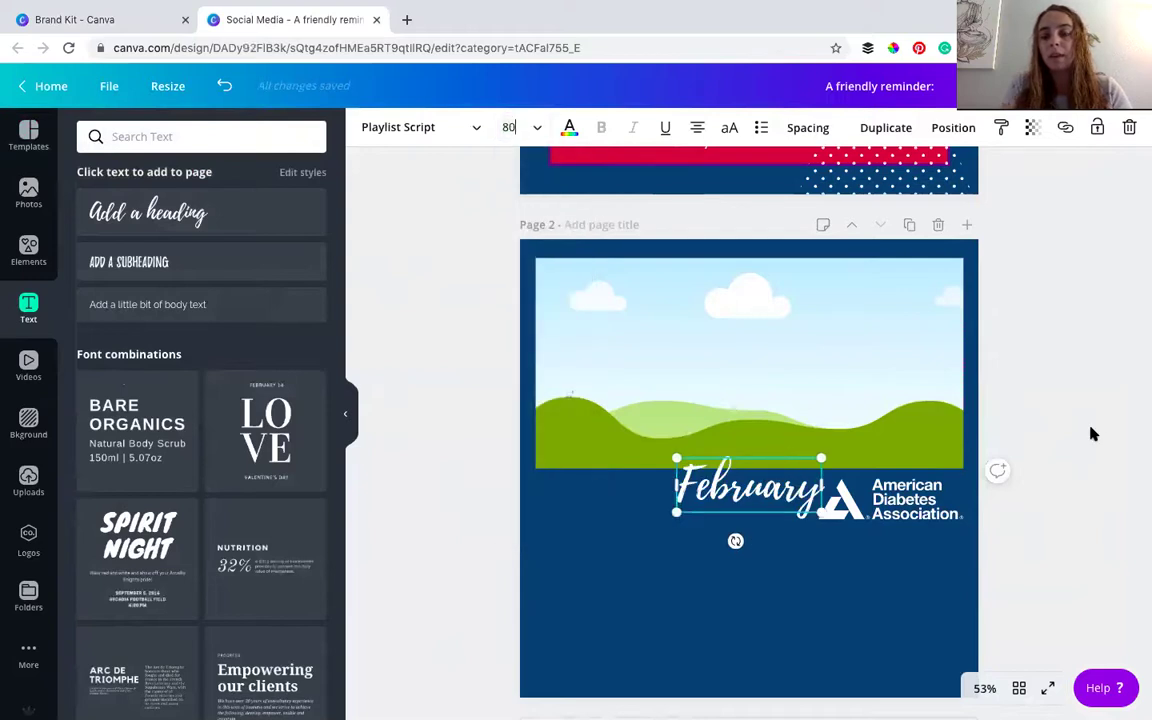
pyautogui.press('Escape')
pyautogui.moveTo(688, 497); pyautogui.dragTo(648, 519)
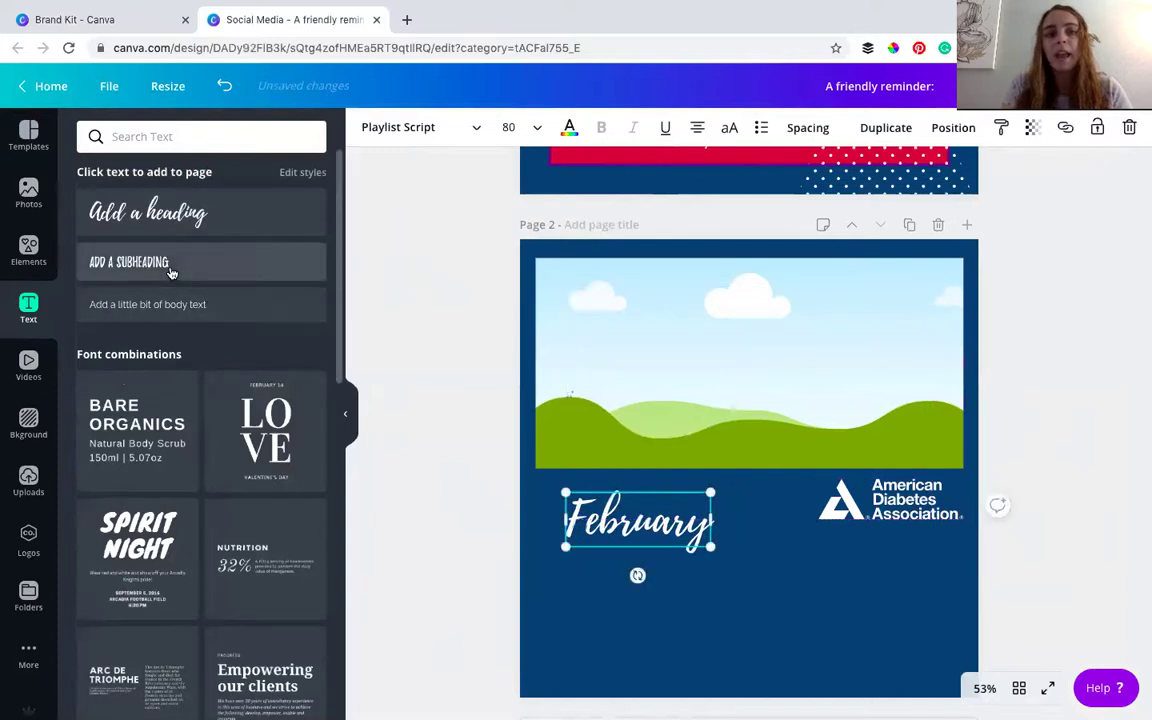
# Add the subheading "NATIONAL HEART AWARENESS MONTH" at font size 48 and place it below the "February" heading.
pyautogui.click(128, 262)
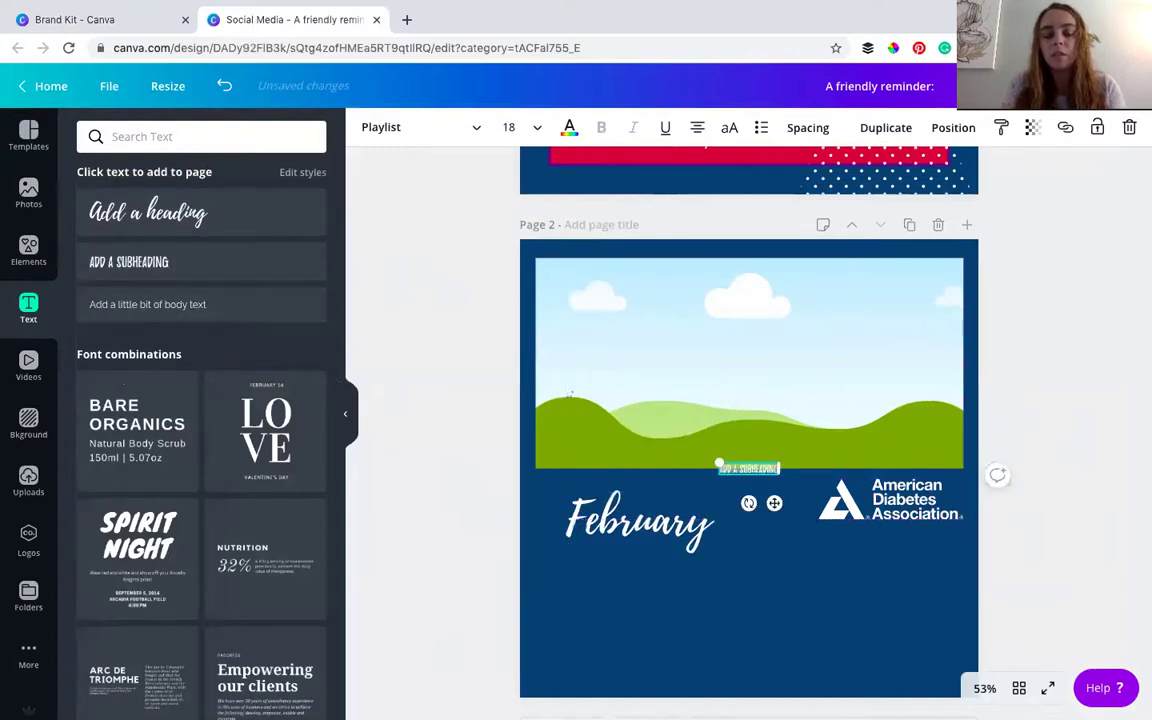
pyautogui.write('NATIONAL HEART AWARENESS MONTH')
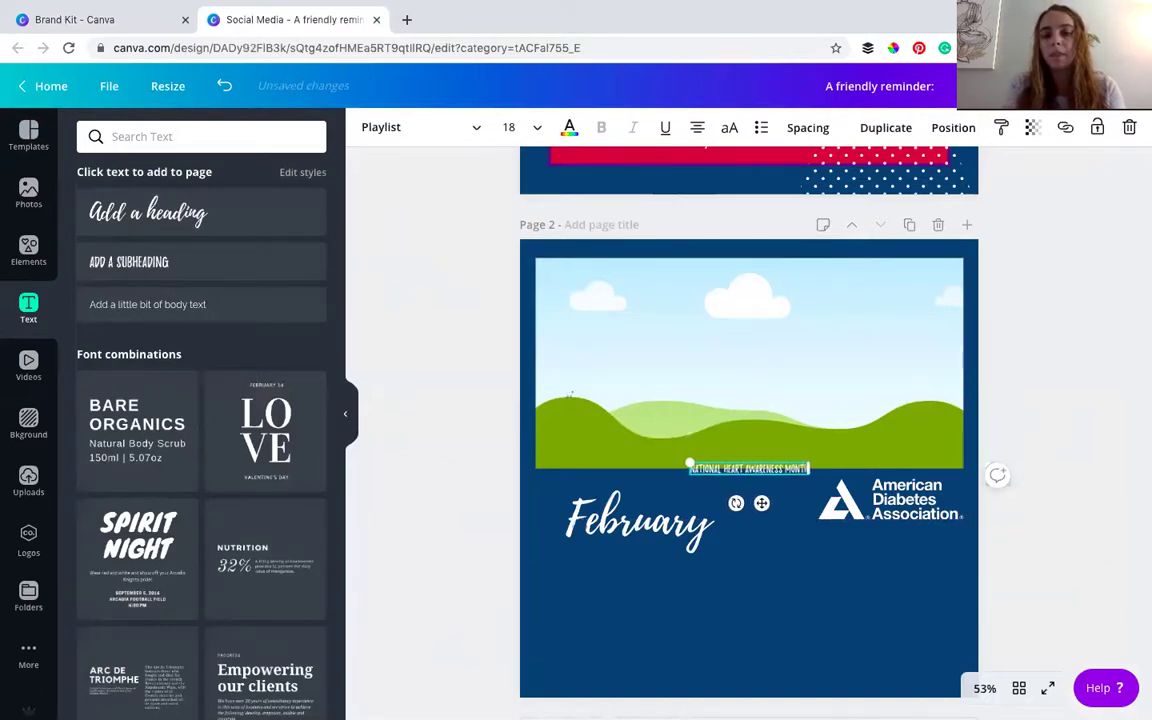
pyautogui.click(513, 129)
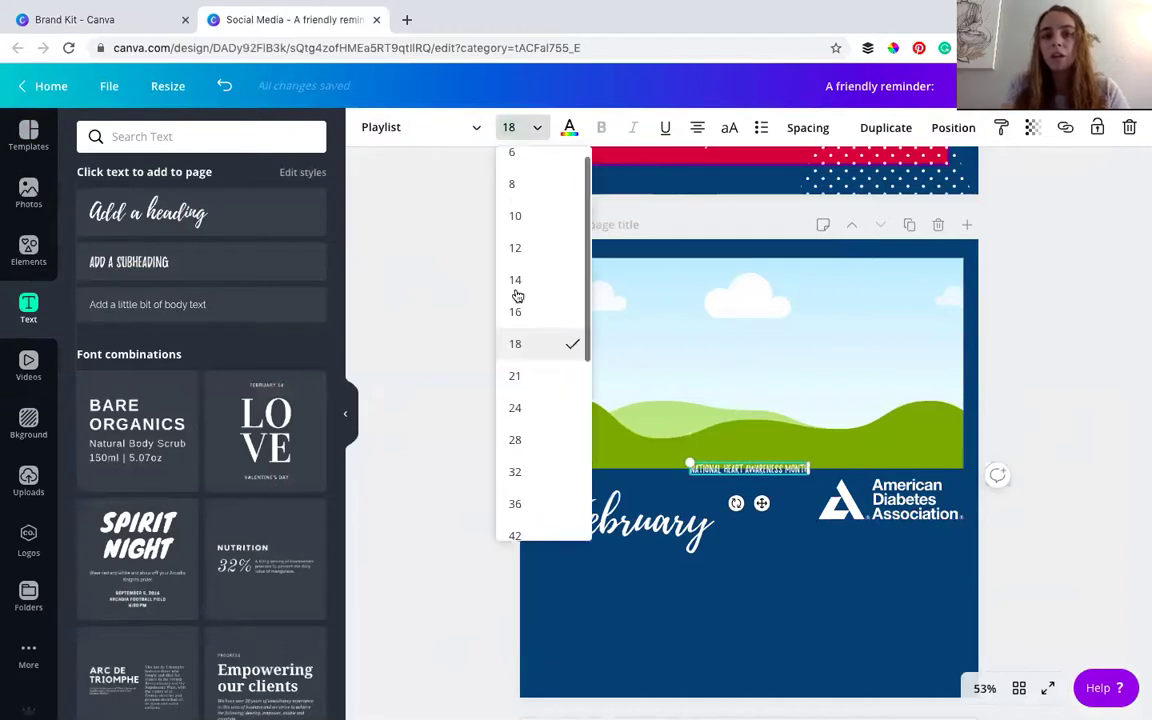
pyautogui.click(516, 506)
pyautogui.click(513, 126)
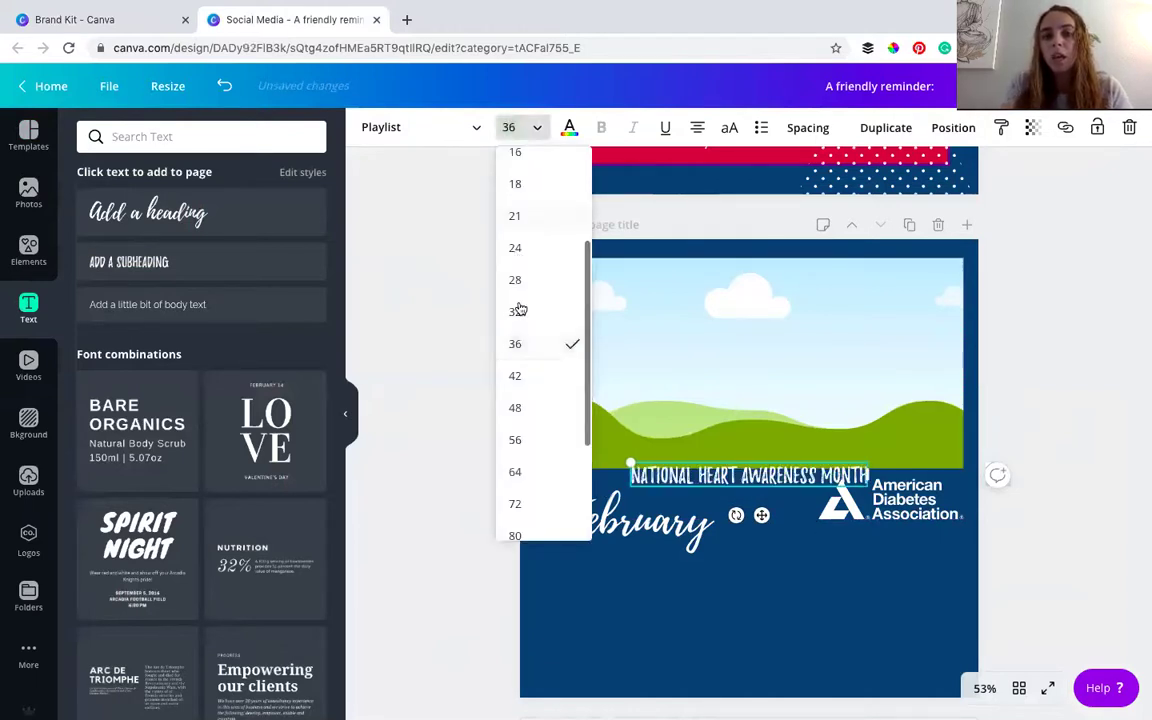
pyautogui.click(517, 406)
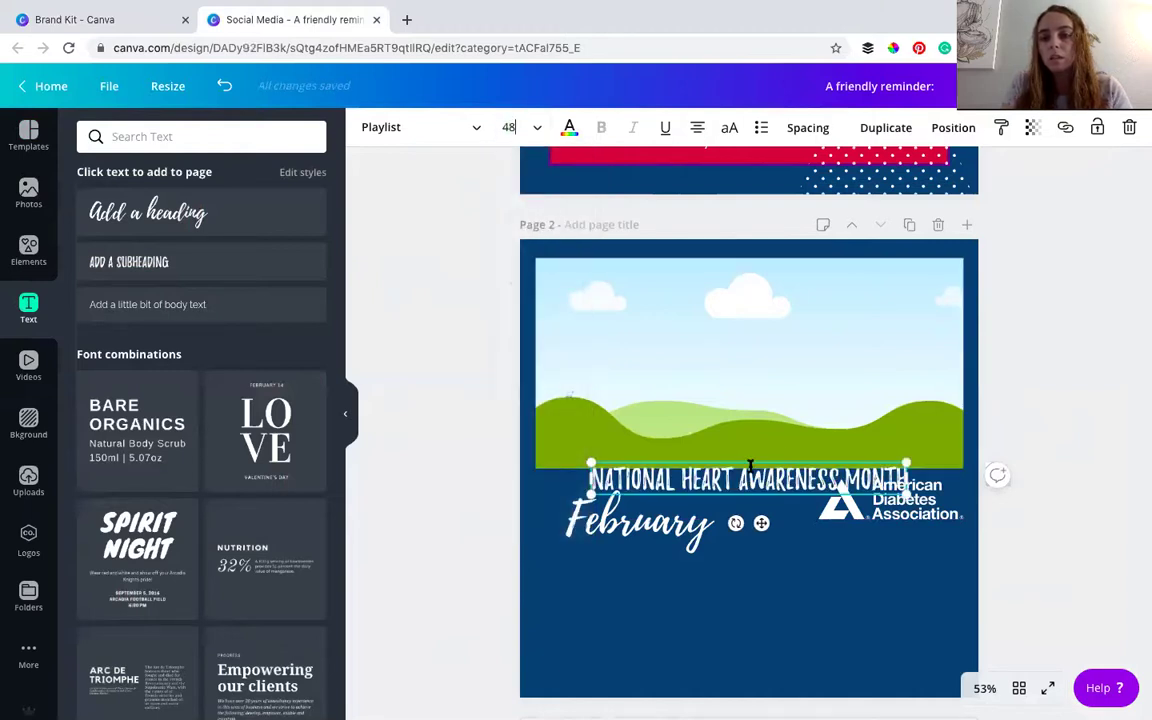
pyautogui.moveTo(766, 470); pyautogui.dragTo(750, 572)
pyautogui.click(1062, 419)
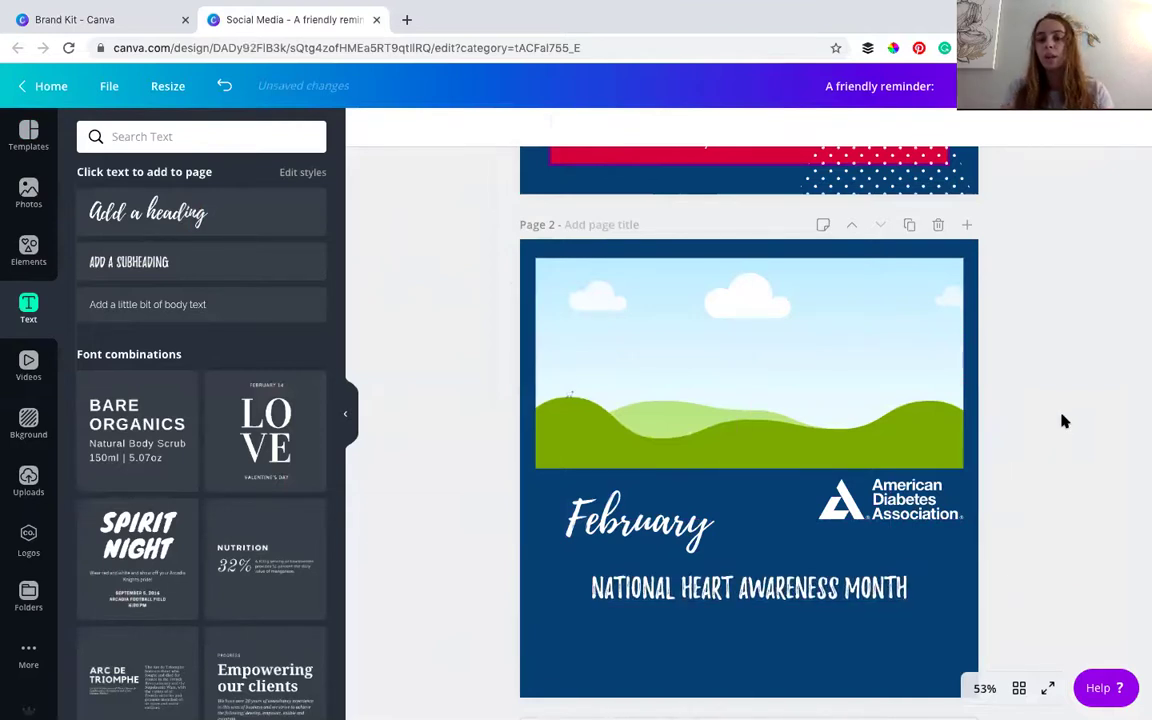
# Align the subheading's left edge with the "February" heading and move it up closer beneath it.
pyautogui.click(28, 135)
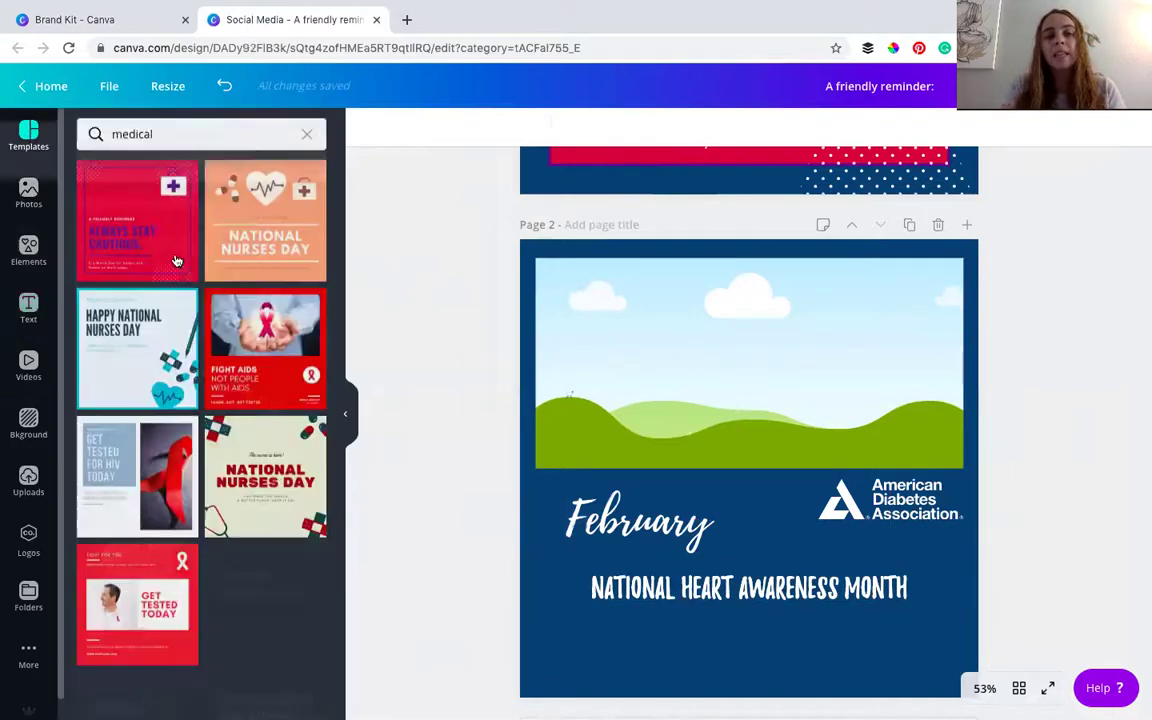
pyautogui.scroll(-2, 455, 470)
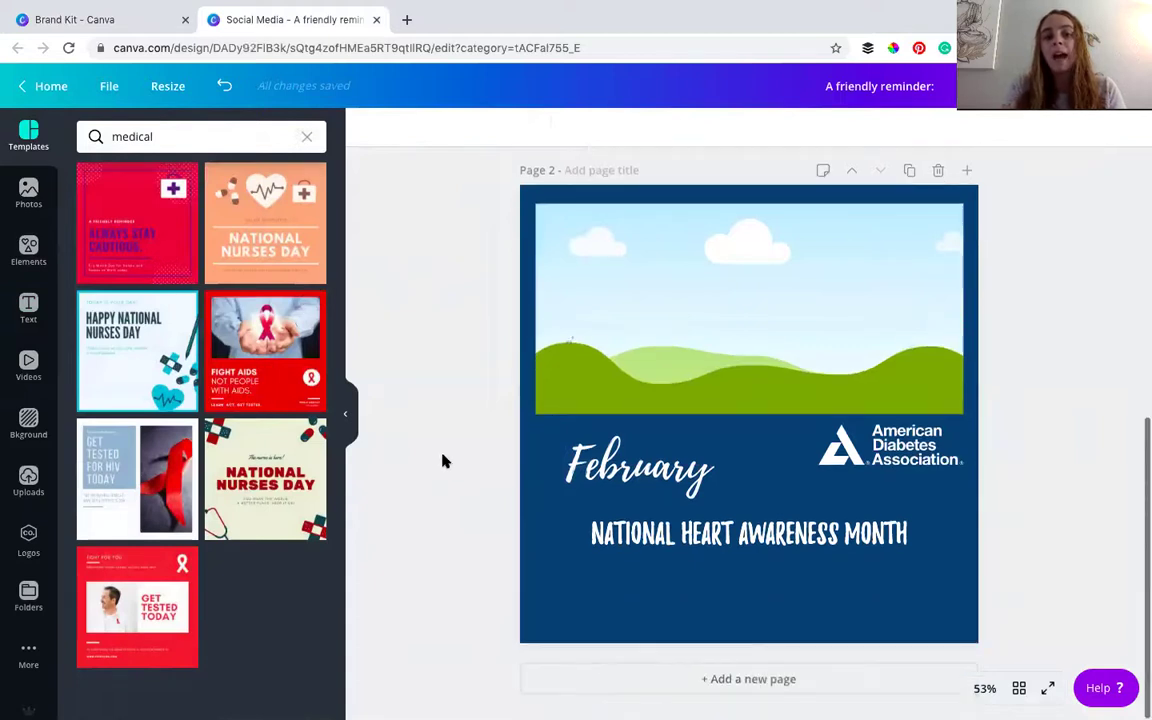
pyautogui.click(673, 538)
pyautogui.moveTo(673, 538); pyautogui.dragTo(658, 536)
pyautogui.click(478, 548)
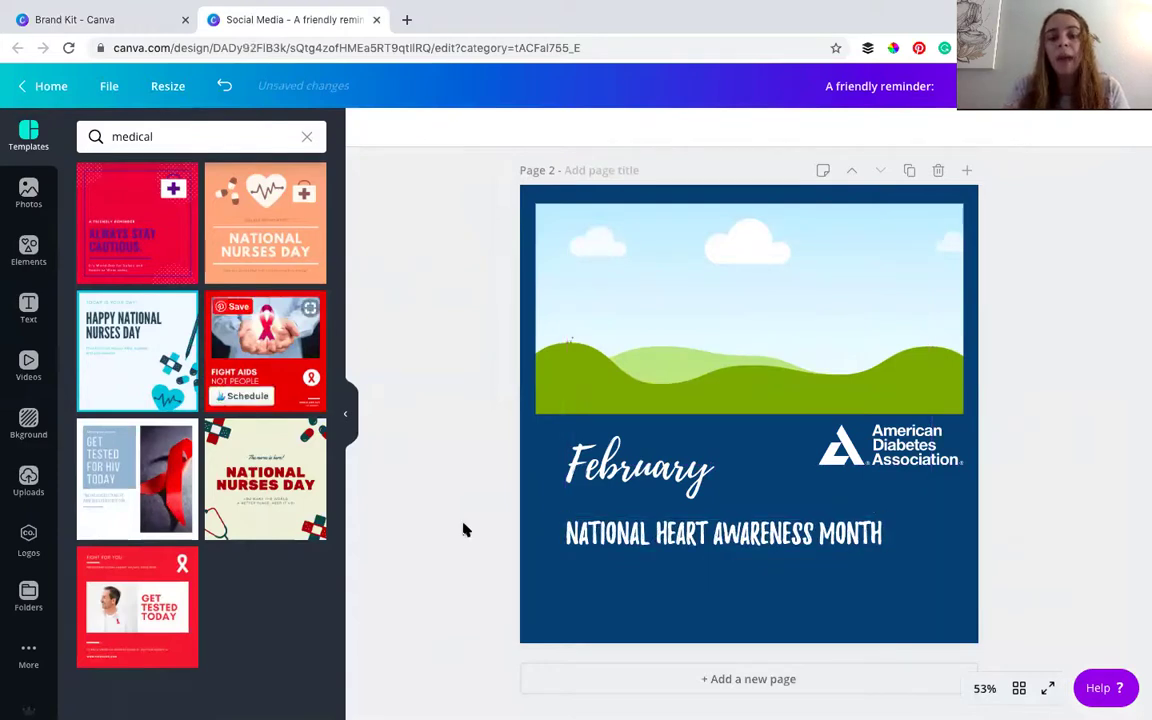
pyautogui.moveTo(601, 537); pyautogui.dragTo(601, 528)
pyautogui.click(429, 474)
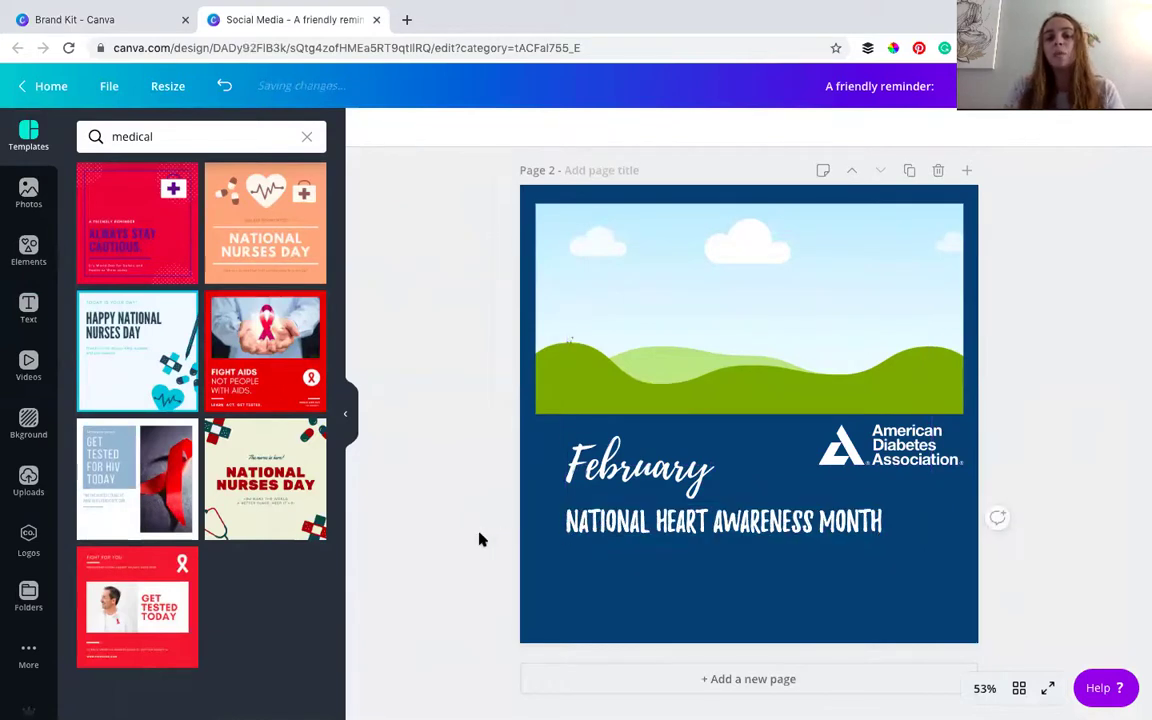
pyautogui.click(29, 307)
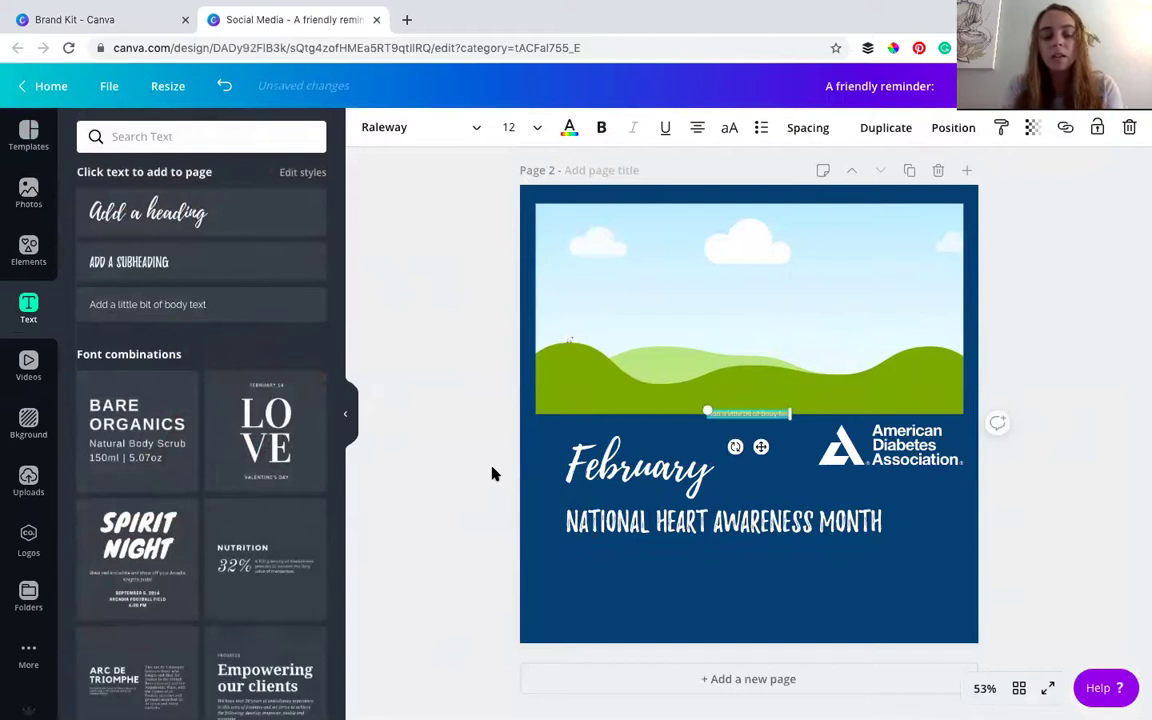
pyautogui.press('BackSpace')
pyautogui.write('share heart')
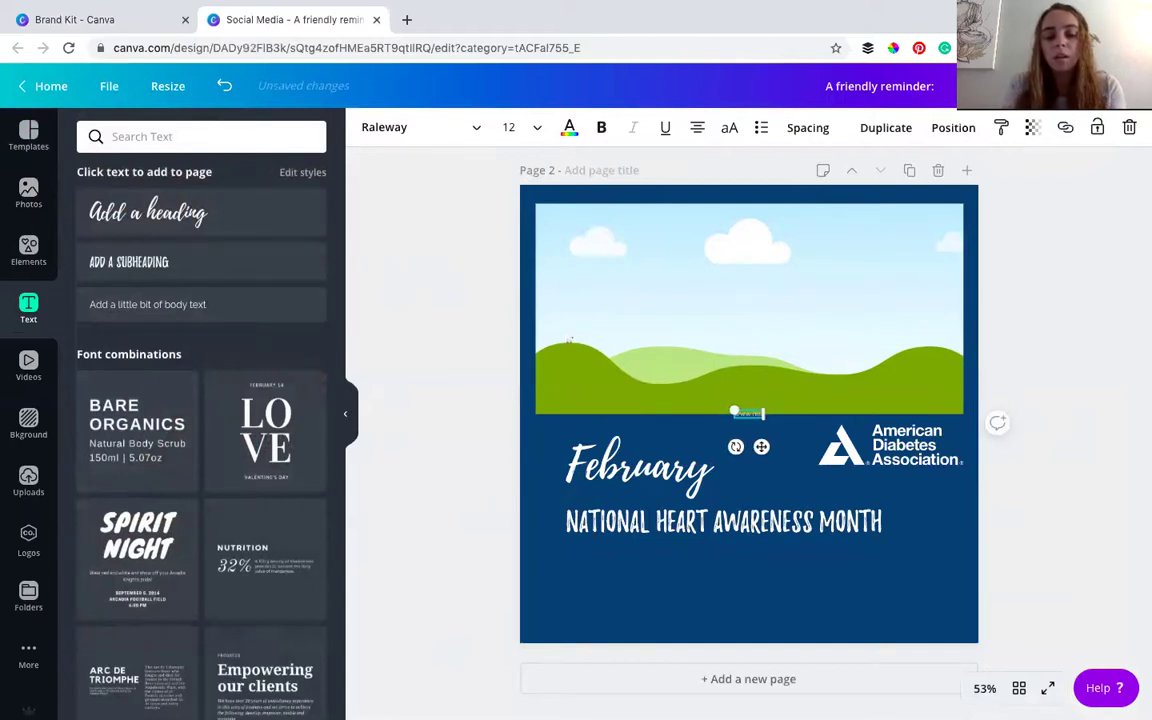
pyautogui.press('Return')
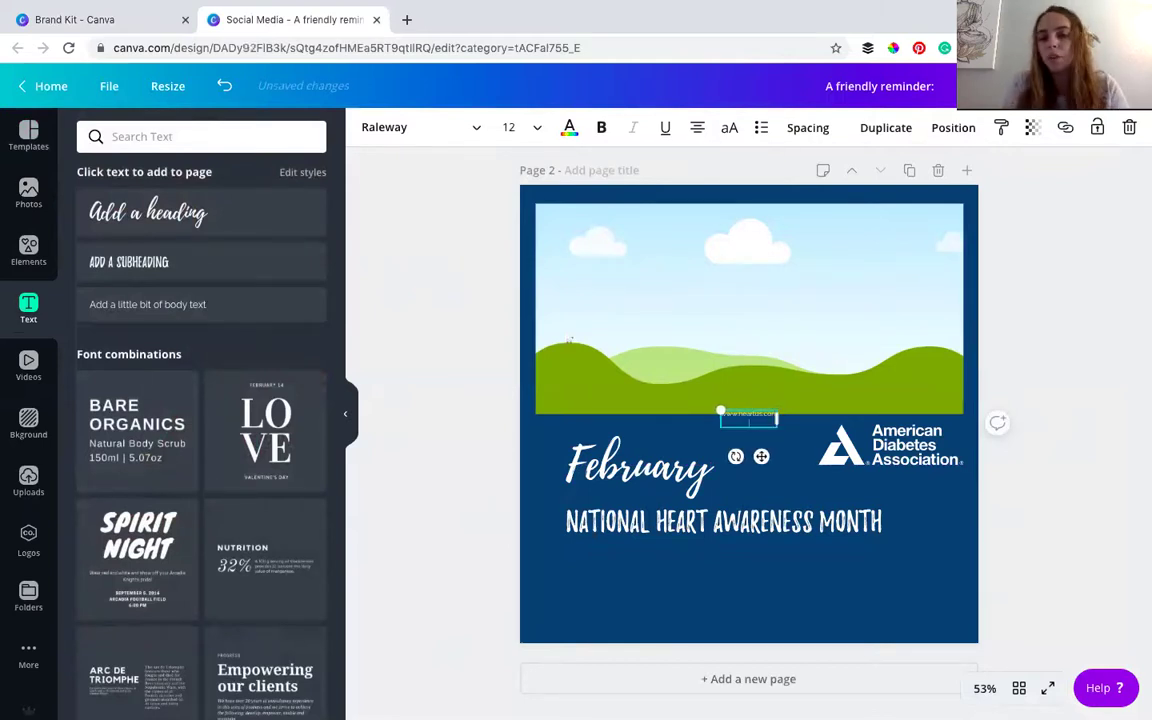
pyautogui.click(751, 408)
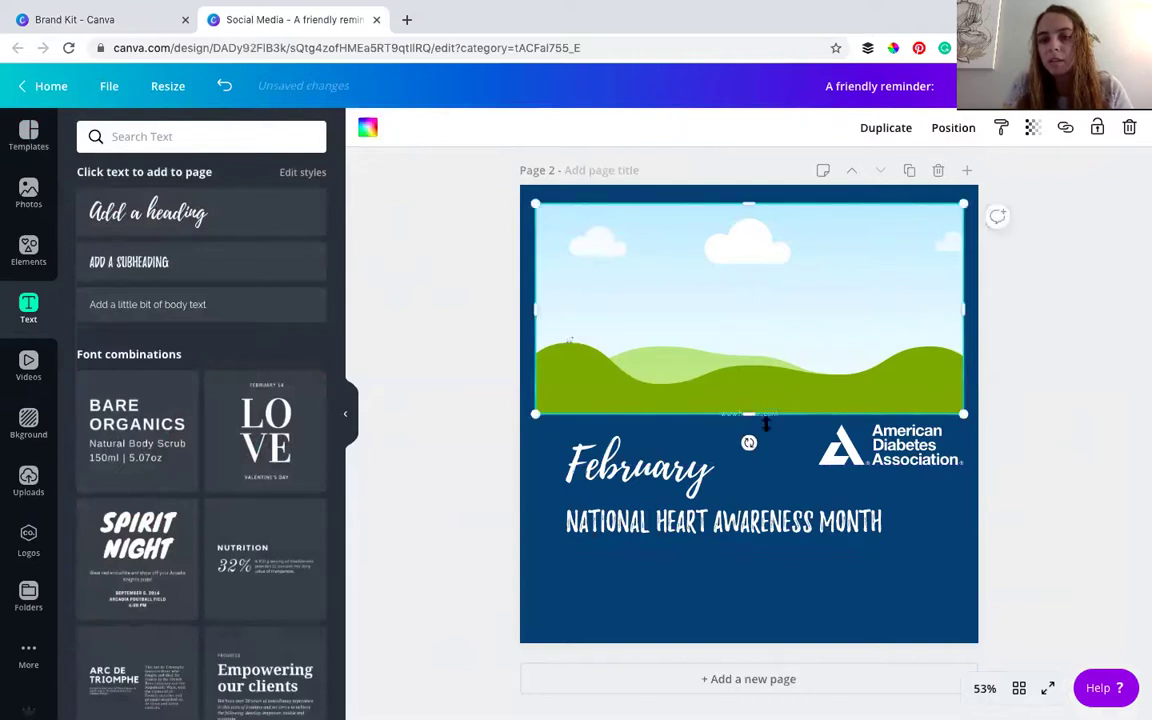
pyautogui.click(775, 429)
pyautogui.moveTo(770, 422); pyautogui.dragTo(578, 633)
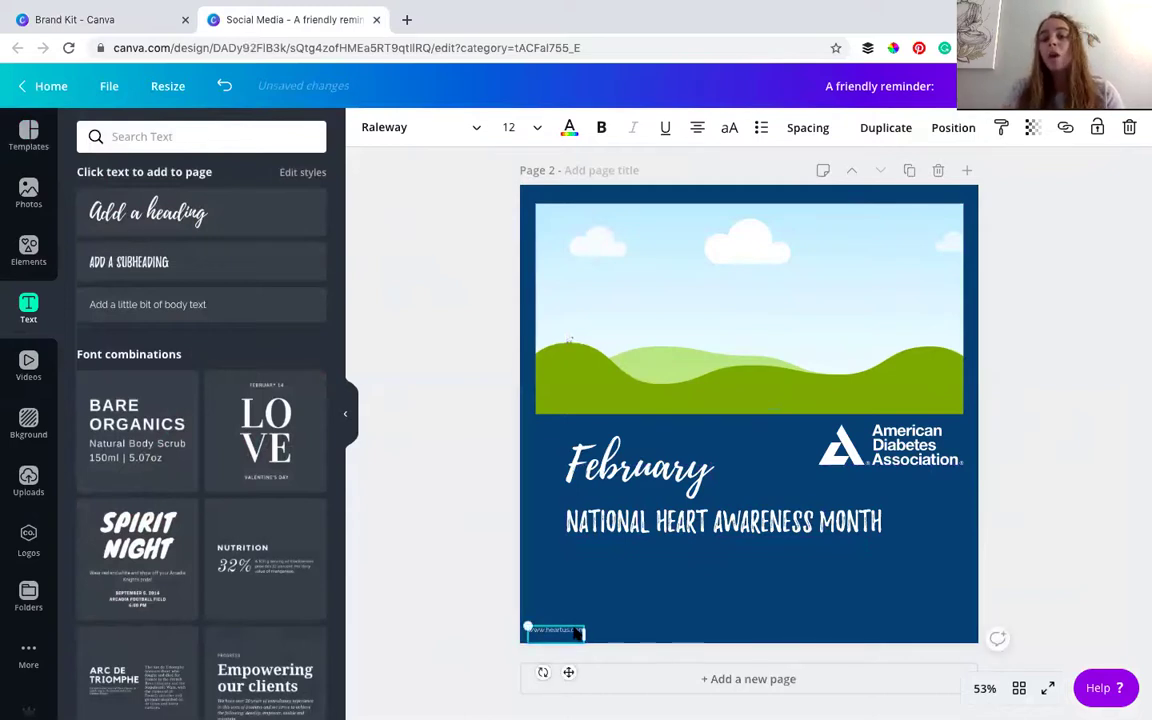
pyautogui.click(475, 569)
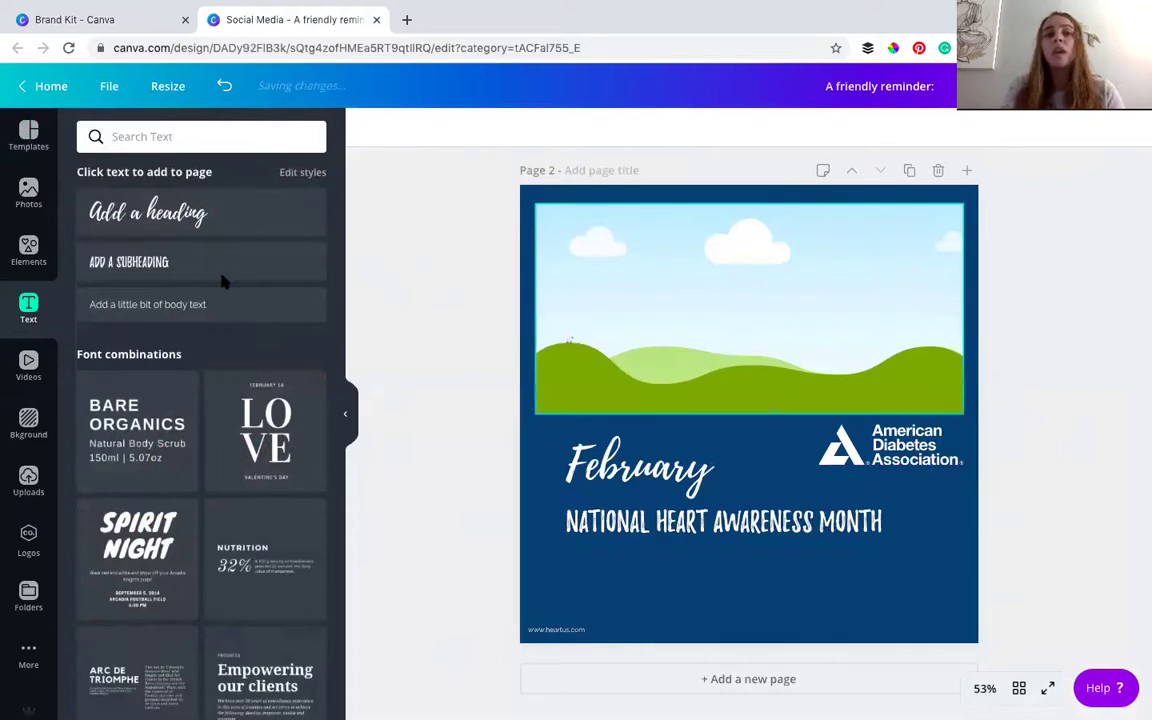
# Search the photos for "heart awareness", filter the results to free images only and browse them.
pyautogui.click(29, 192)
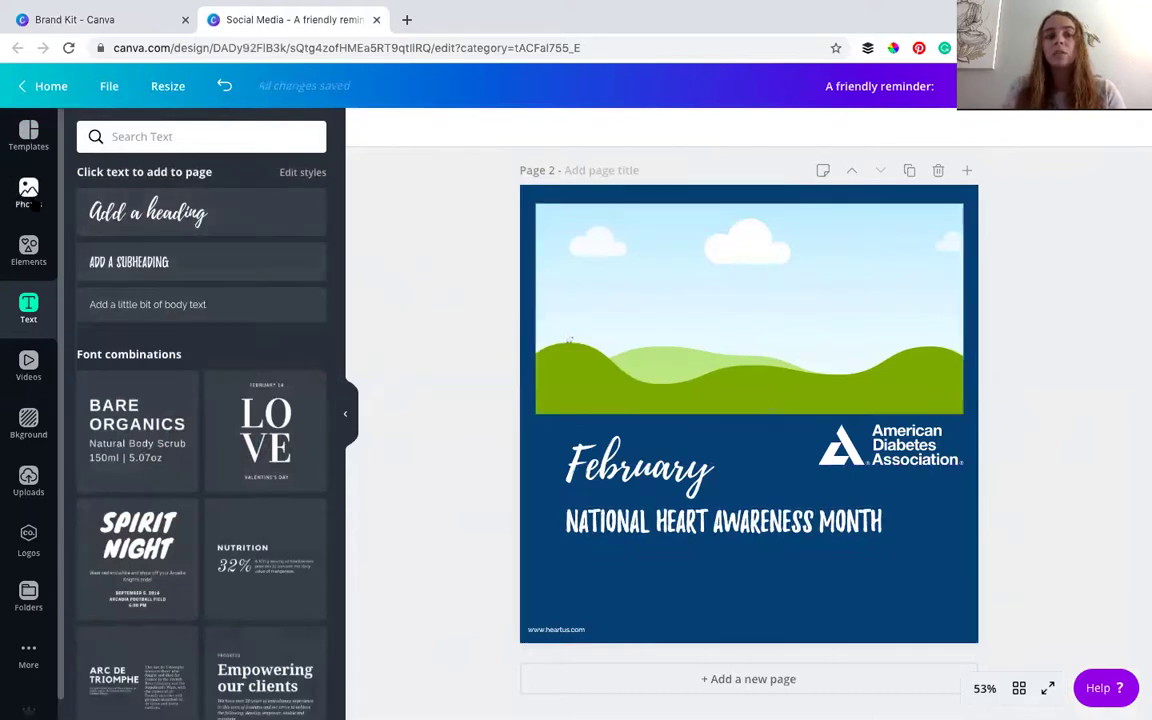
pyautogui.click(174, 140)
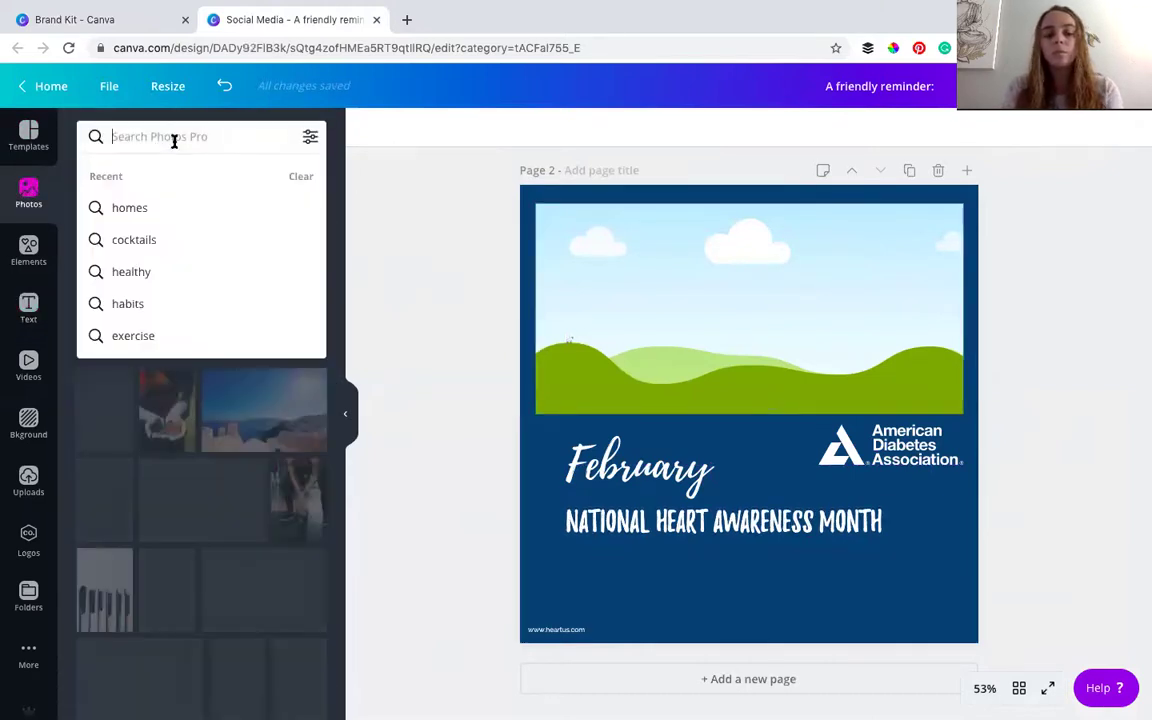
pyautogui.write('heart awareness')
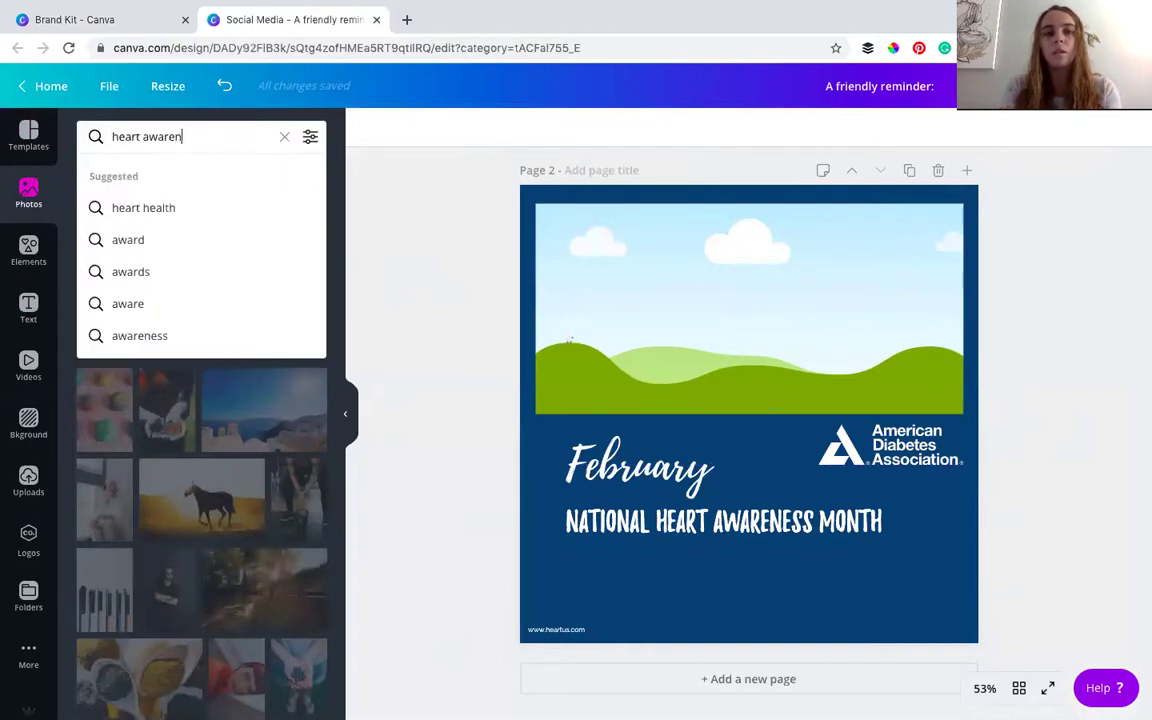
pyautogui.press('Return')
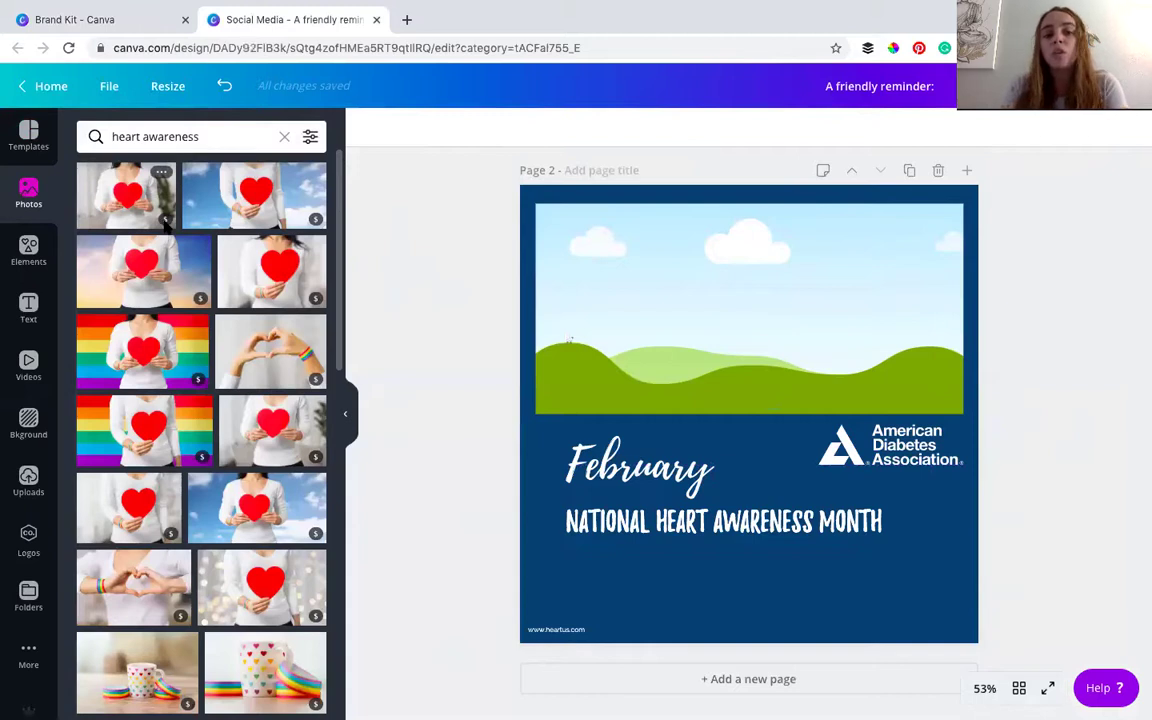
pyautogui.click(308, 142)
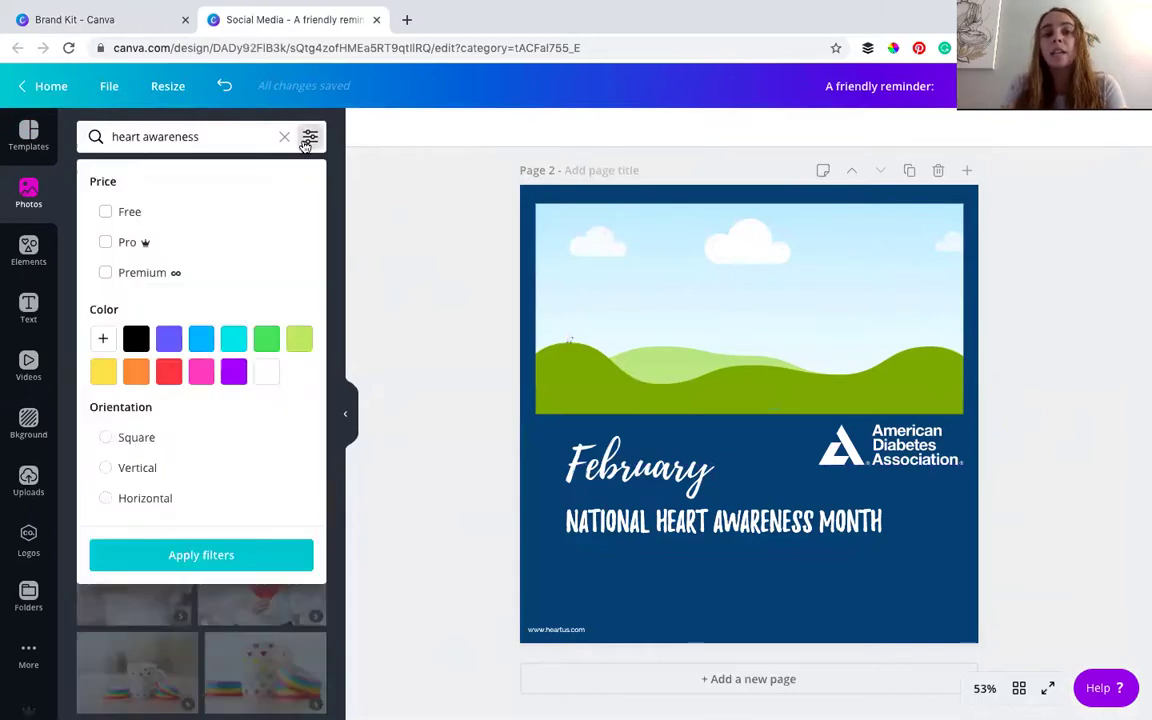
pyautogui.click(130, 212)
pyautogui.click(203, 555)
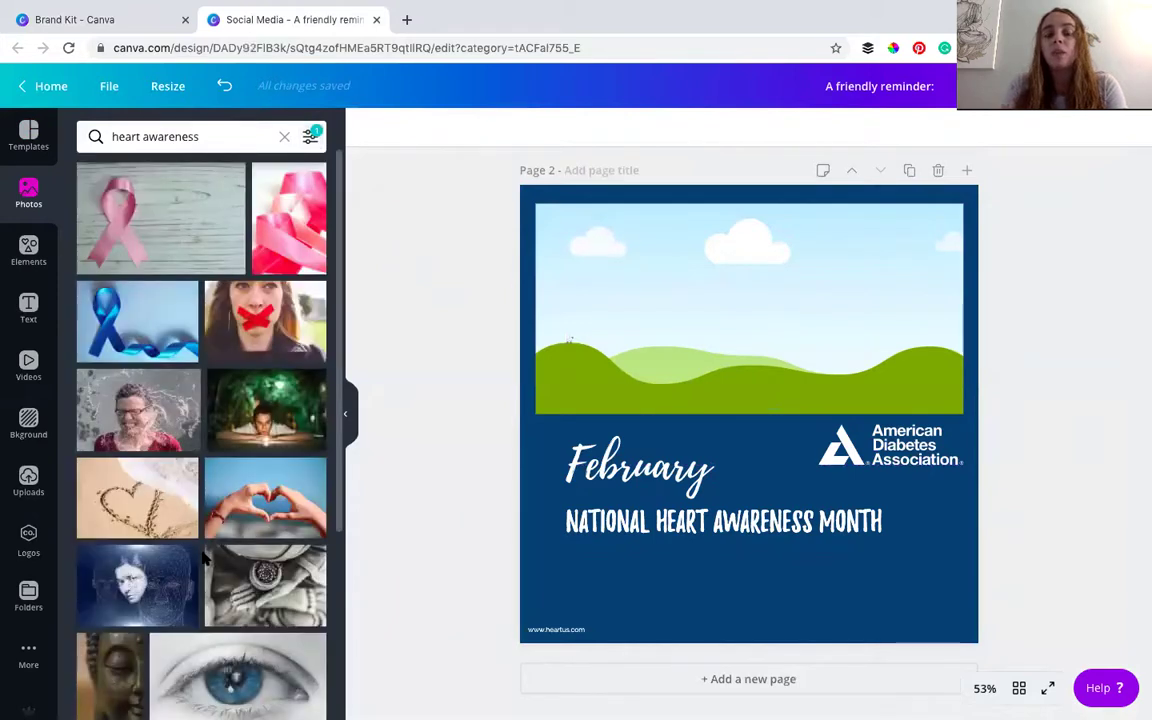
pyautogui.scroll(-5, 203, 558)
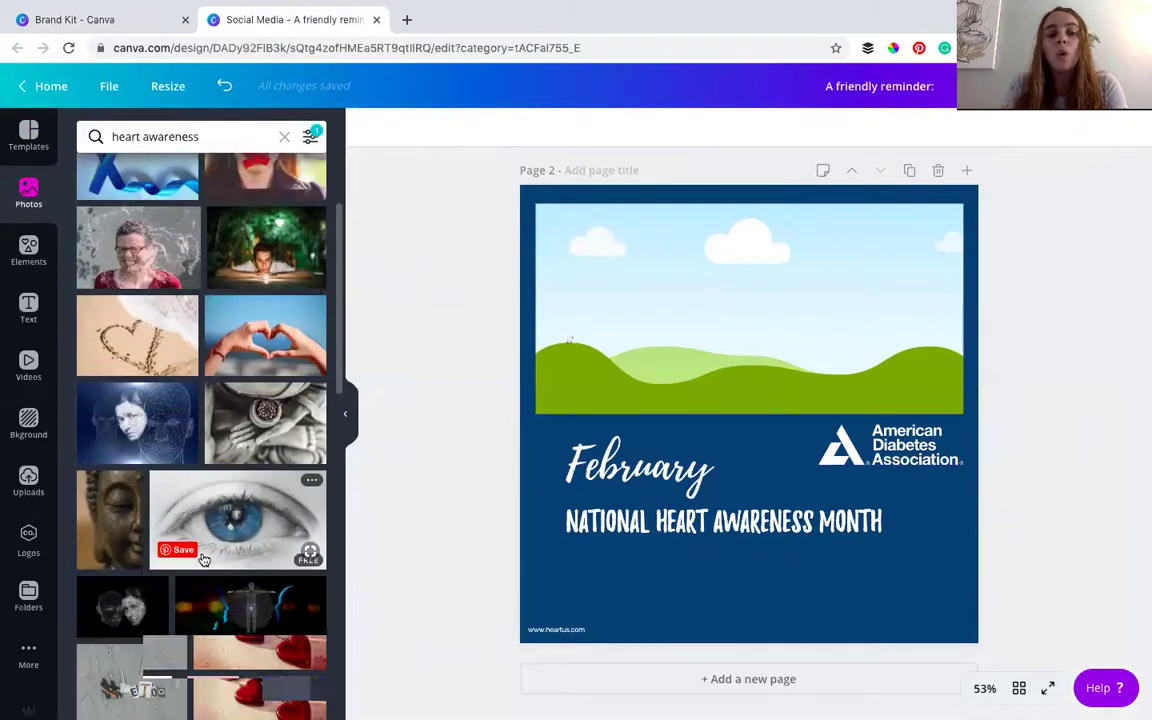
pyautogui.scroll(-4, 203, 560)
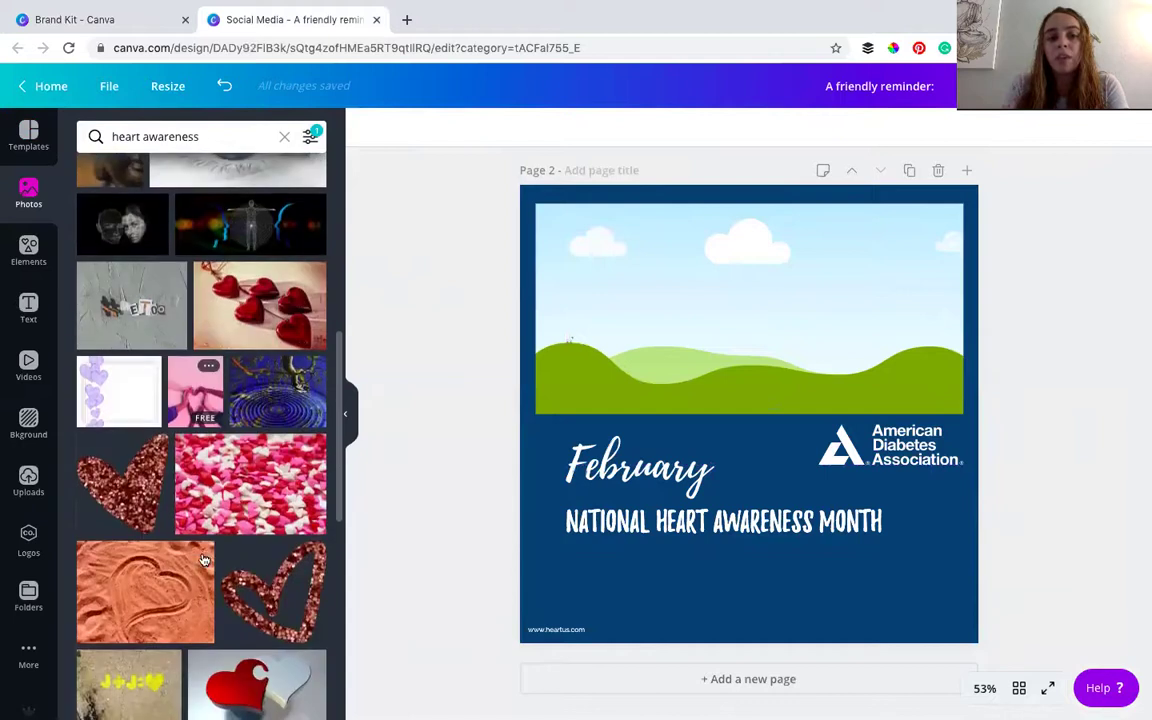
# Search the photos for "heart heatlh" and look through the results for an image that suits the page.
pyautogui.doubleClick(171, 138)
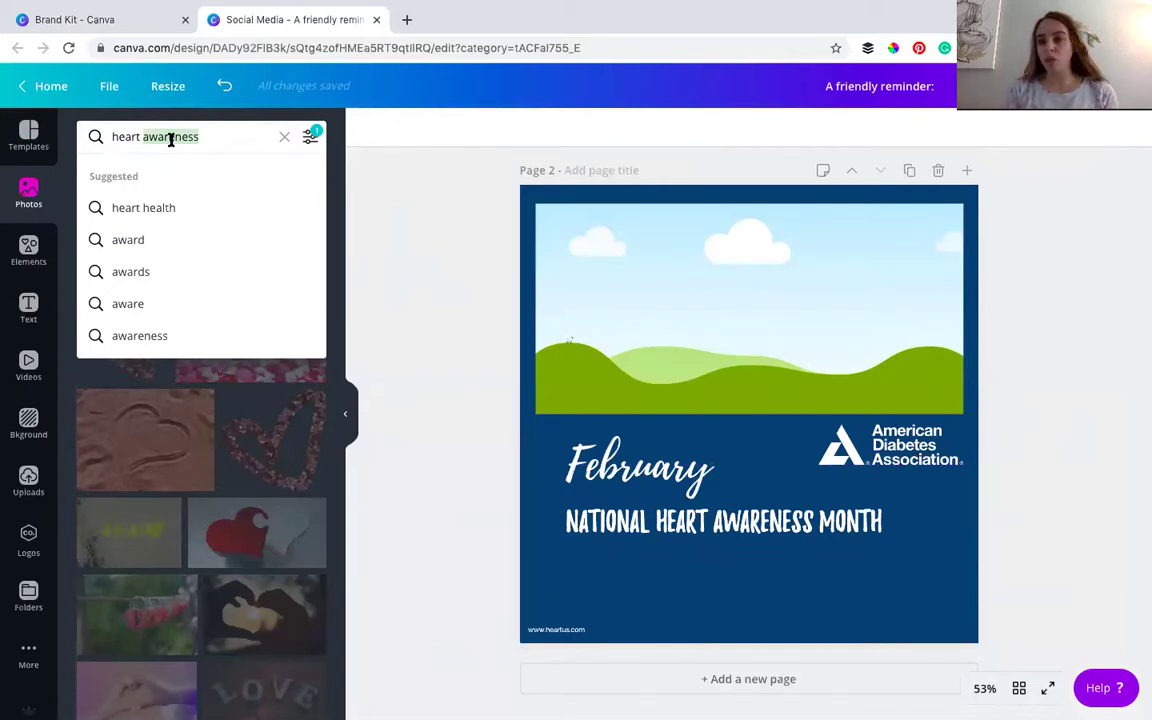
pyautogui.write('heatlh')
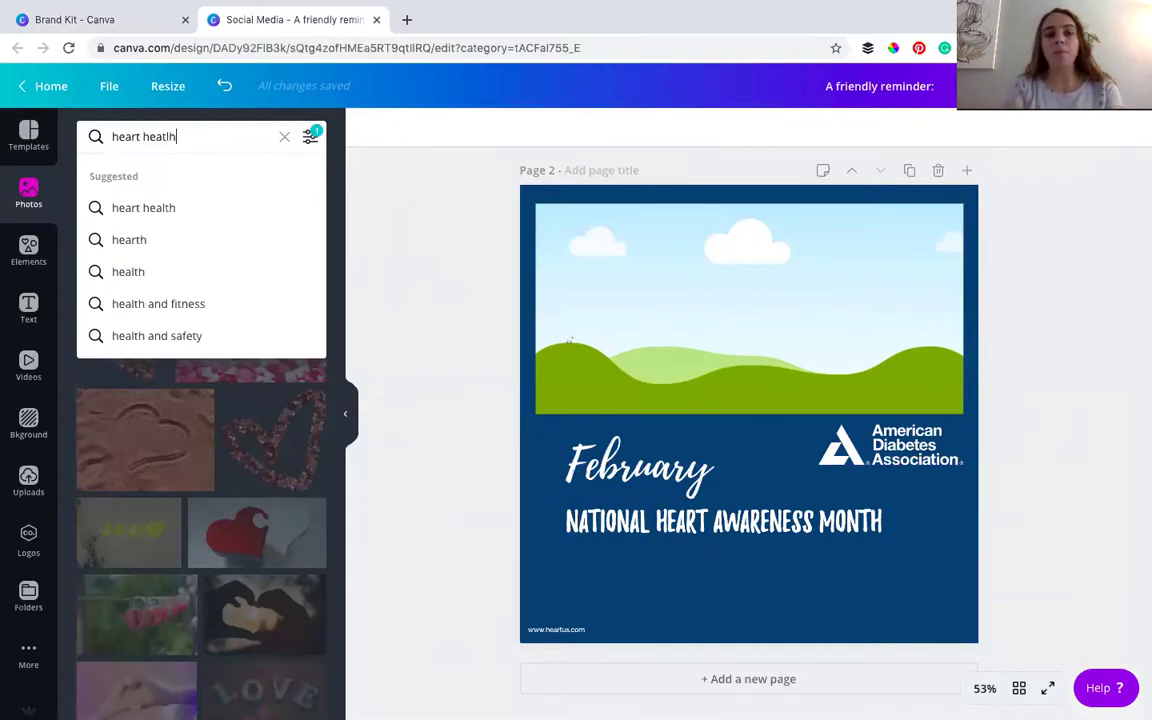
pyautogui.press('Return')
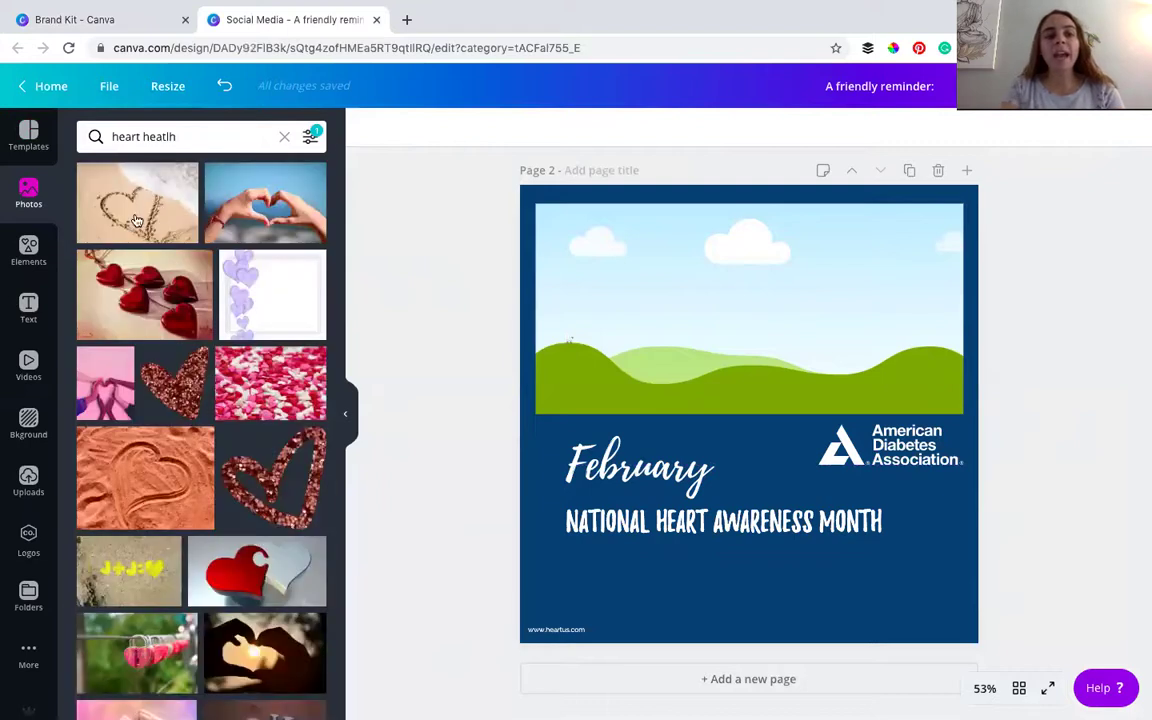
pyautogui.scroll(-5, 278, 254)
pyautogui.scroll(-4, 278, 257)
pyautogui.scroll(-2, 252, 403)
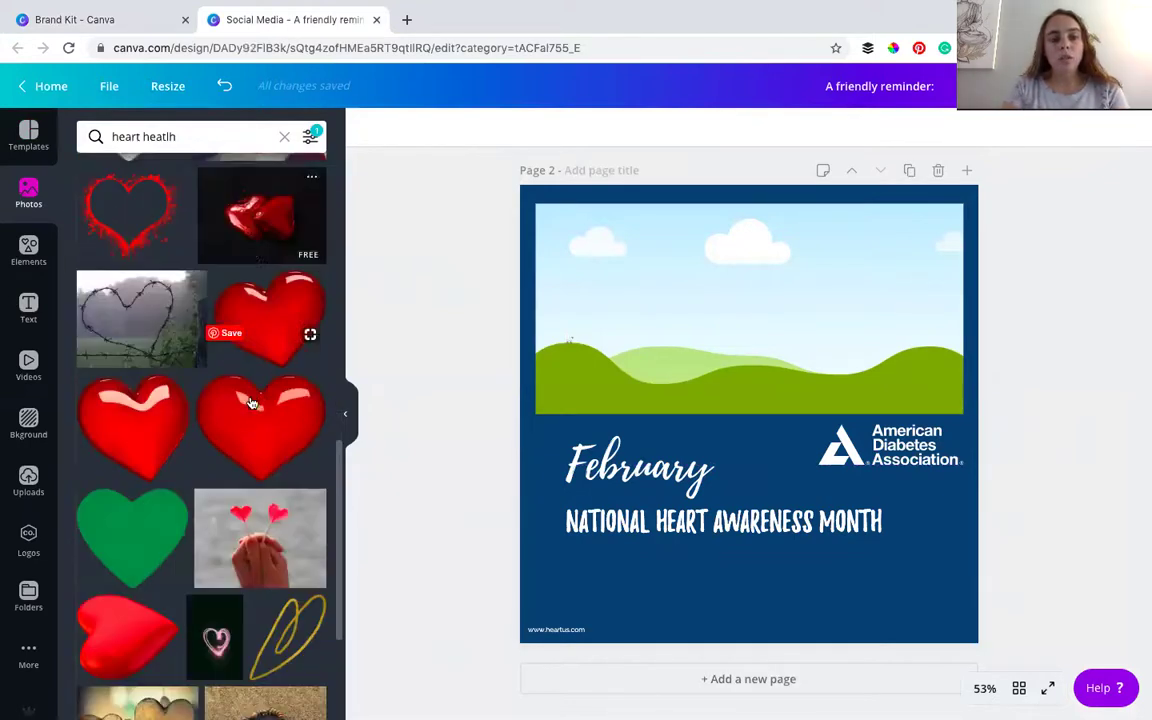
pyautogui.scroll(-6, 252, 403)
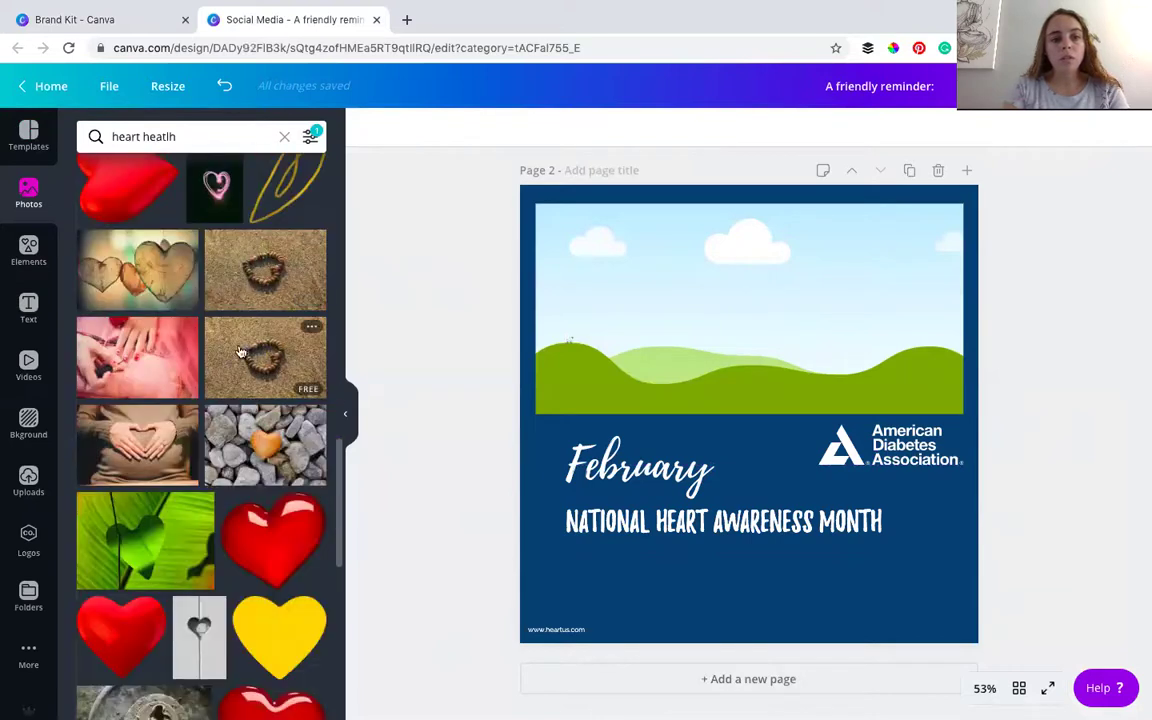
# Search the photos for "human heart" and look through the results for a suitable image.
pyautogui.tripleClick(183, 134)
pyautogui.write('human hear')
pyautogui.press('Return')
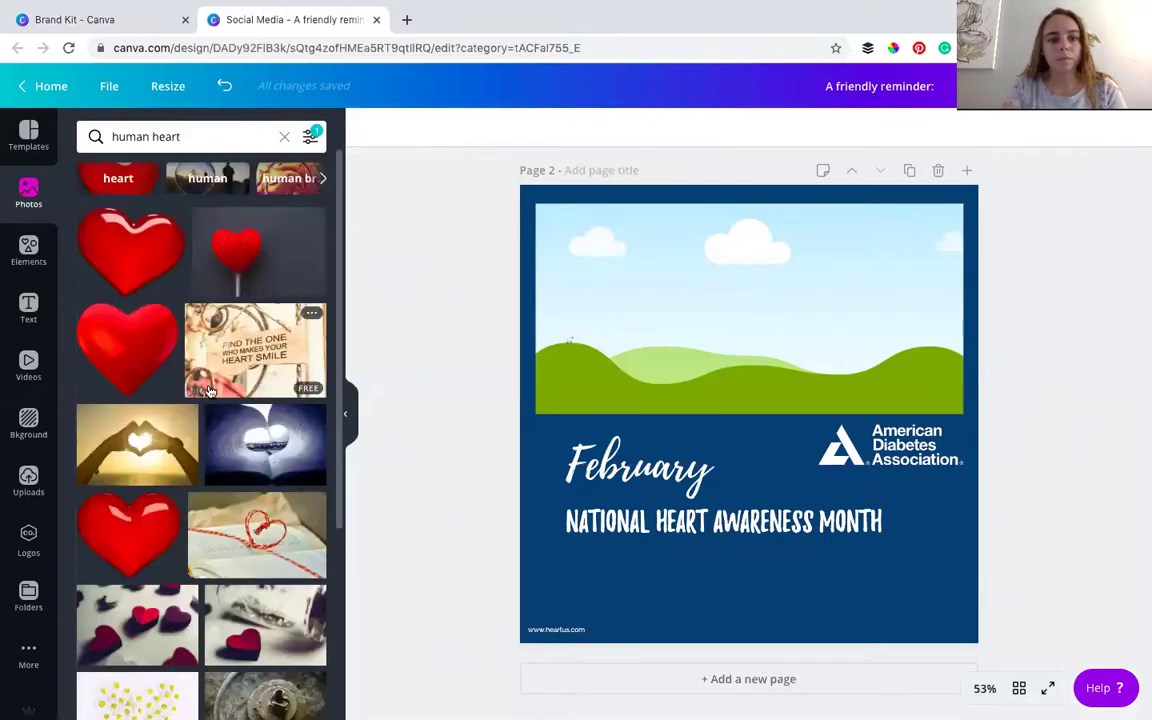
pyautogui.scroll(-5, 205, 380)
pyautogui.scroll(-4, 210, 392)
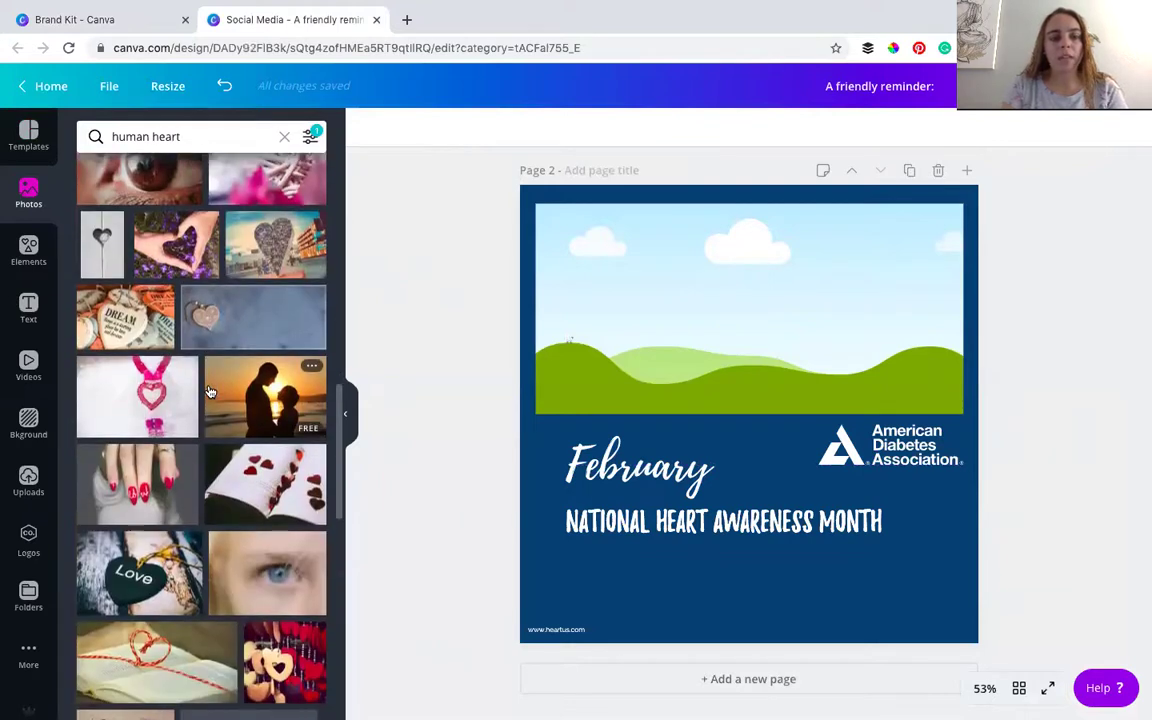
pyautogui.scroll(-2, 230, 430)
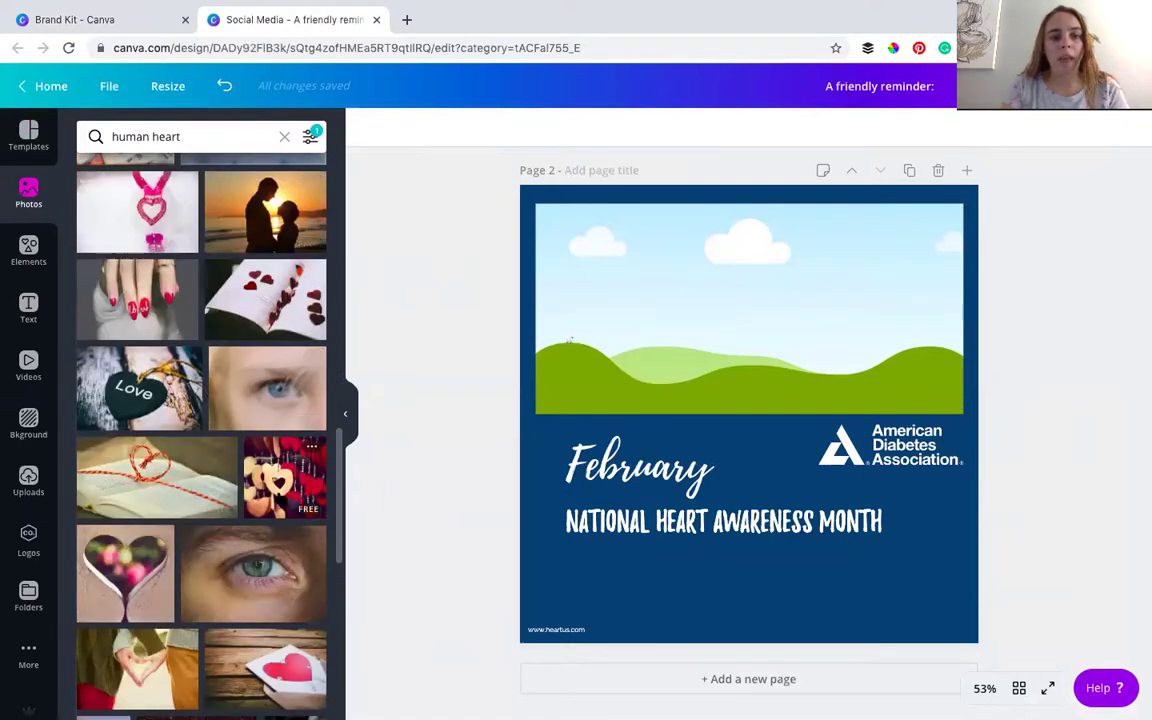
pyautogui.scroll(-2, 281, 499)
pyautogui.scroll(-2, 281, 499)
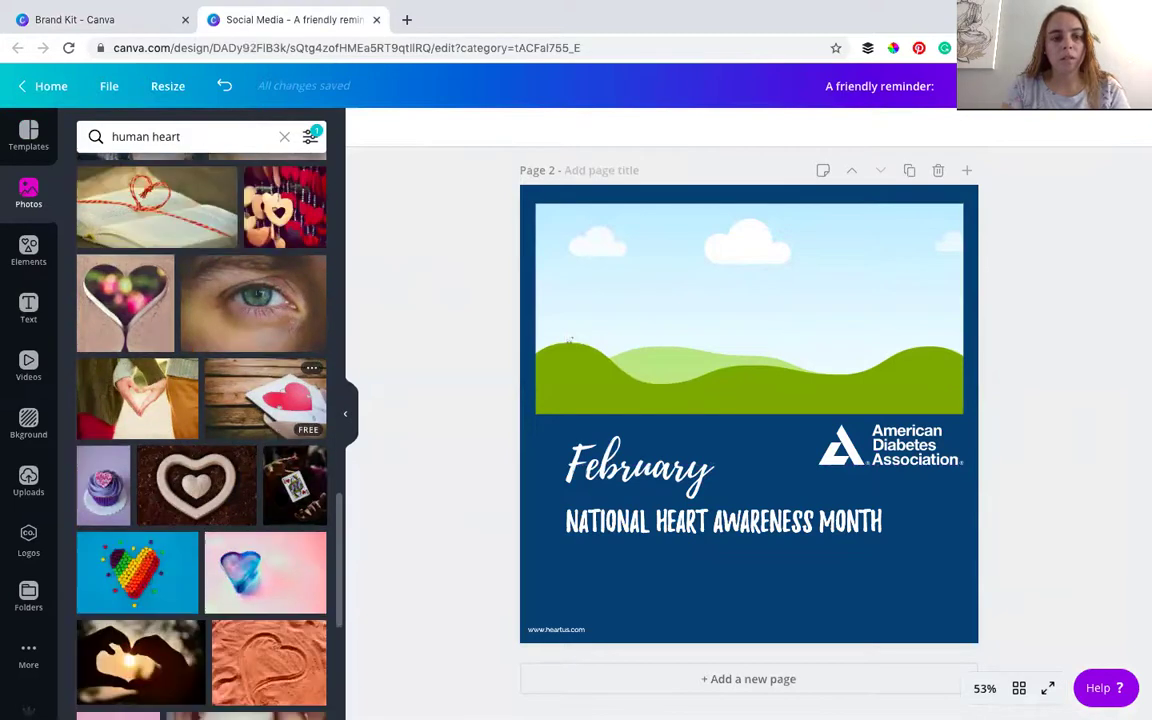
pyautogui.scroll(-2, 281, 499)
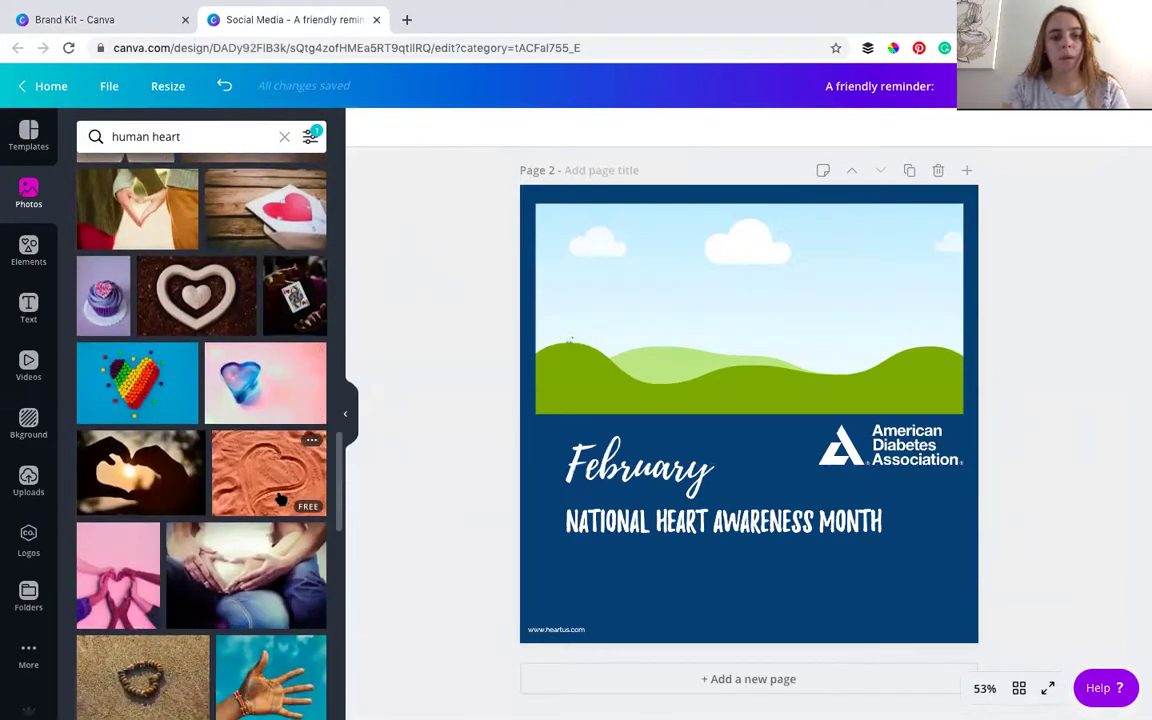
pyautogui.scroll(-2, 281, 499)
pyautogui.scroll(-4, 270, 507)
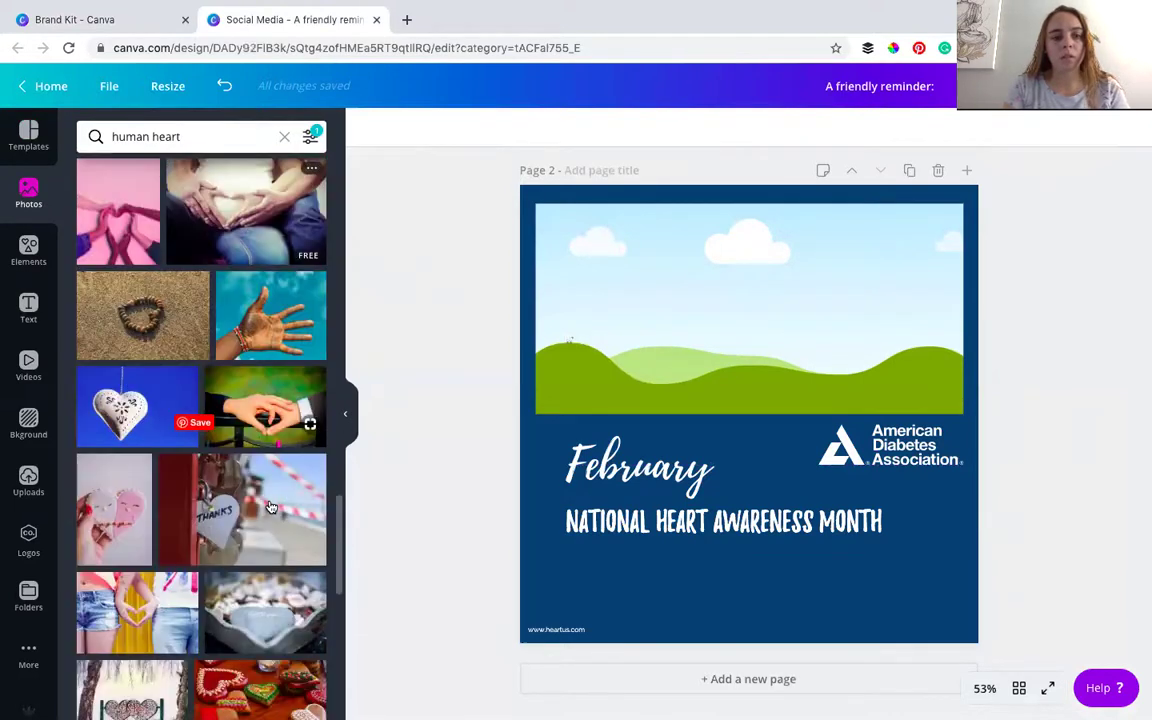
pyautogui.scroll(15, 270, 507)
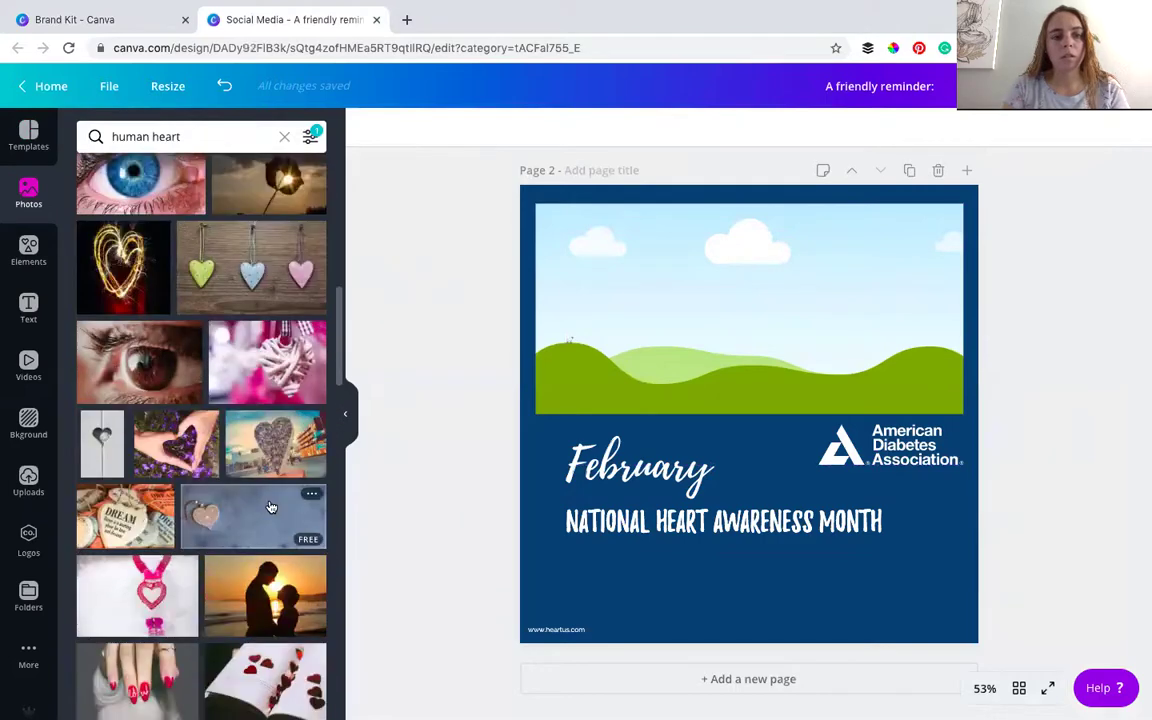
pyautogui.scroll(12, 311, 460)
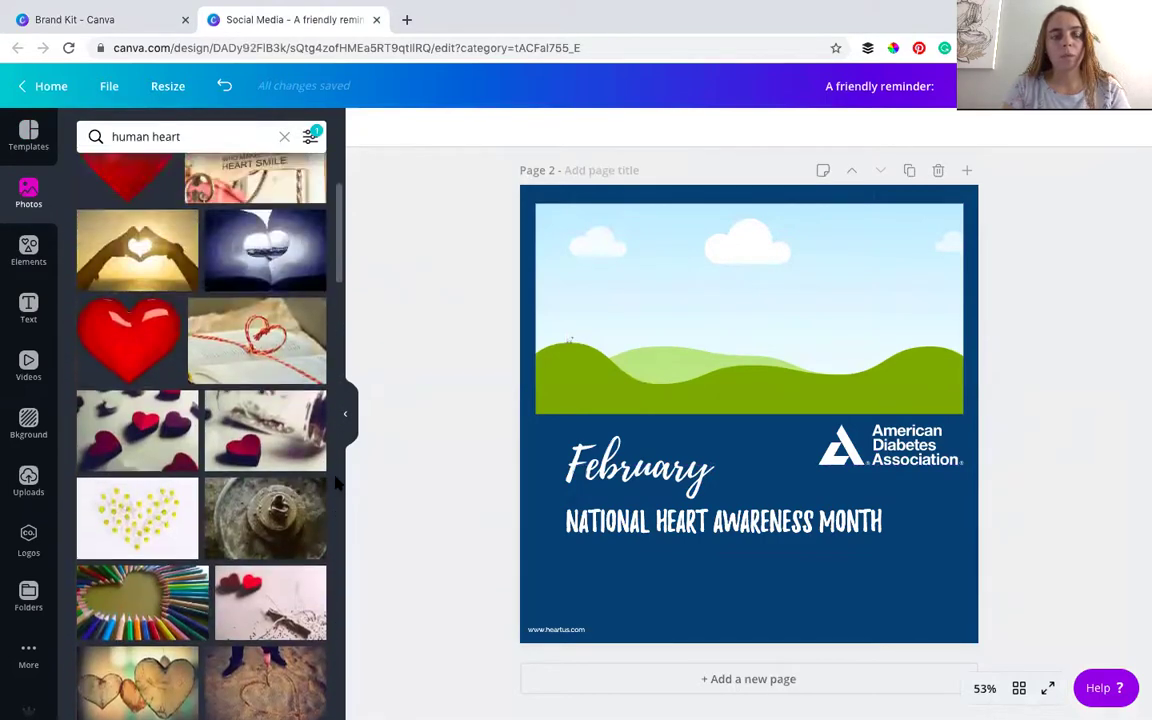
pyautogui.scroll(2, 311, 460)
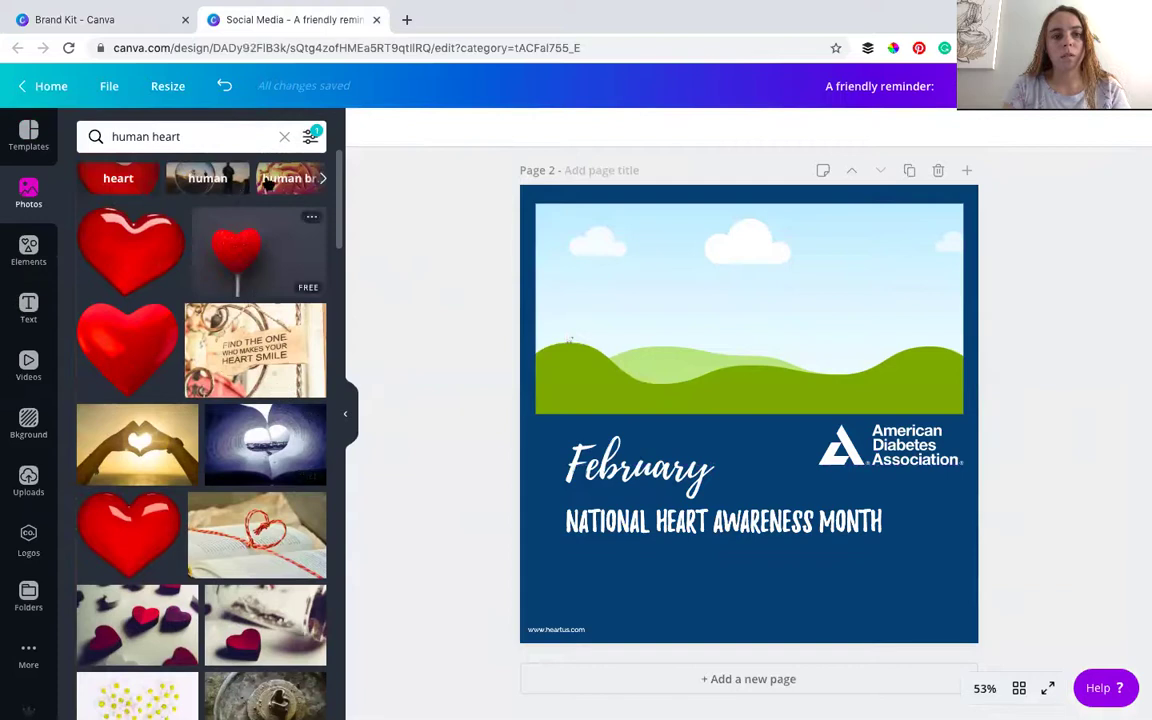
# Switch to the related "human" photo search and place the photo of hands holding a green heart in page 2's image grid.
pyautogui.click(208, 180)
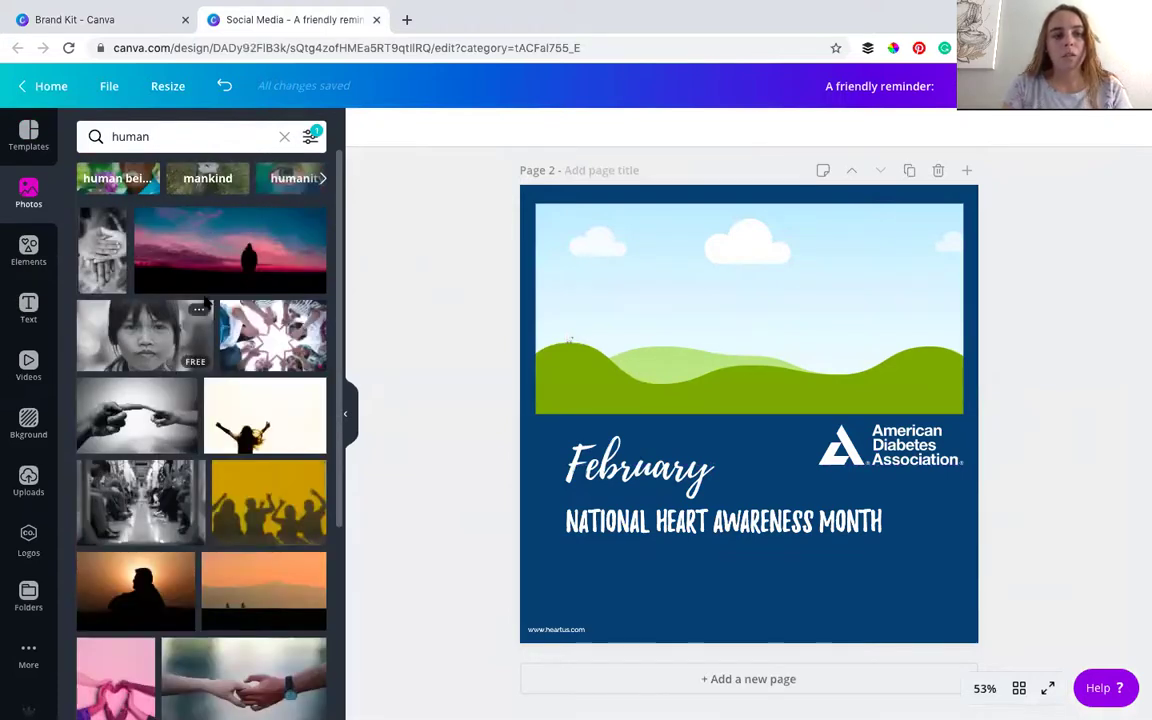
pyautogui.scroll(-5, 195, 445)
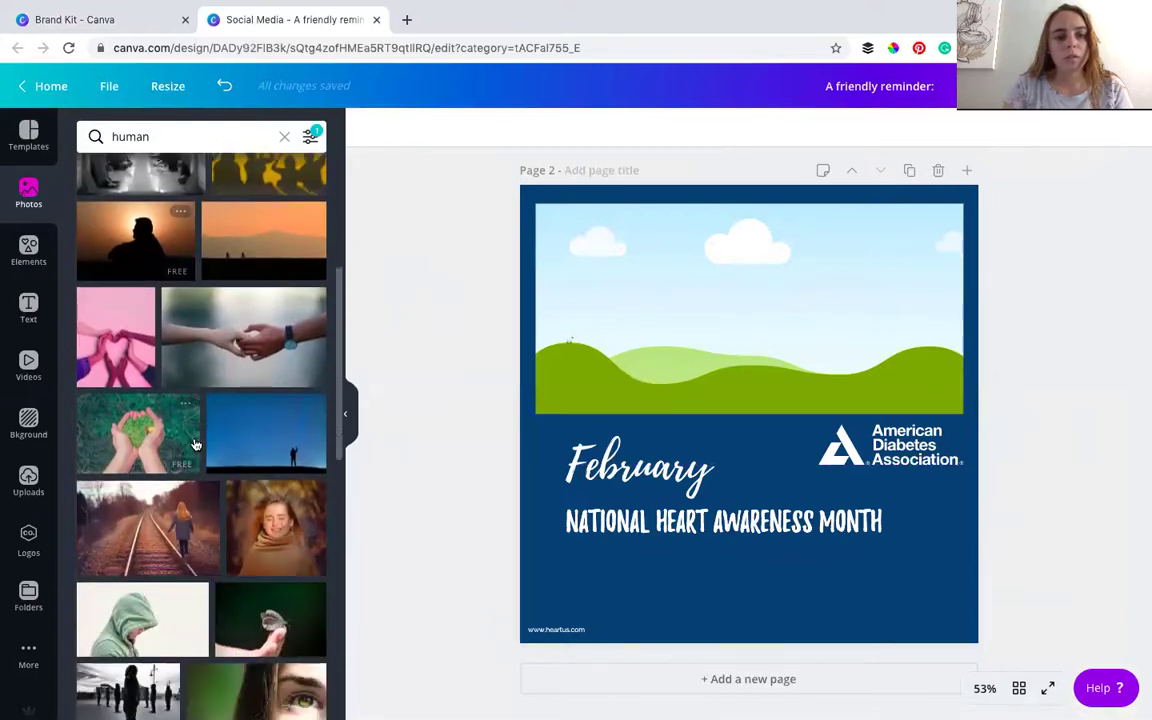
pyautogui.moveTo(145, 394); pyautogui.dragTo(585, 336)
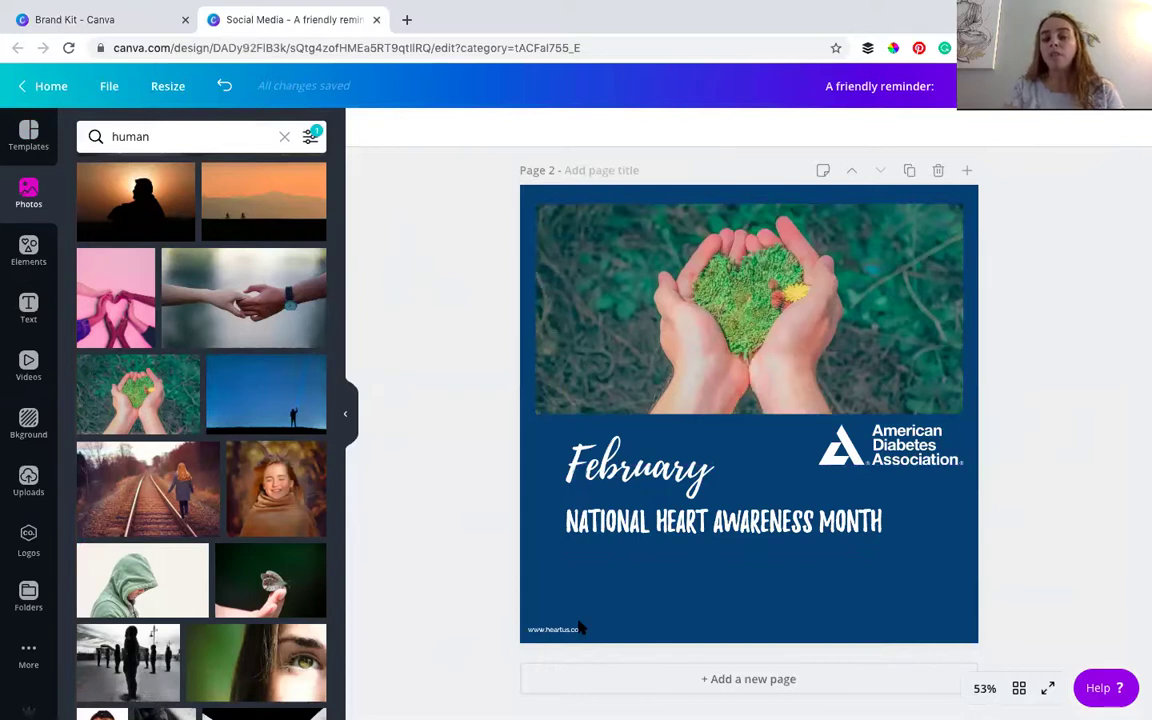
# Add a third page below page 2 and bring up the medical templates.
pyautogui.scroll(5, 578, 622)
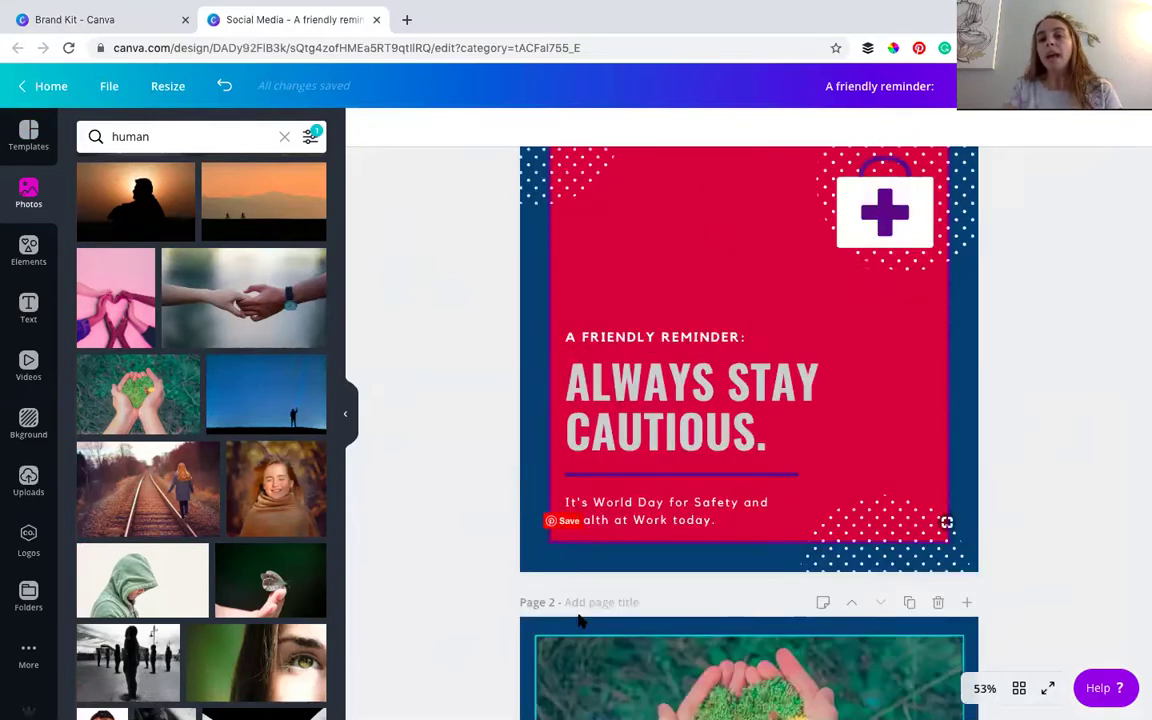
pyautogui.scroll(-5, 578, 622)
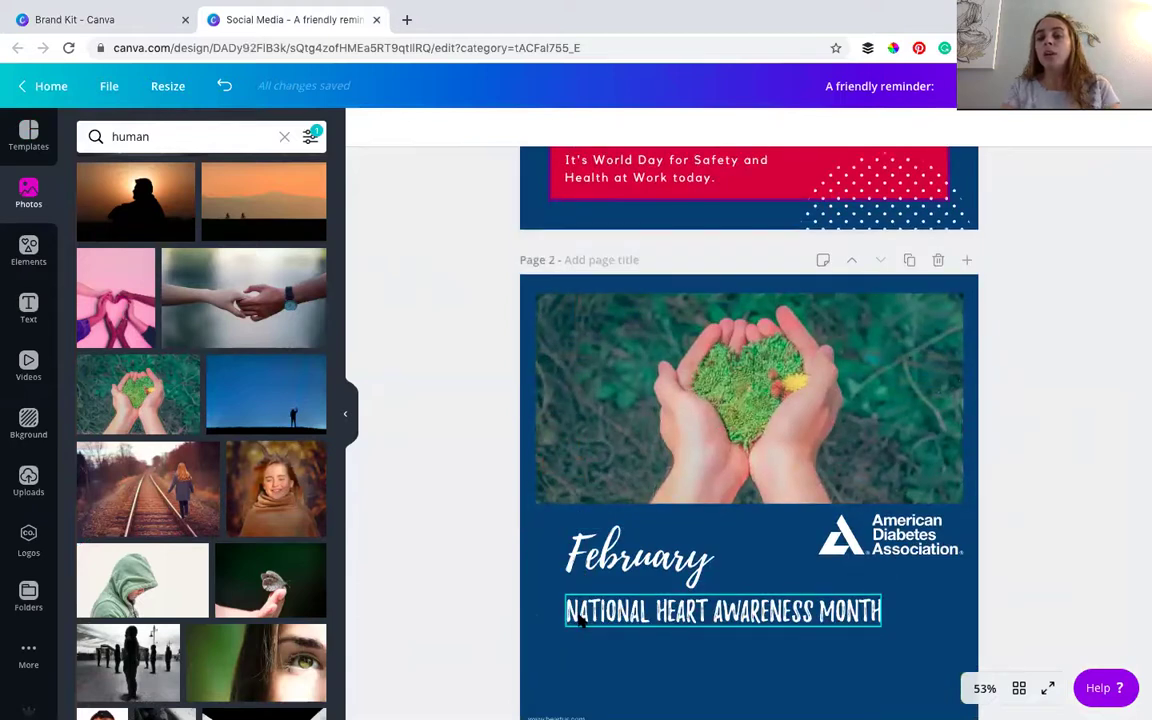
pyautogui.click(754, 680)
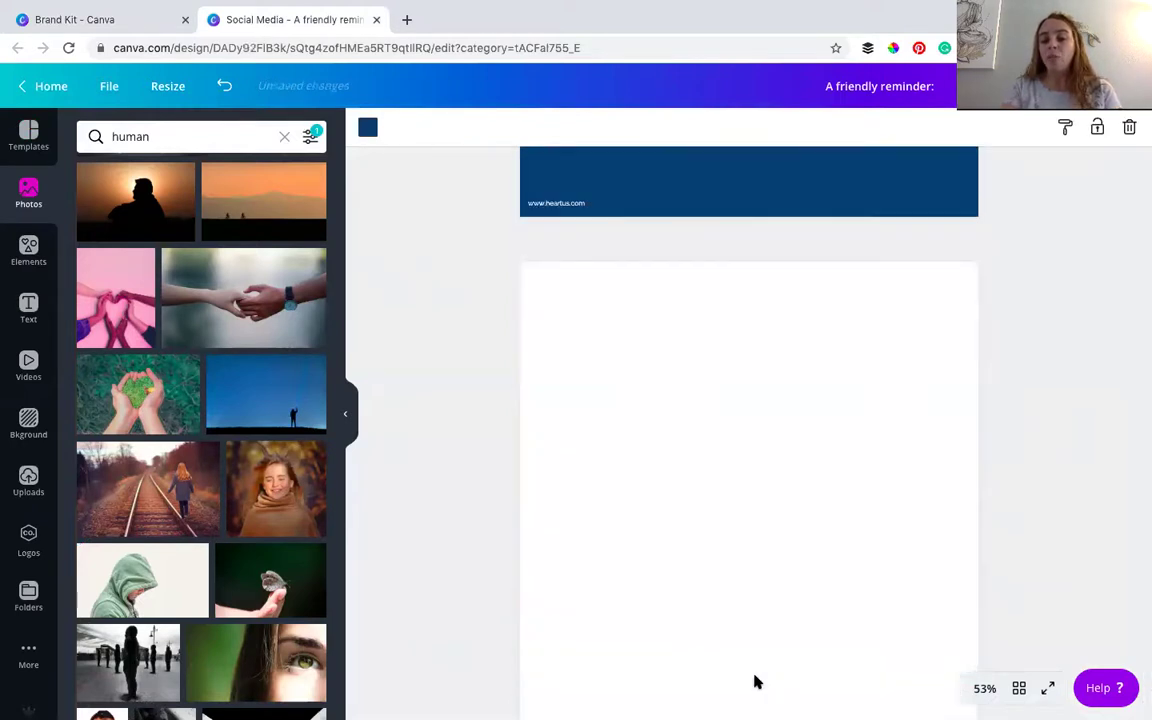
pyautogui.click(28, 135)
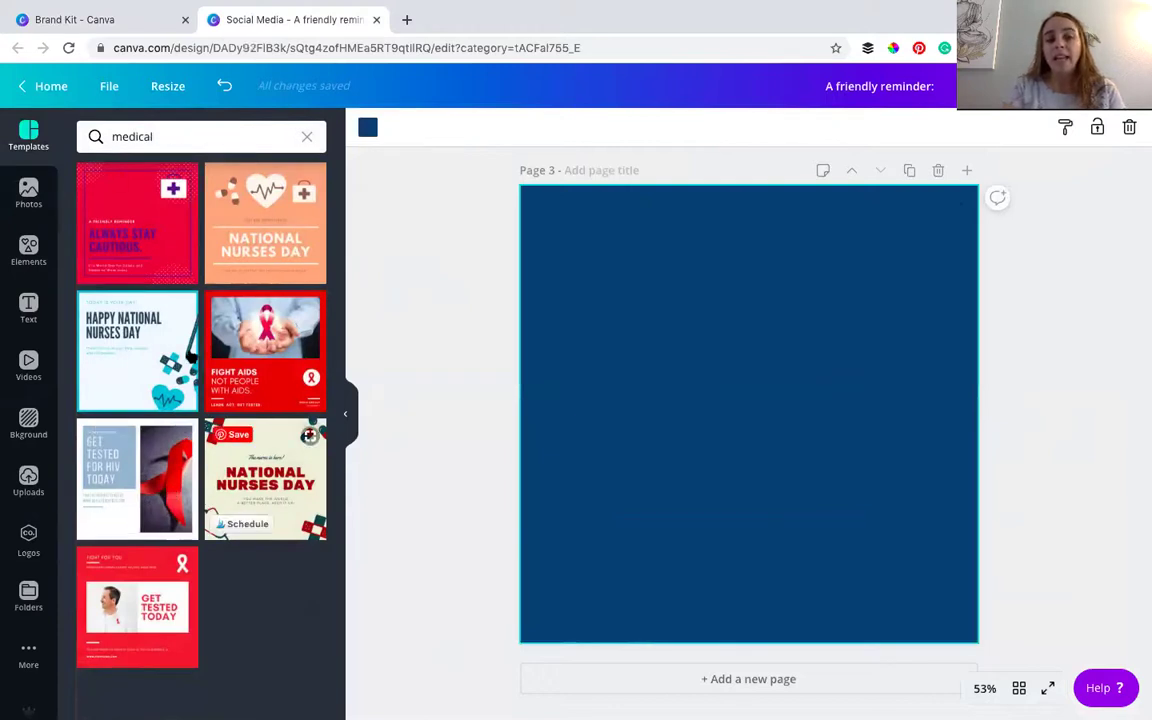
# Clear the "medical" template search and apply the "Take Your Dog to Work Day" template from the general templates to page 3.
pyautogui.click(307, 139)
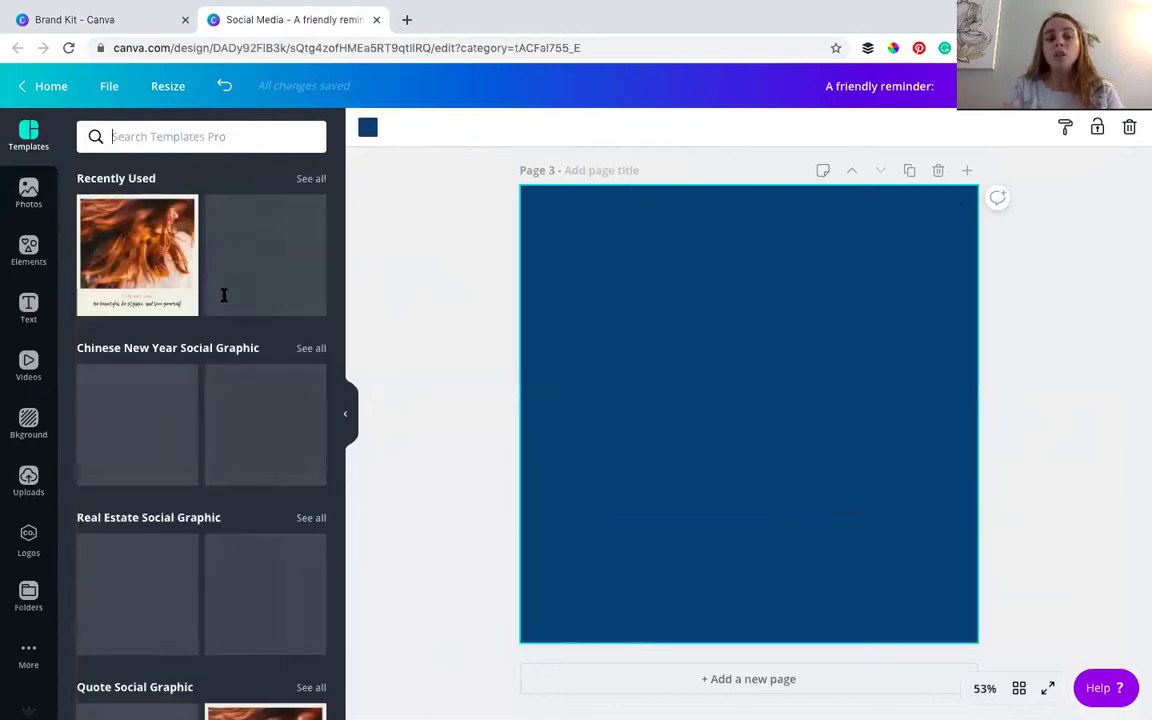
pyautogui.scroll(-3, 207, 382)
pyautogui.scroll(-5, 207, 382)
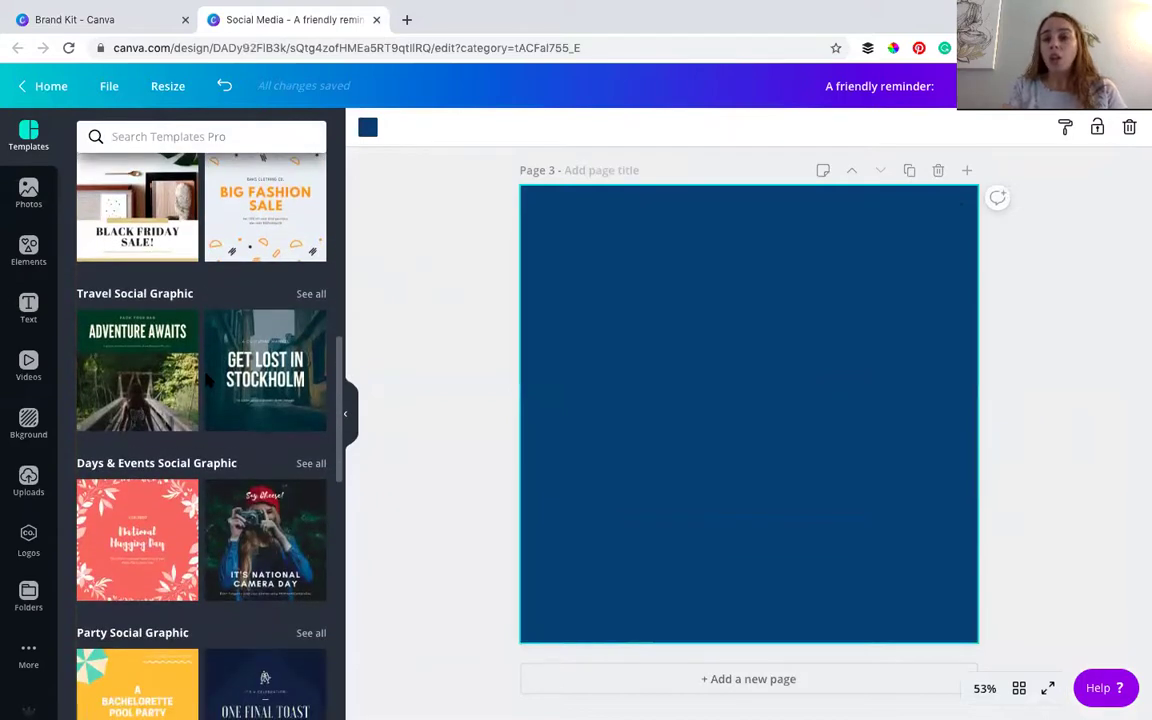
pyautogui.scroll(1, 207, 378)
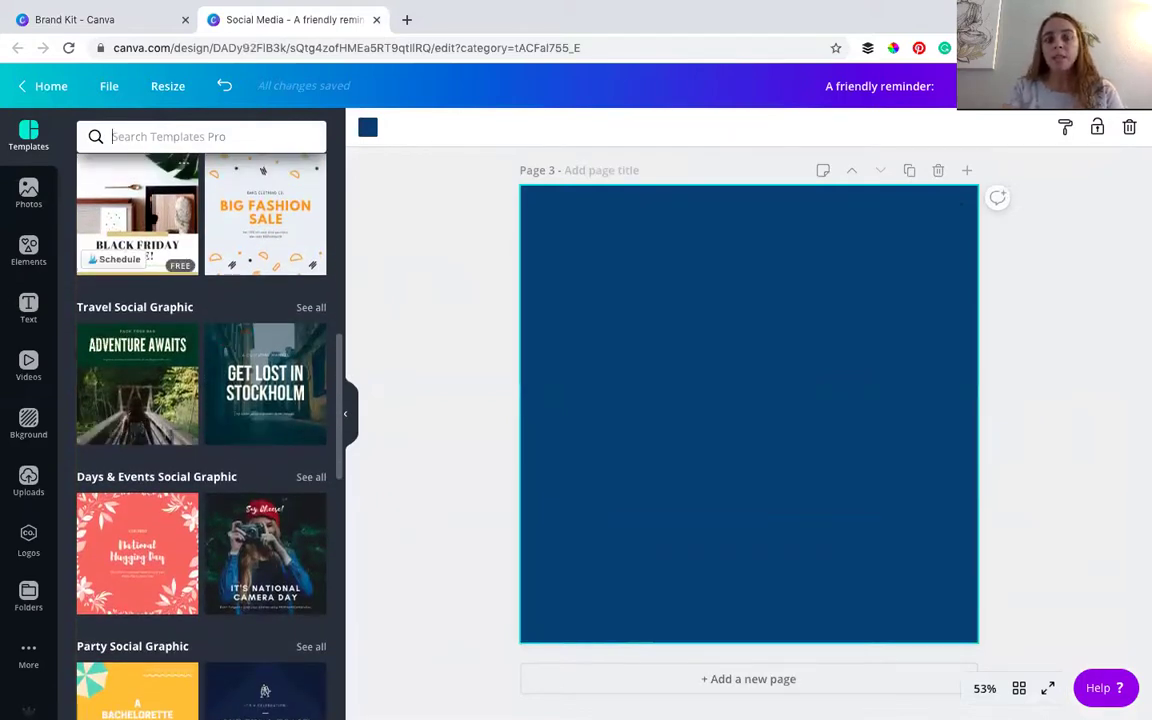
pyautogui.scroll(-3, 193, 431)
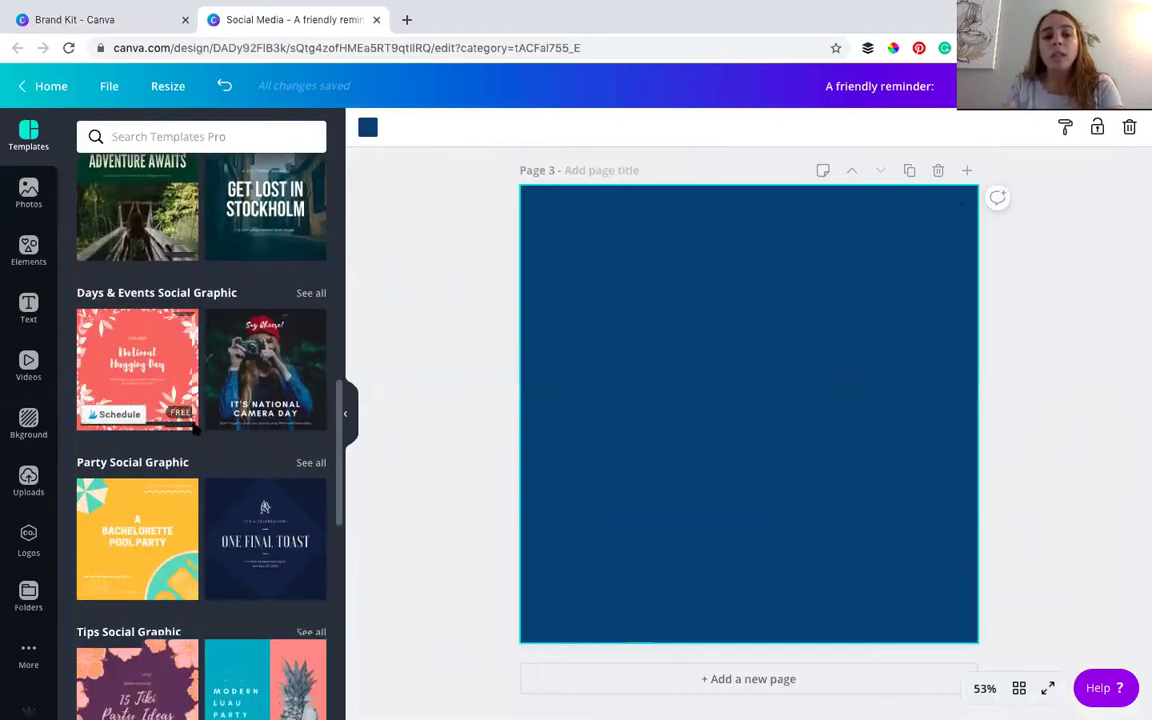
pyautogui.scroll(-5, 270, 375)
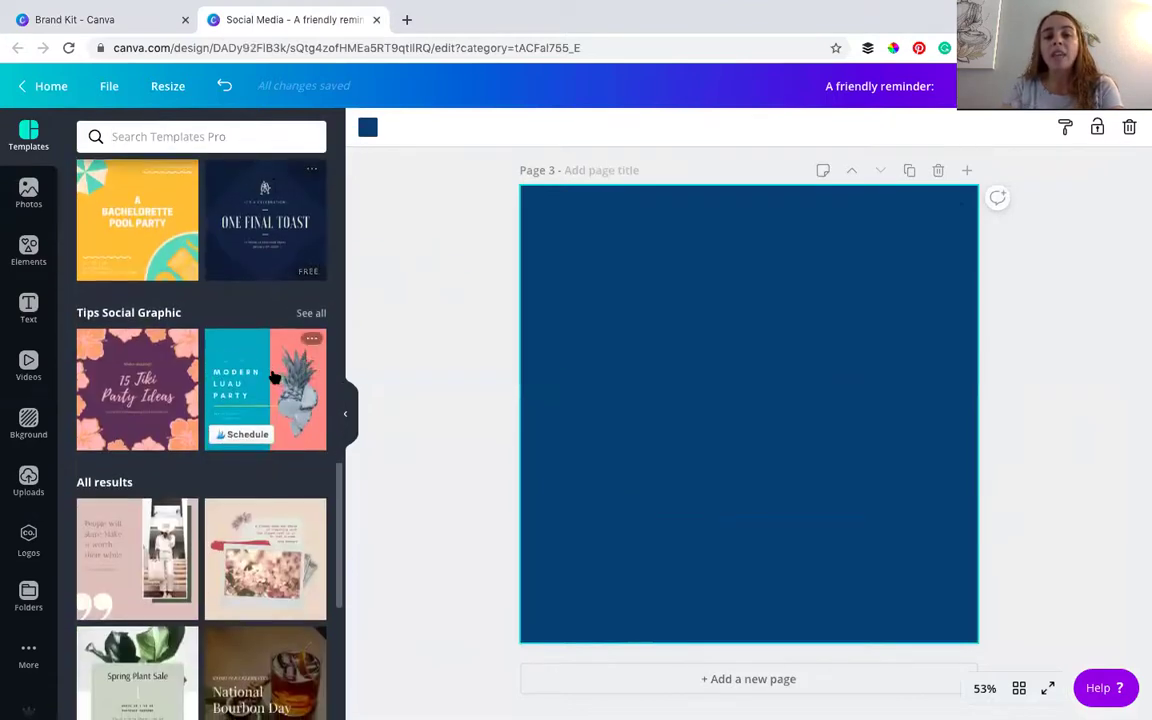
pyautogui.scroll(-1, 275, 380)
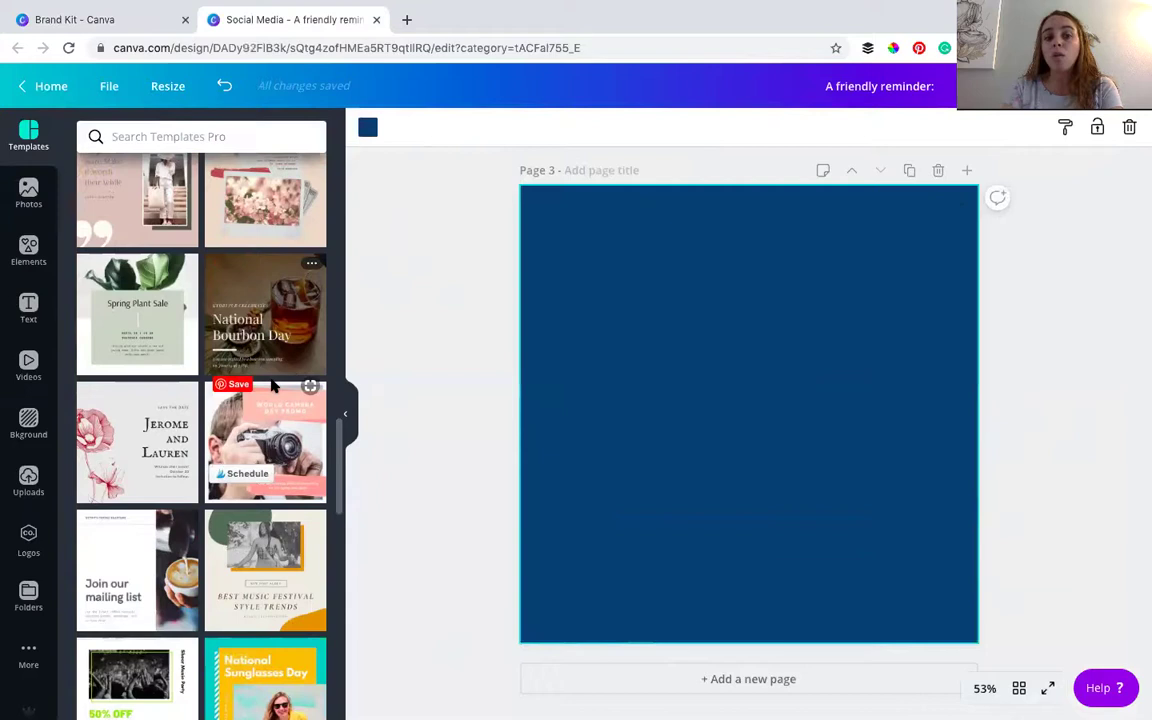
pyautogui.scroll(-2, 268, 450)
pyautogui.scroll(-1, 268, 451)
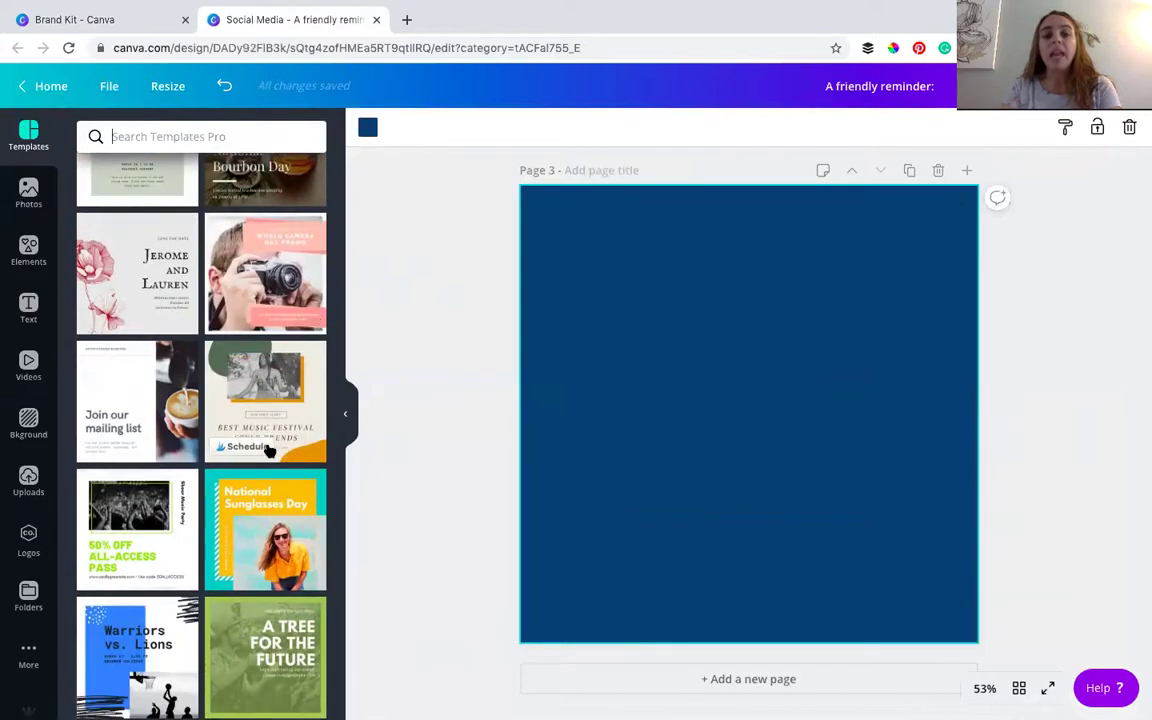
pyautogui.scroll(-3, 210, 535)
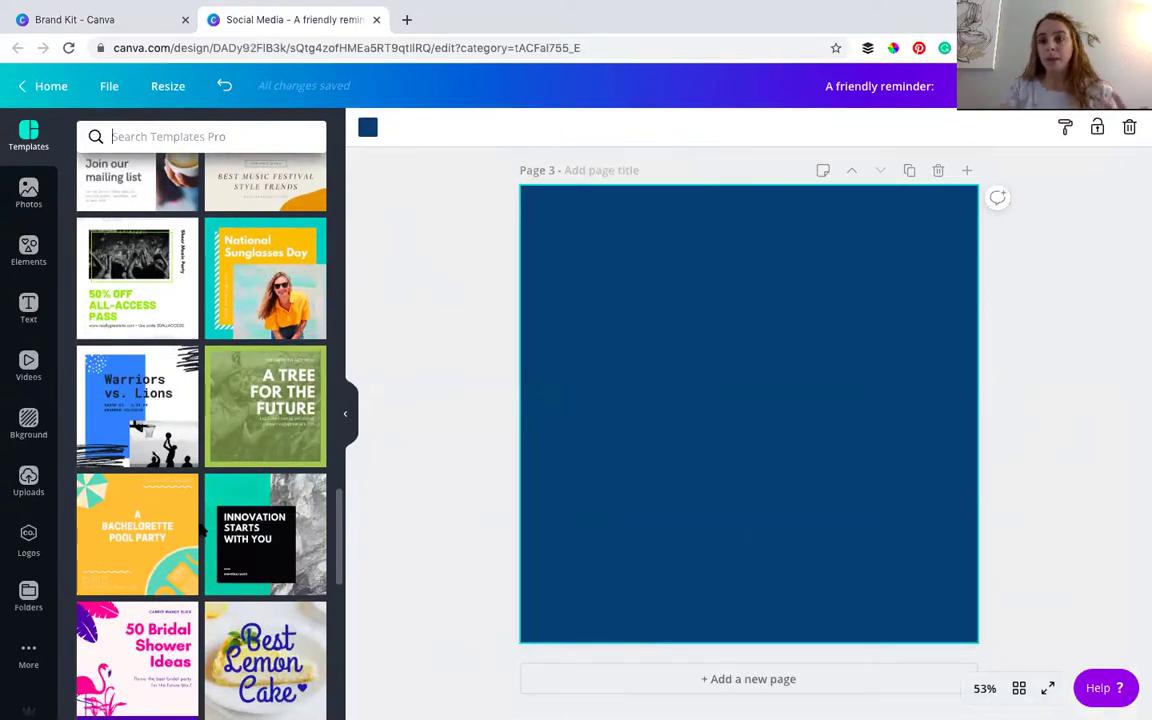
pyautogui.scroll(-3, 201, 532)
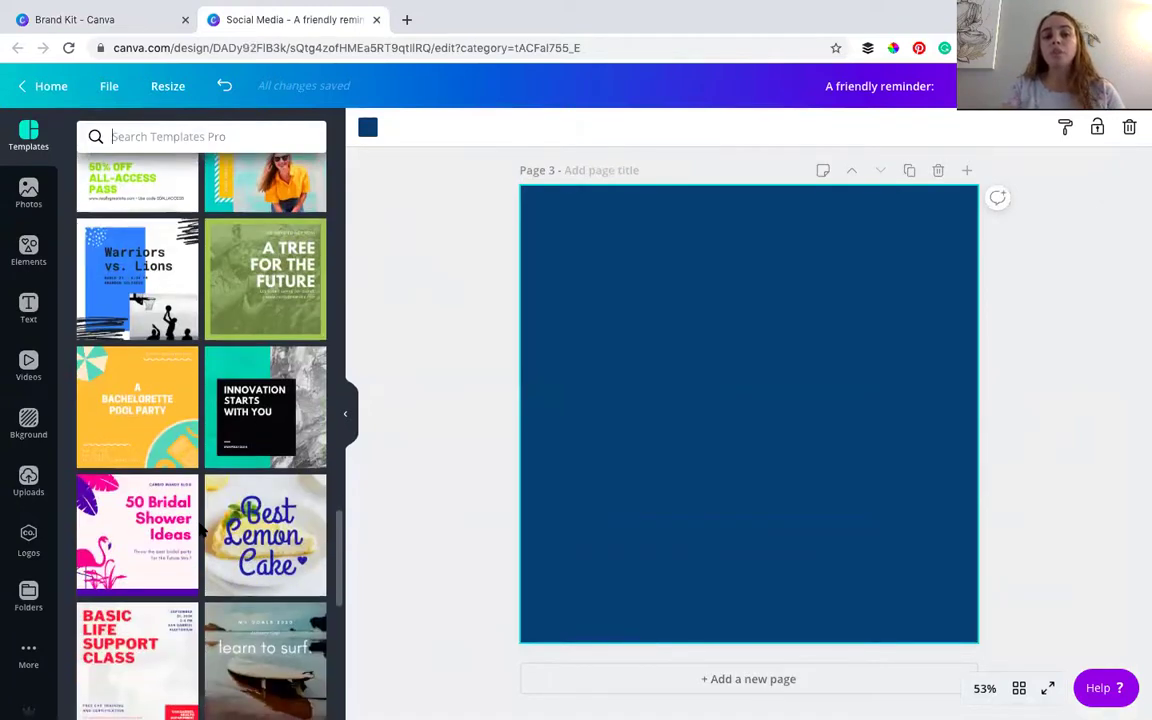
pyautogui.scroll(-2, 201, 527)
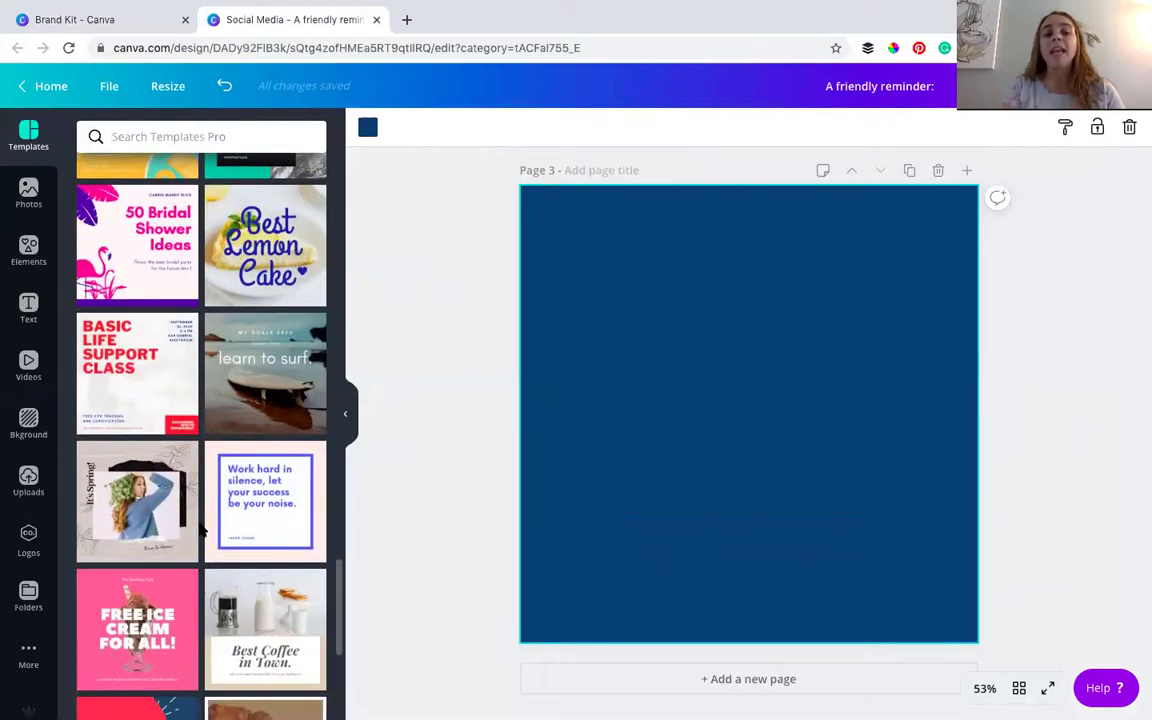
pyautogui.scroll(-3, 201, 532)
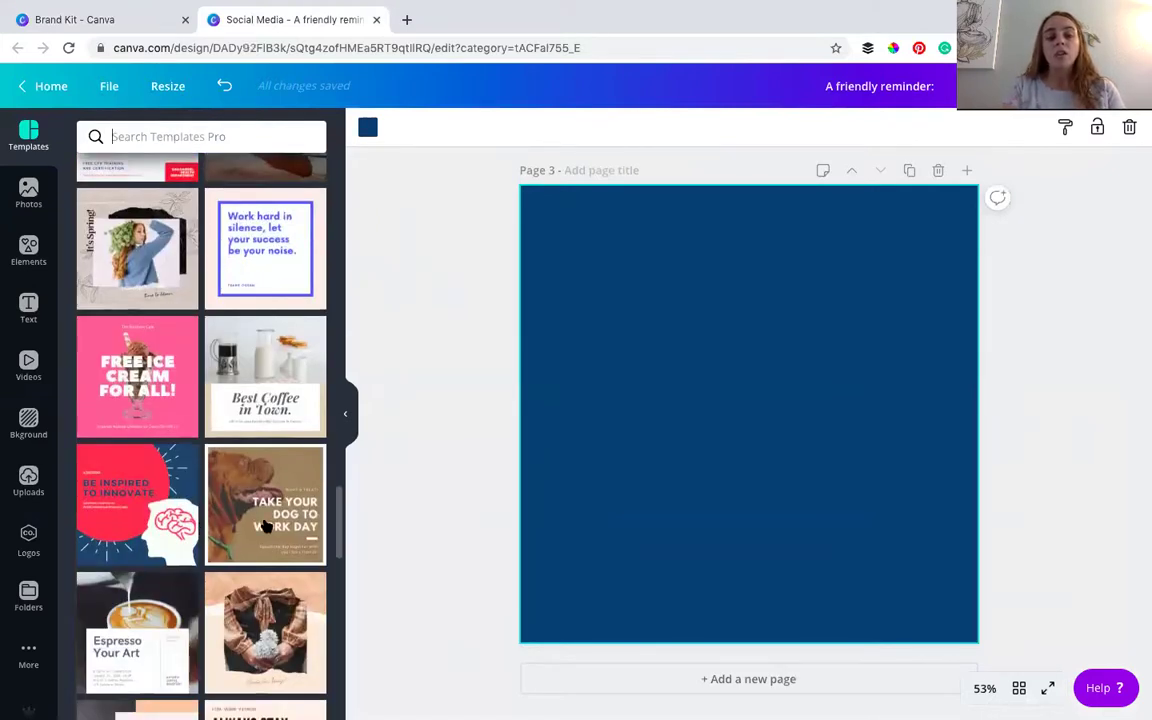
pyautogui.click(266, 527)
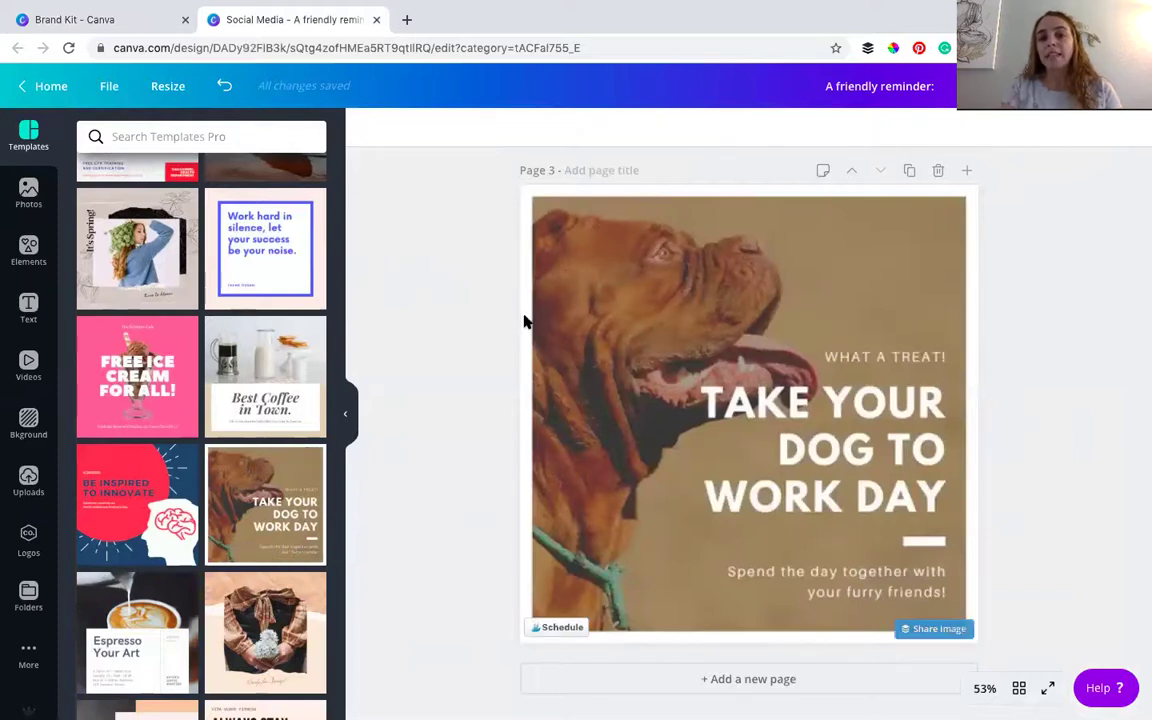
# Search the photos for "healthy" and replace page 3's dog picture with the blue bowl of salad on a wooden table.
pyautogui.click(656, 347)
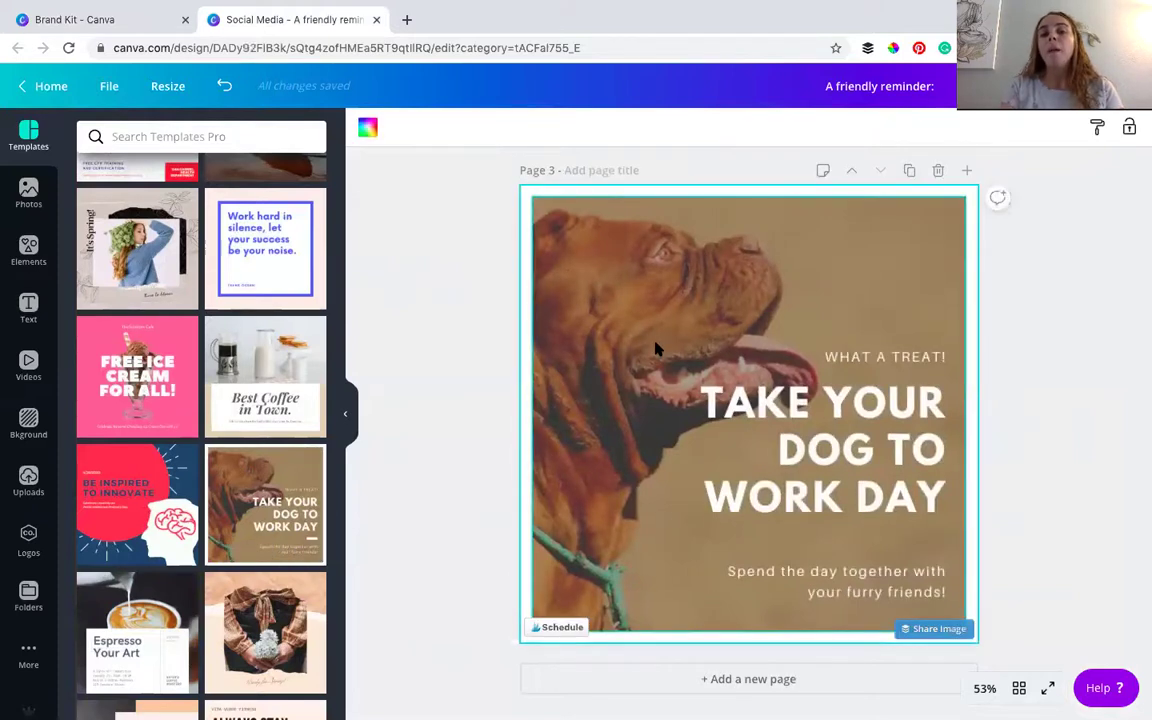
pyautogui.click(28, 192)
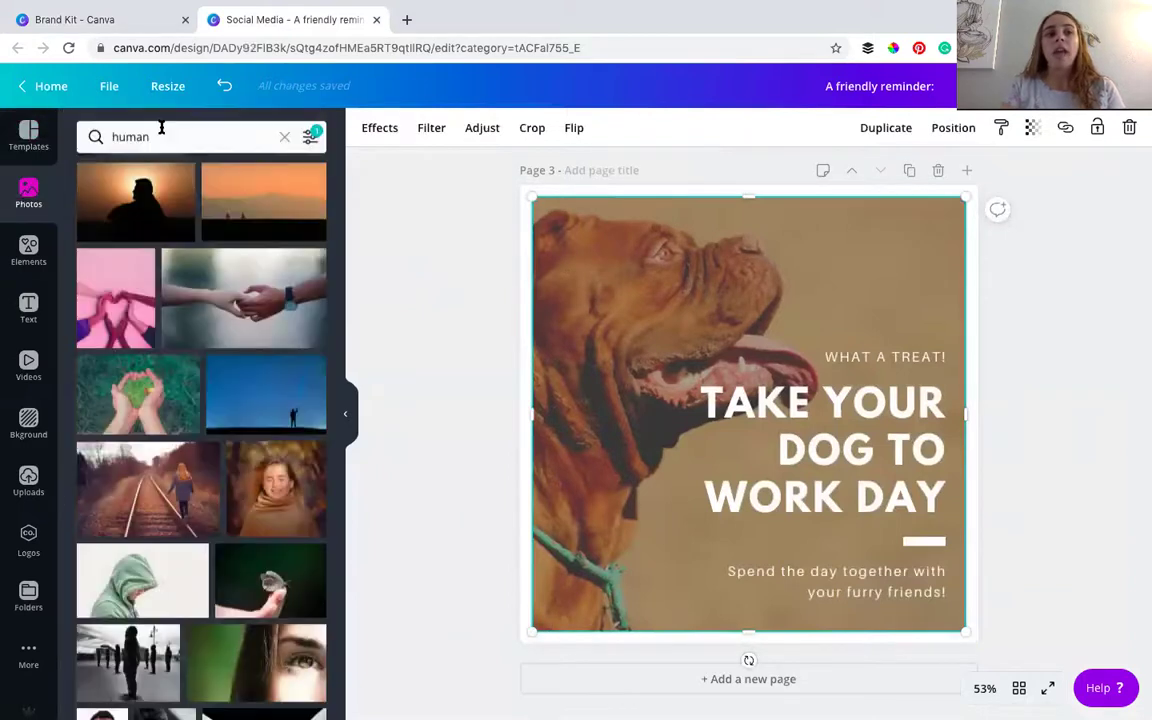
pyautogui.click(164, 137)
pyautogui.write('healthy')
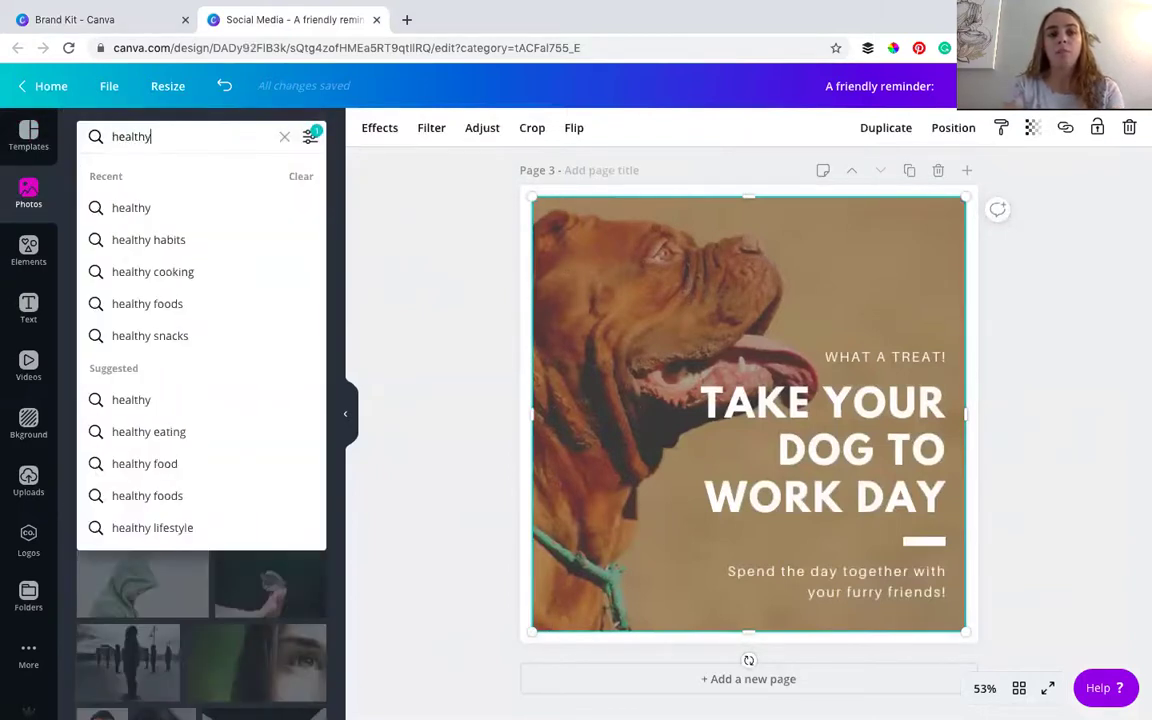
pyautogui.press('Return')
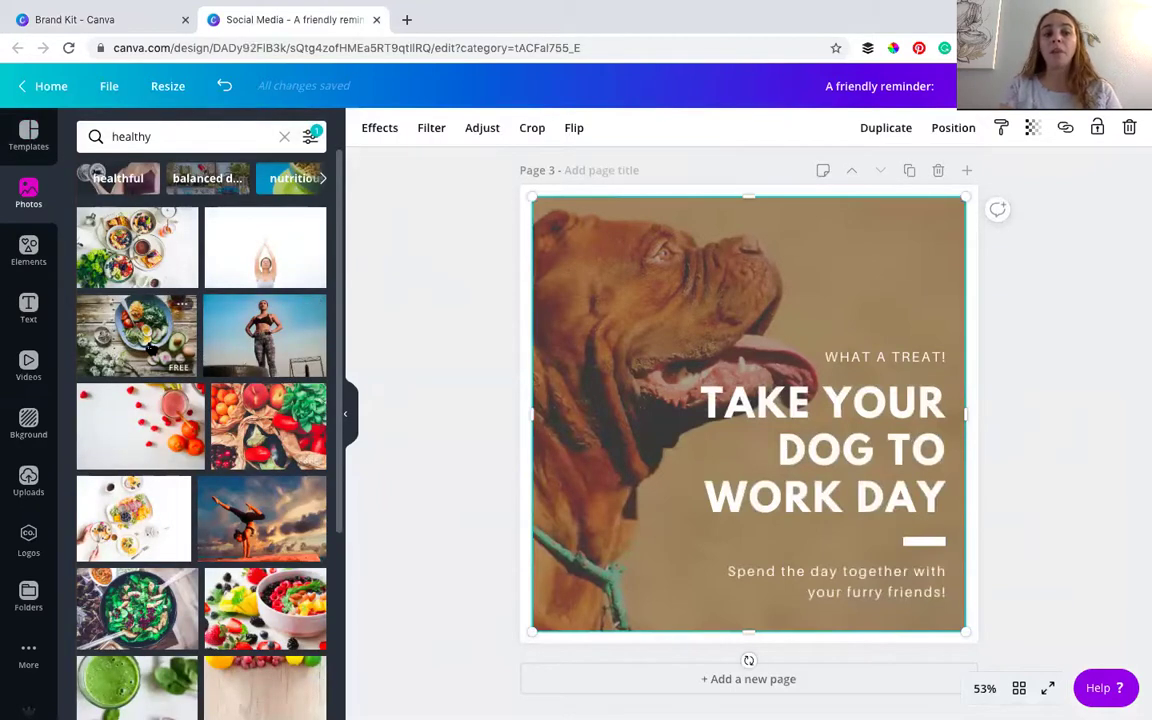
pyautogui.moveTo(160, 336); pyautogui.dragTo(529, 368)
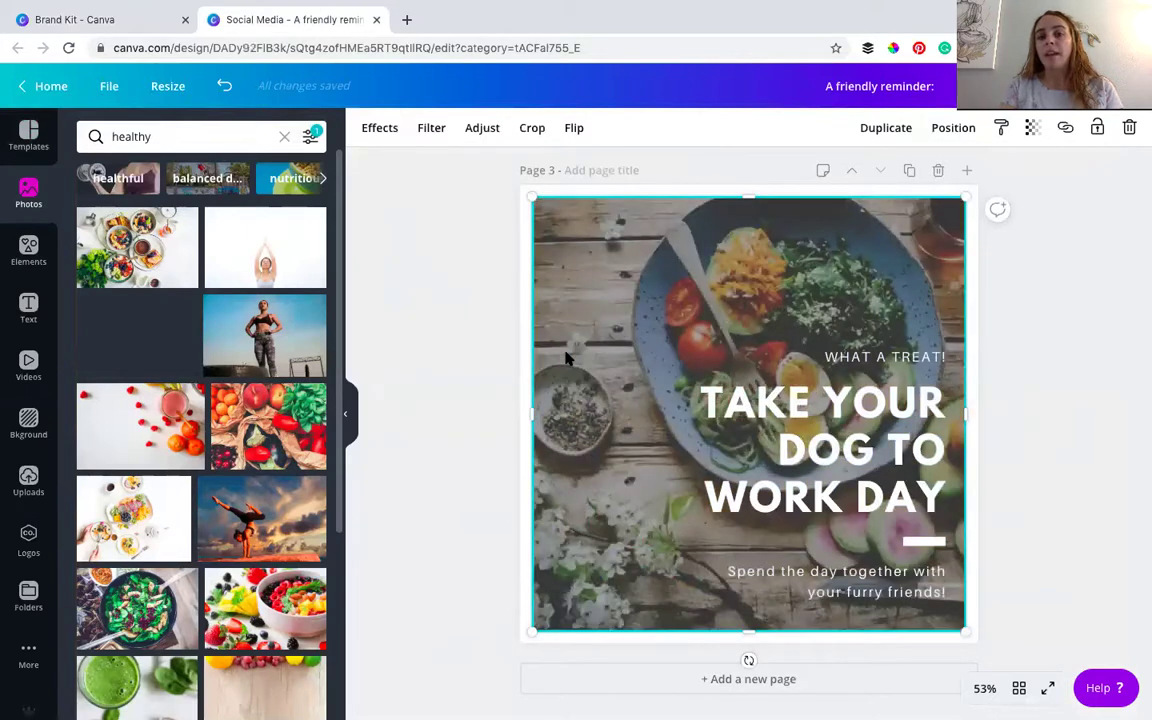
pyautogui.click(1111, 368)
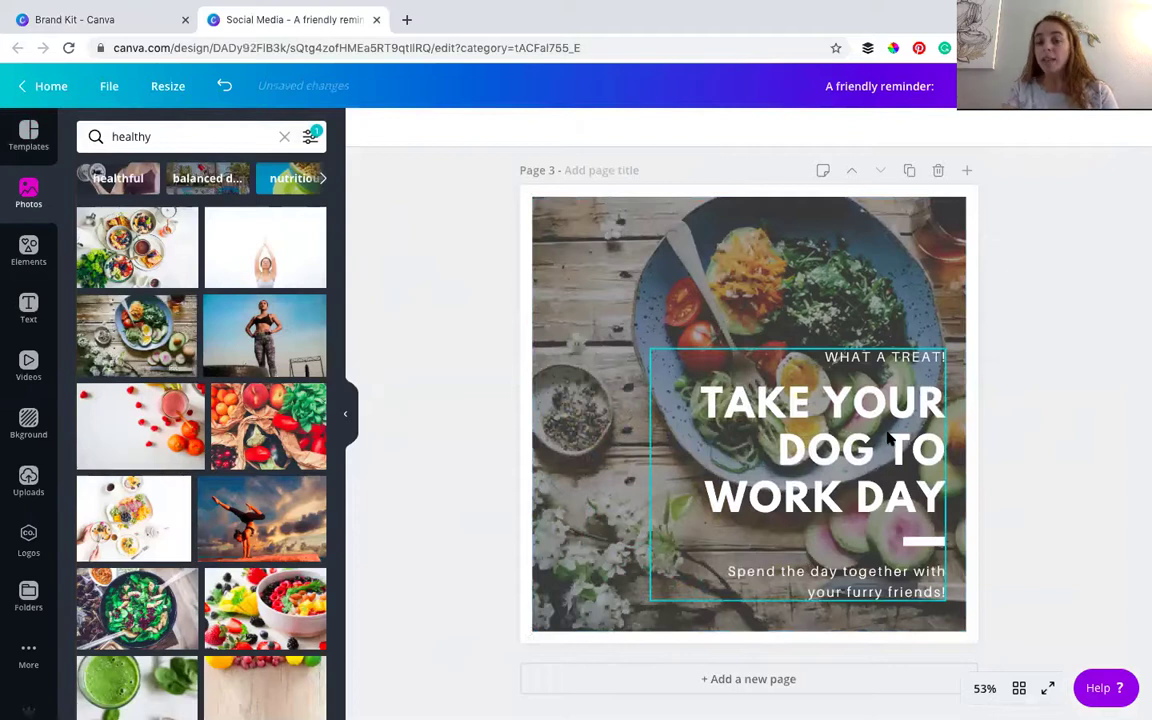
# Change page 3's background border to the light beige of the SocialSpeak palette.
pyautogui.click(969, 329)
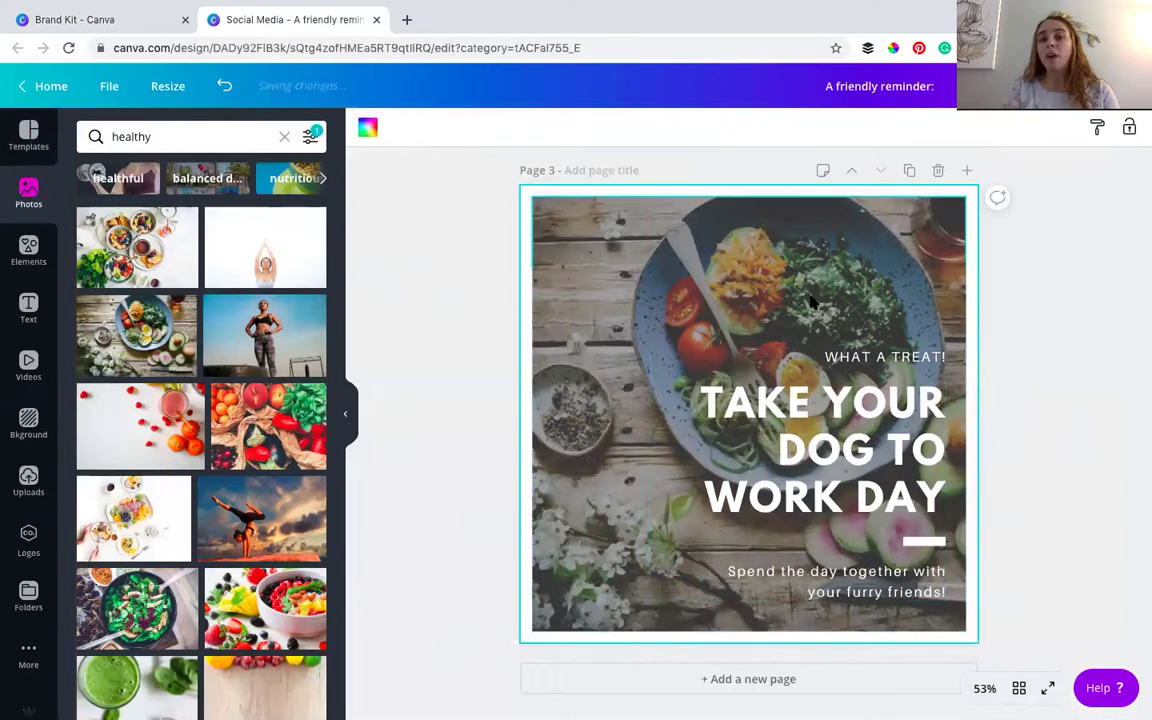
pyautogui.click(369, 129)
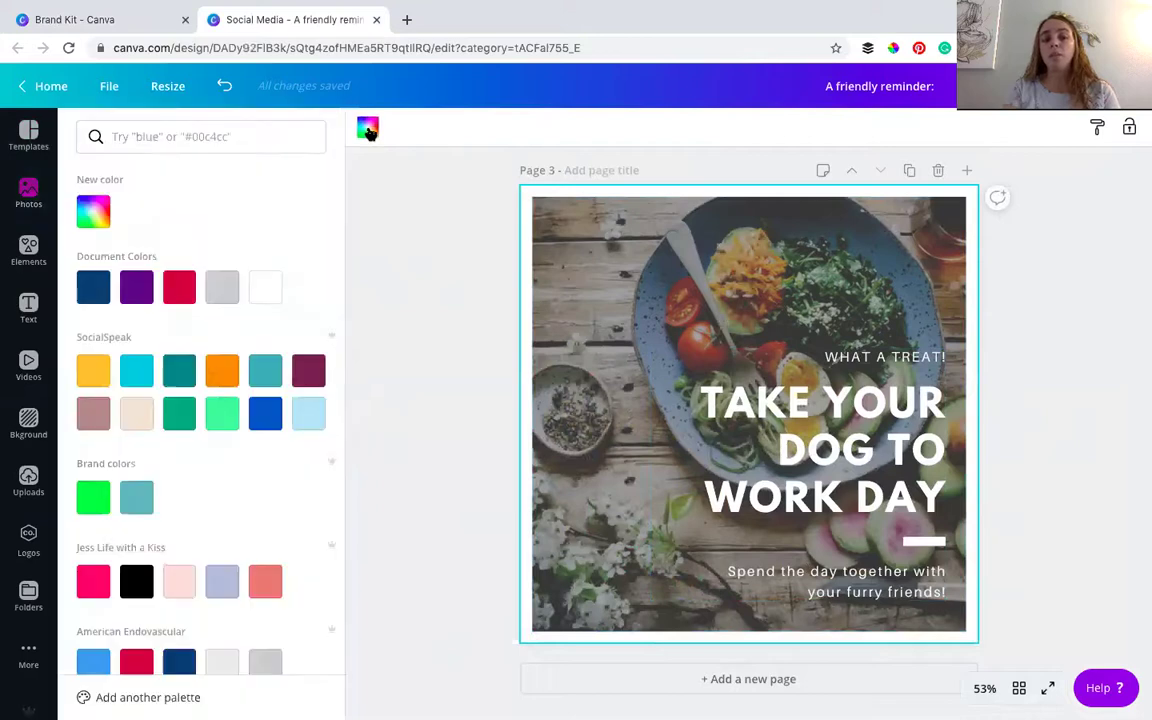
pyautogui.click(140, 416)
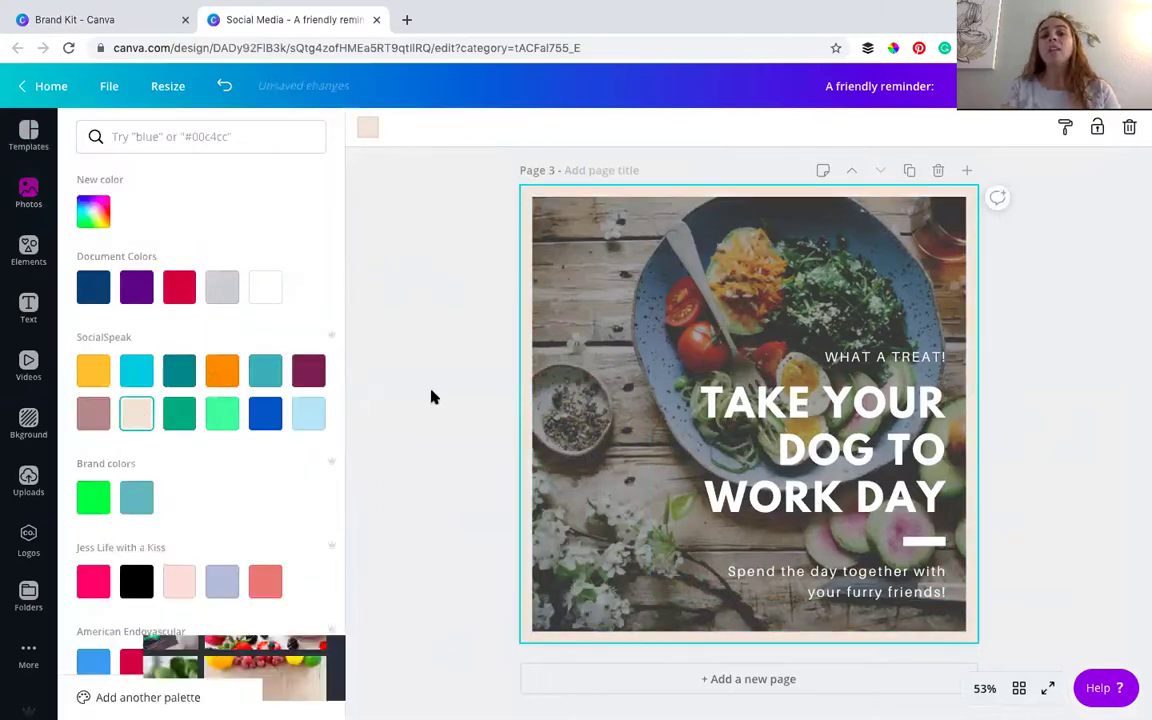
pyautogui.click(432, 396)
# Look back over pages 1 and 2 of the design.
pyautogui.scroll(10, 432, 396)
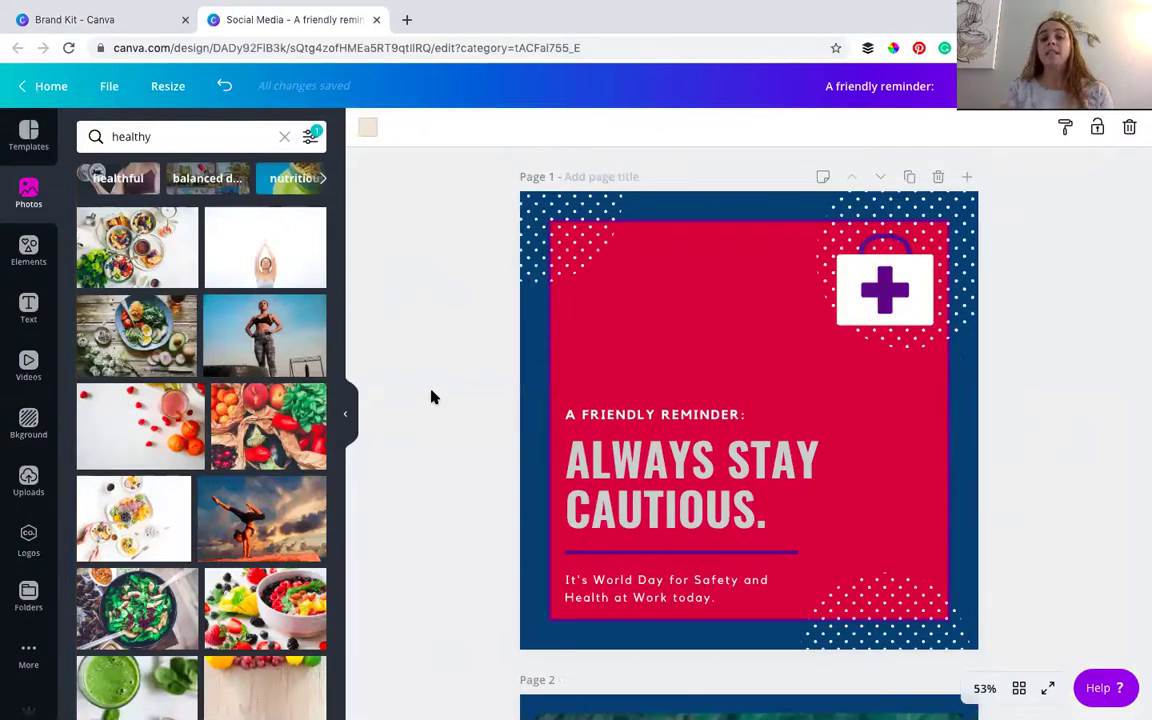
pyautogui.scroll(-1, 432, 396)
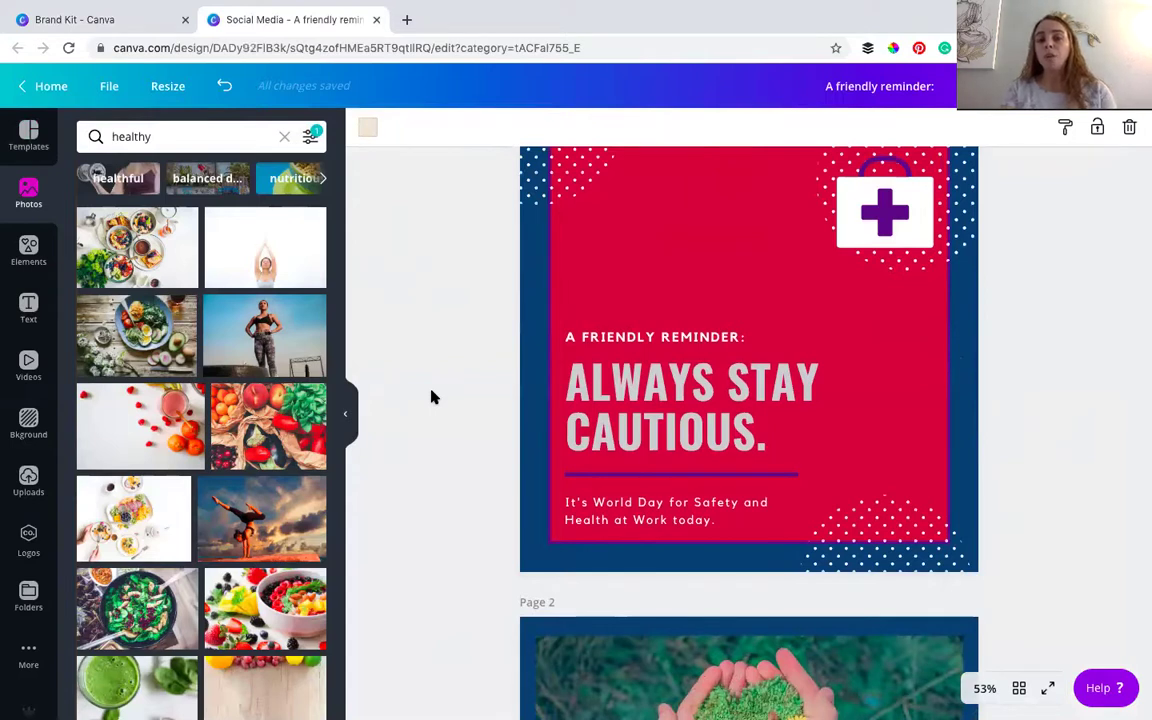
pyautogui.scroll(-2, 432, 396)
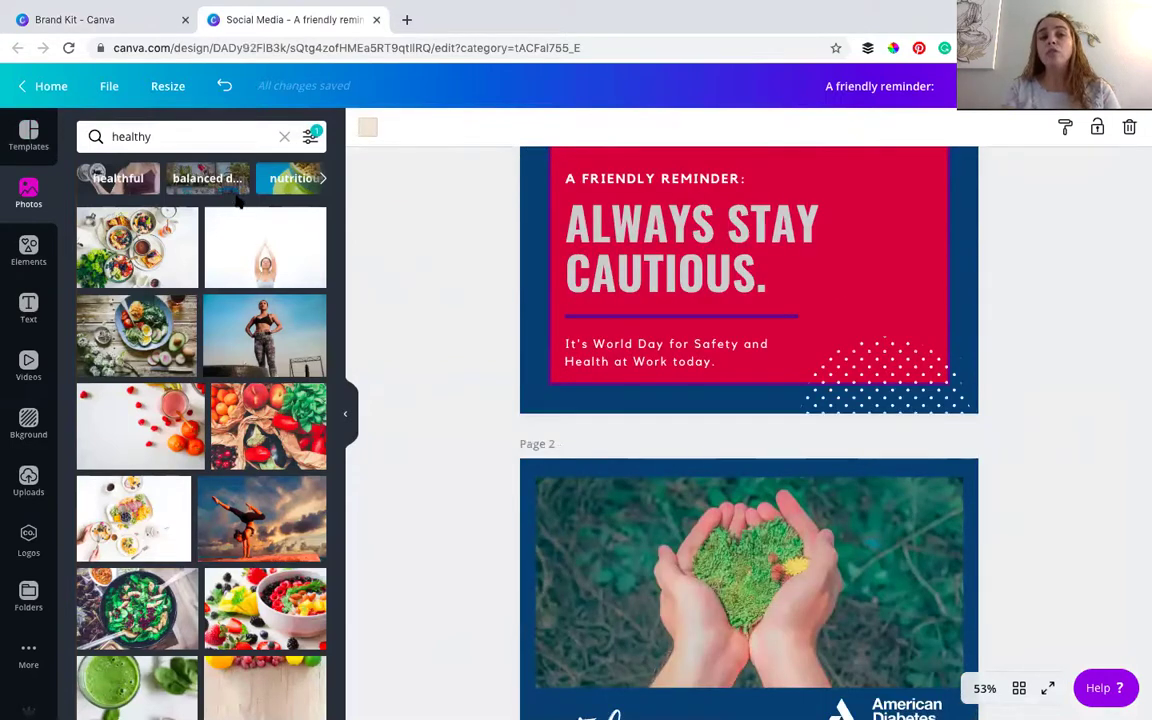
# Switch to the Brand Kit browser tab, open and refresh the list of all designs, and show the options for "A friendly reminder:".
pyautogui.click(120, 20)
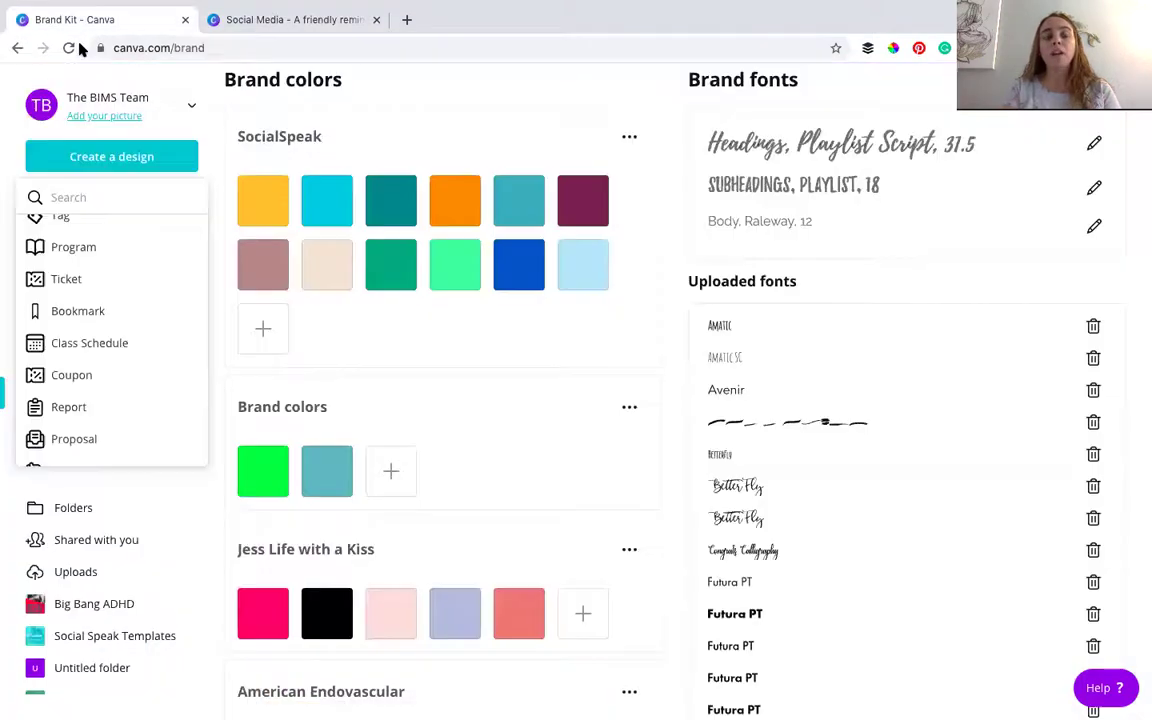
pyautogui.click(64, 199)
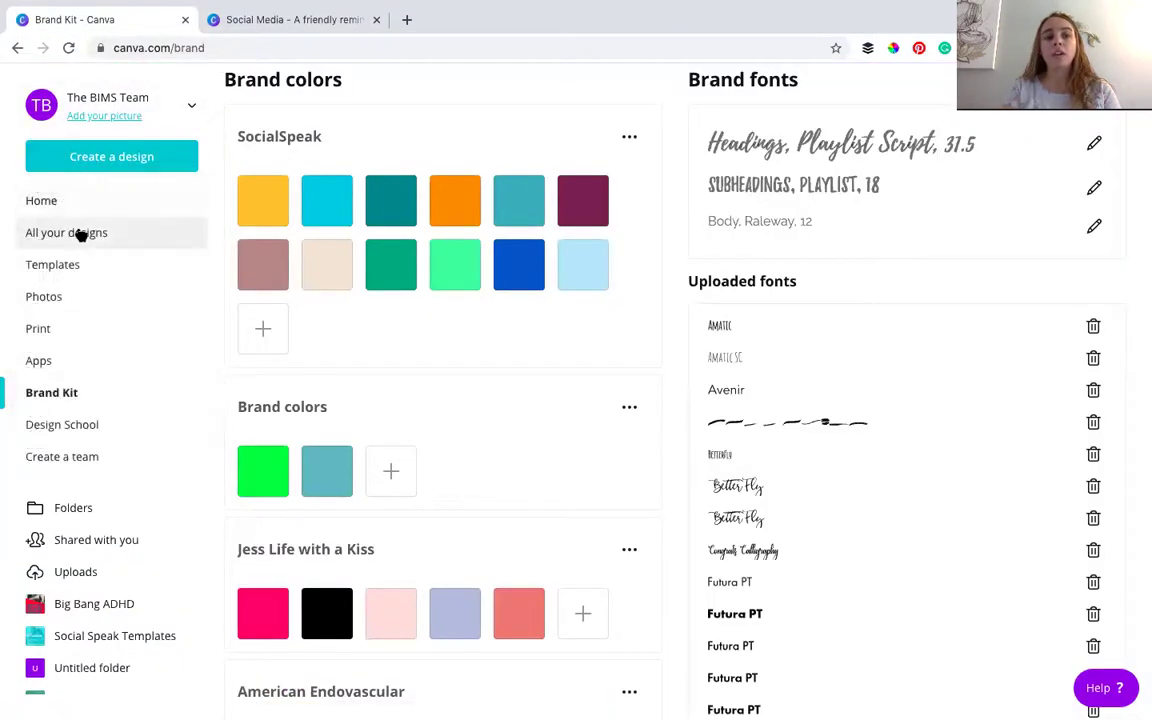
pyautogui.click(77, 235)
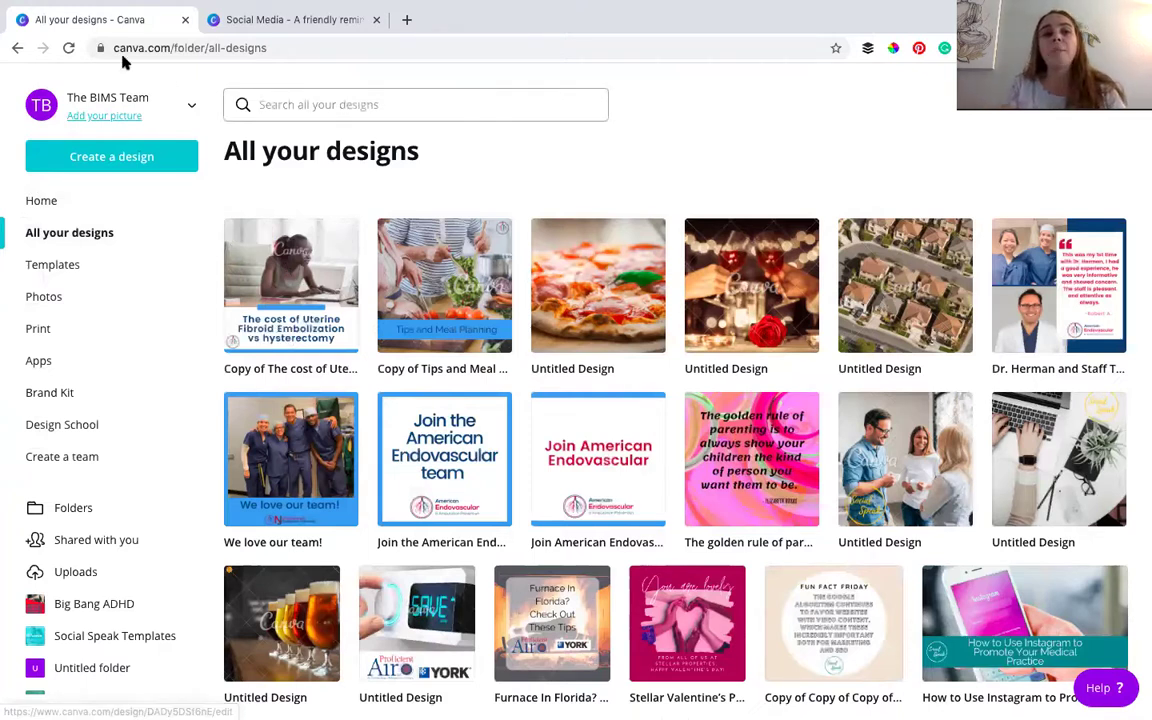
pyautogui.click(70, 49)
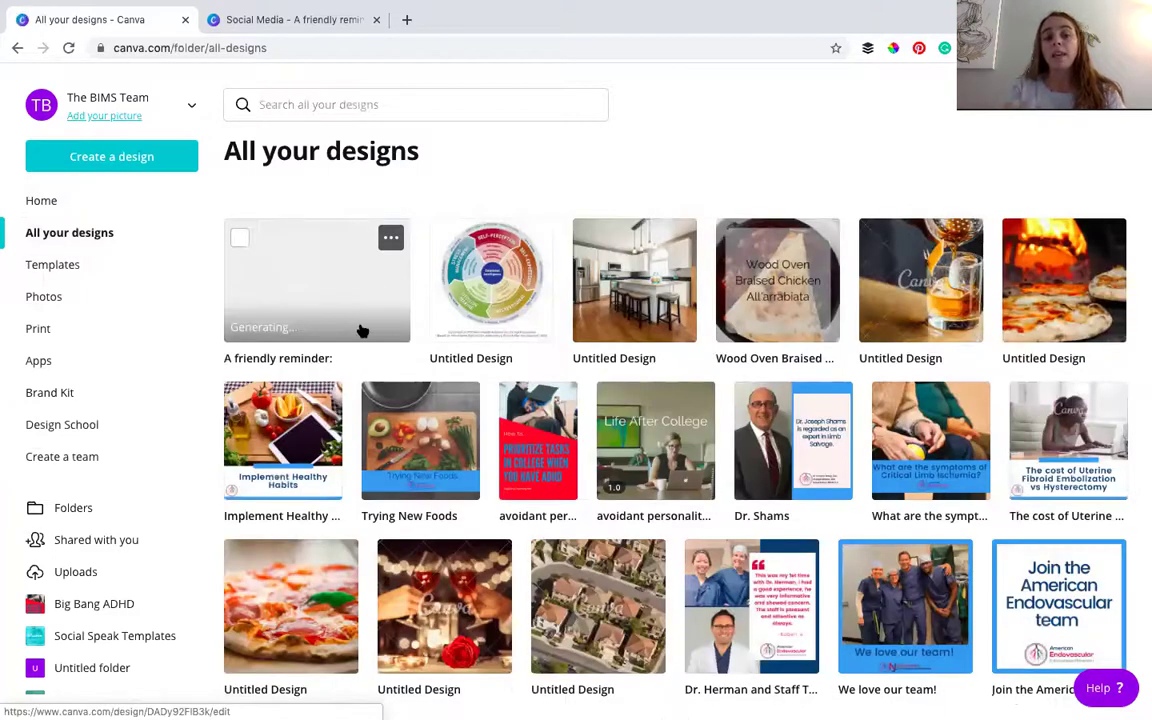
pyautogui.click(392, 241)
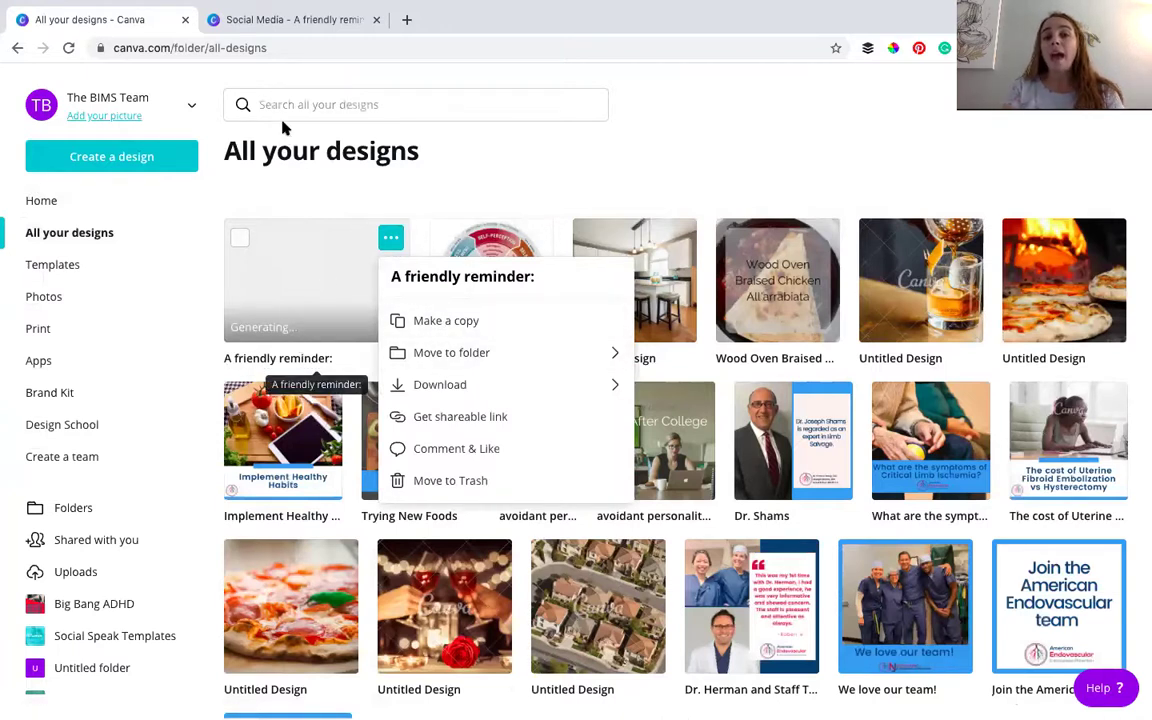
# Return to the social media design and review its pages from page 1 down to page 3.
pyautogui.click(291, 20)
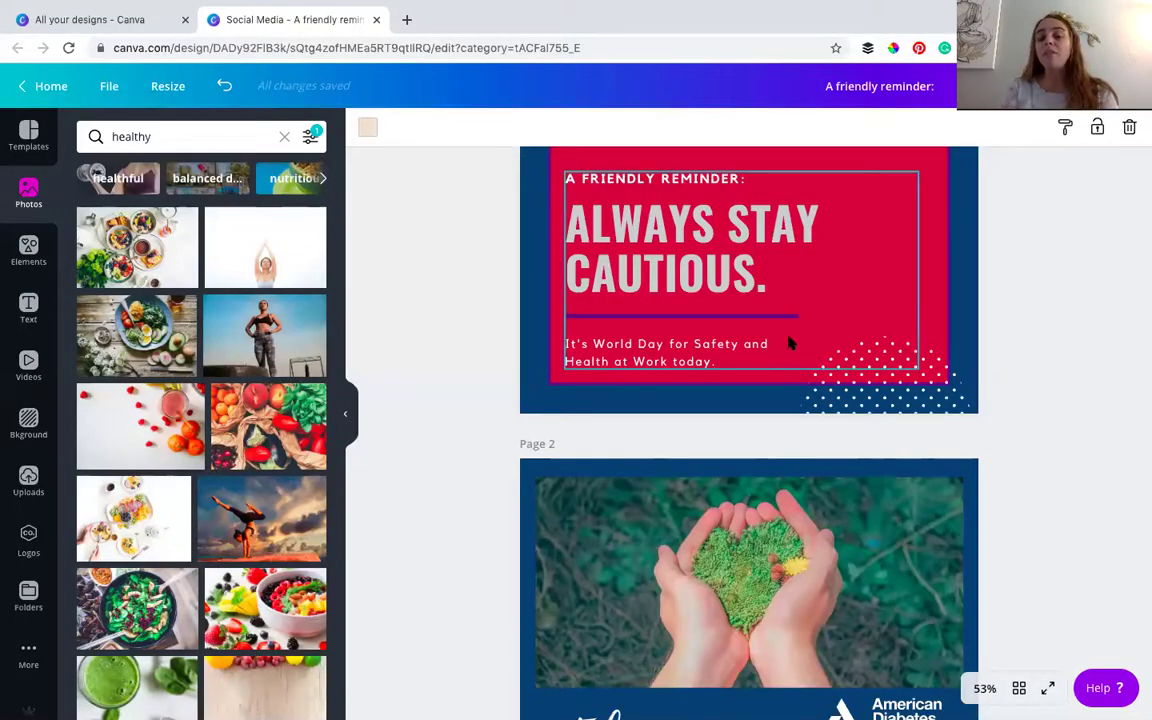
pyautogui.scroll(3, 789, 342)
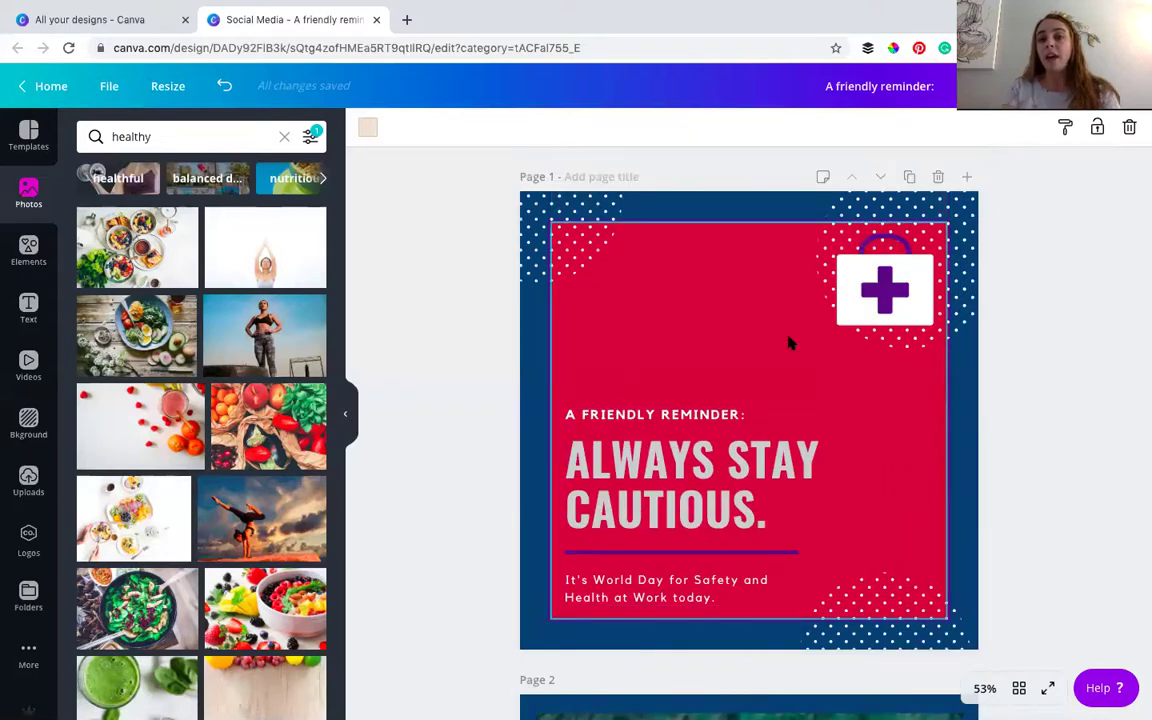
pyautogui.scroll(-10, 787, 339)
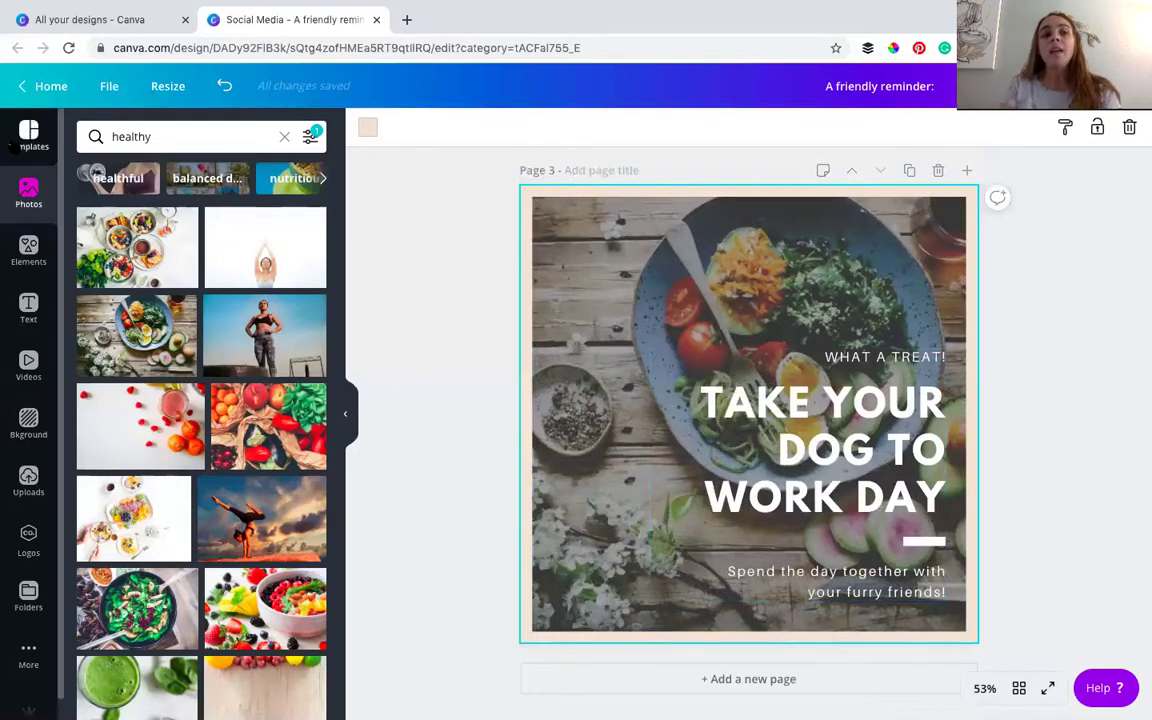
# Browse the general social media templates for further design ideas.
pyautogui.click(28, 135)
pyautogui.scroll(-3, 198, 328)
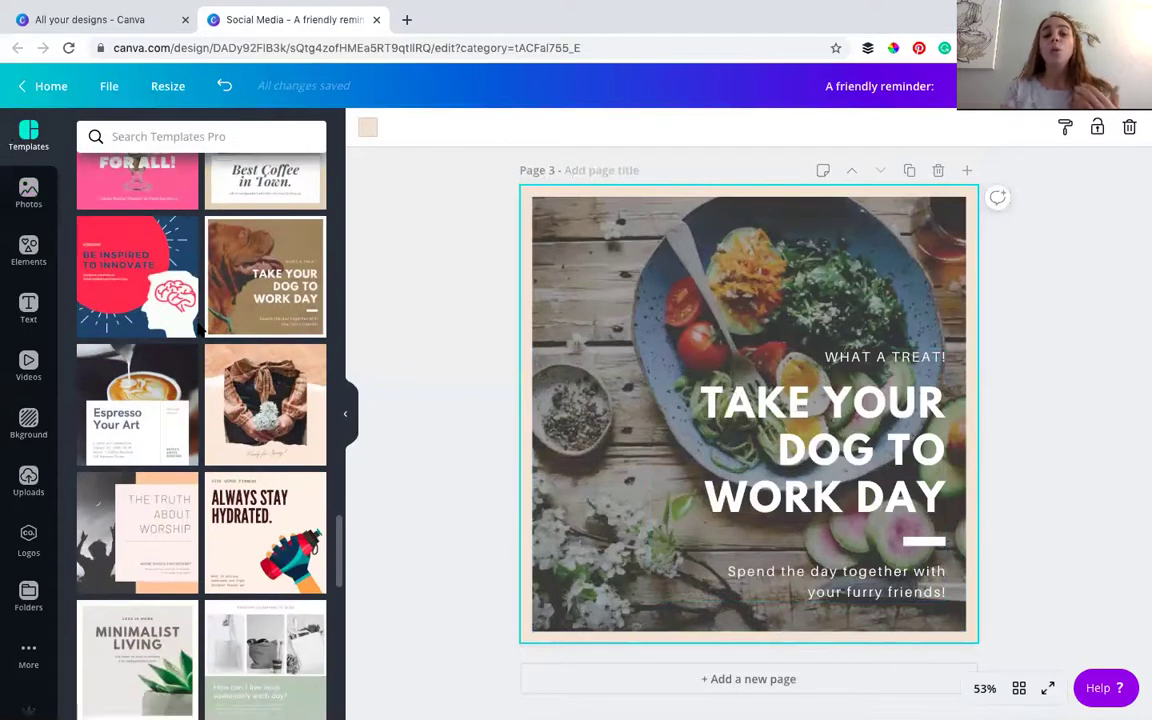
pyautogui.scroll(-3, 198, 328)
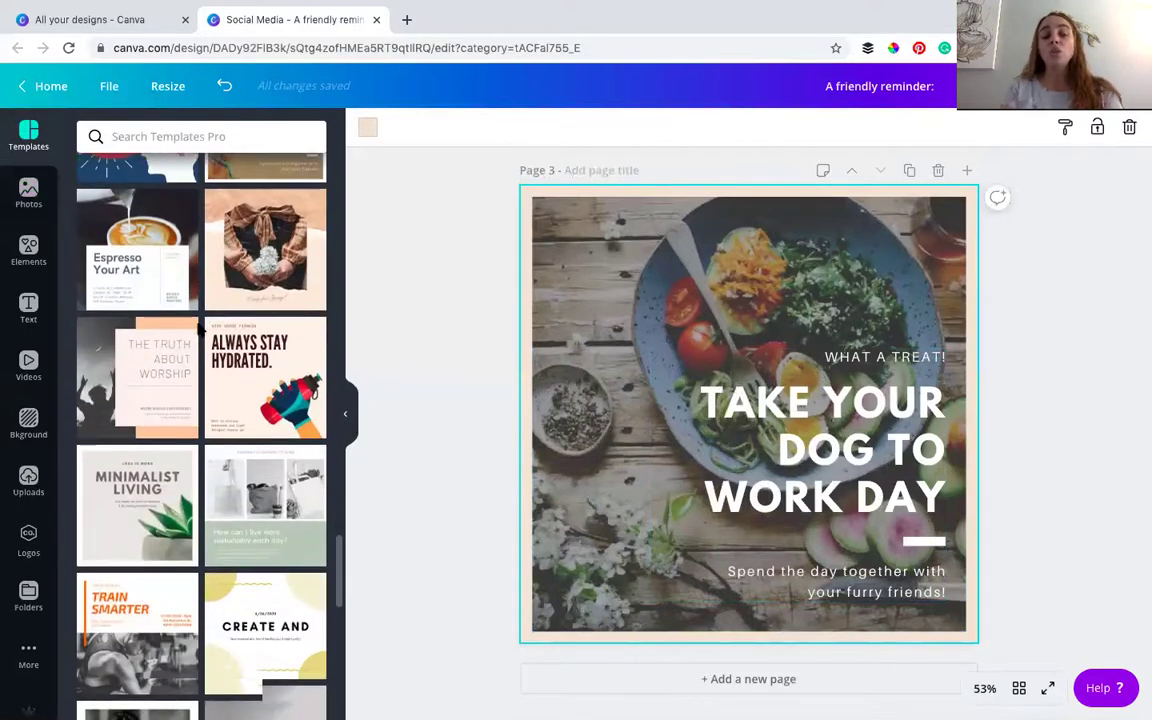
pyautogui.scroll(-4, 198, 328)
pyautogui.scroll(-3, 199, 345)
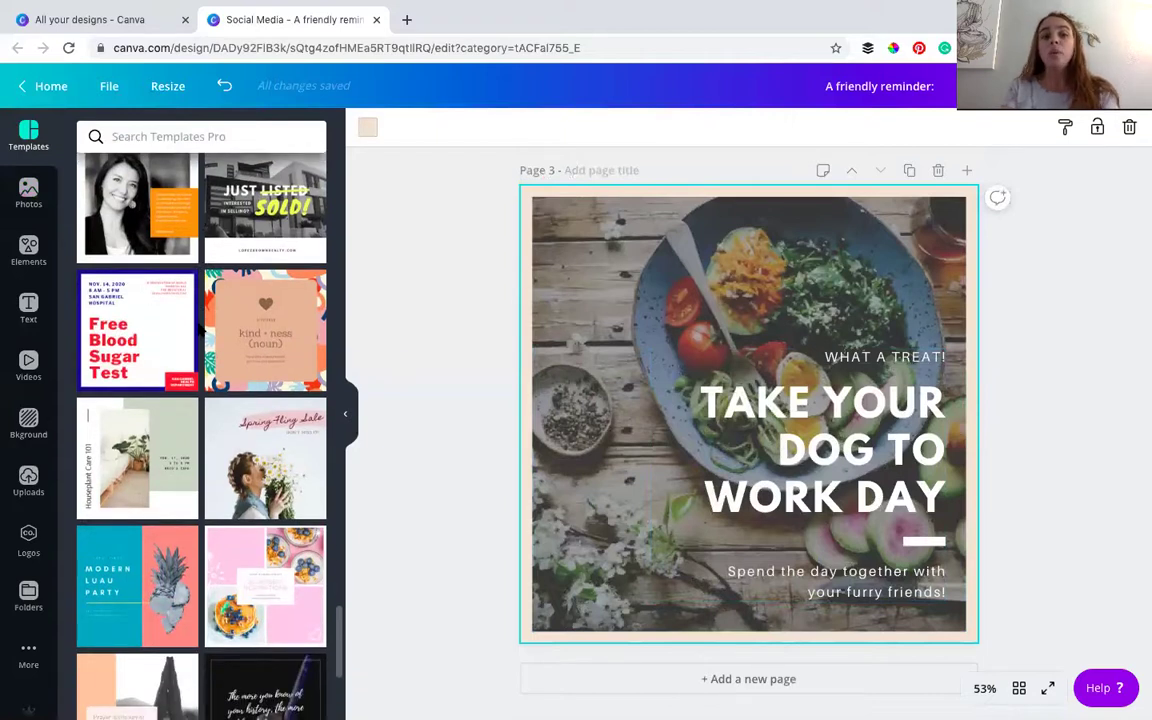
# Replace the page 3 design with the red "Valentine Countdown 30% off" template from the social media templates.
pyautogui.scroll(-6, 199, 337)
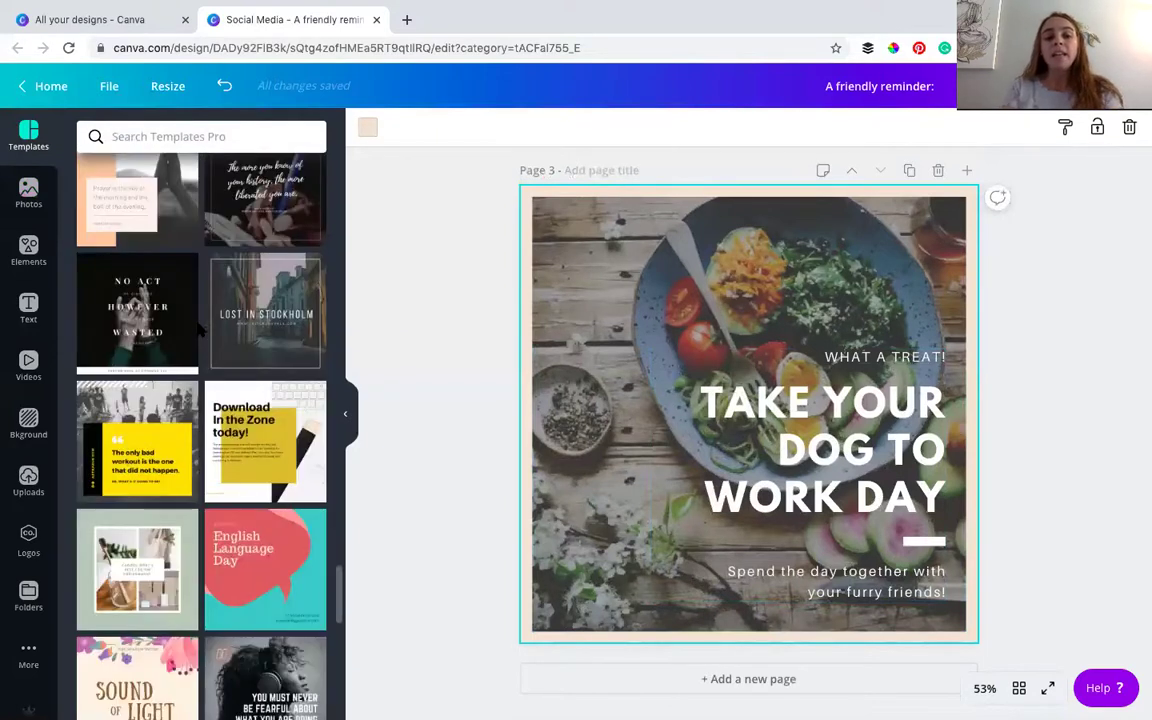
pyautogui.scroll(-1, 196, 458)
pyautogui.moveTo(241, 423)
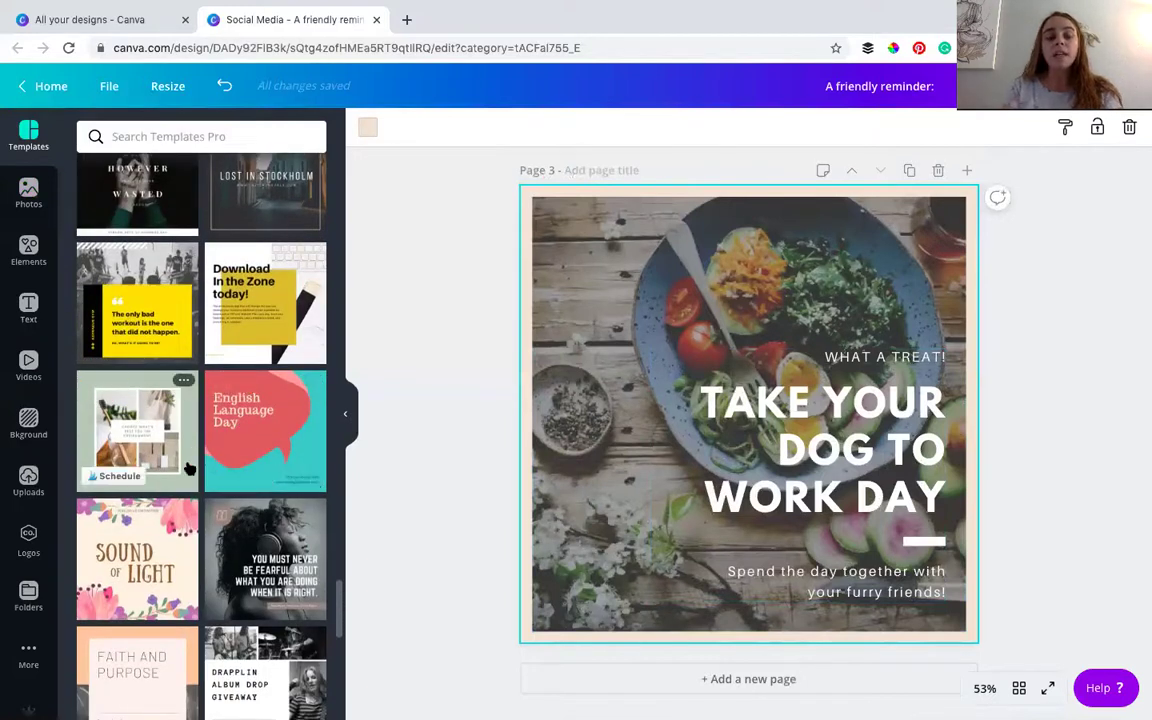
pyautogui.scroll(-3, 172, 422)
pyautogui.scroll(-3, 188, 467)
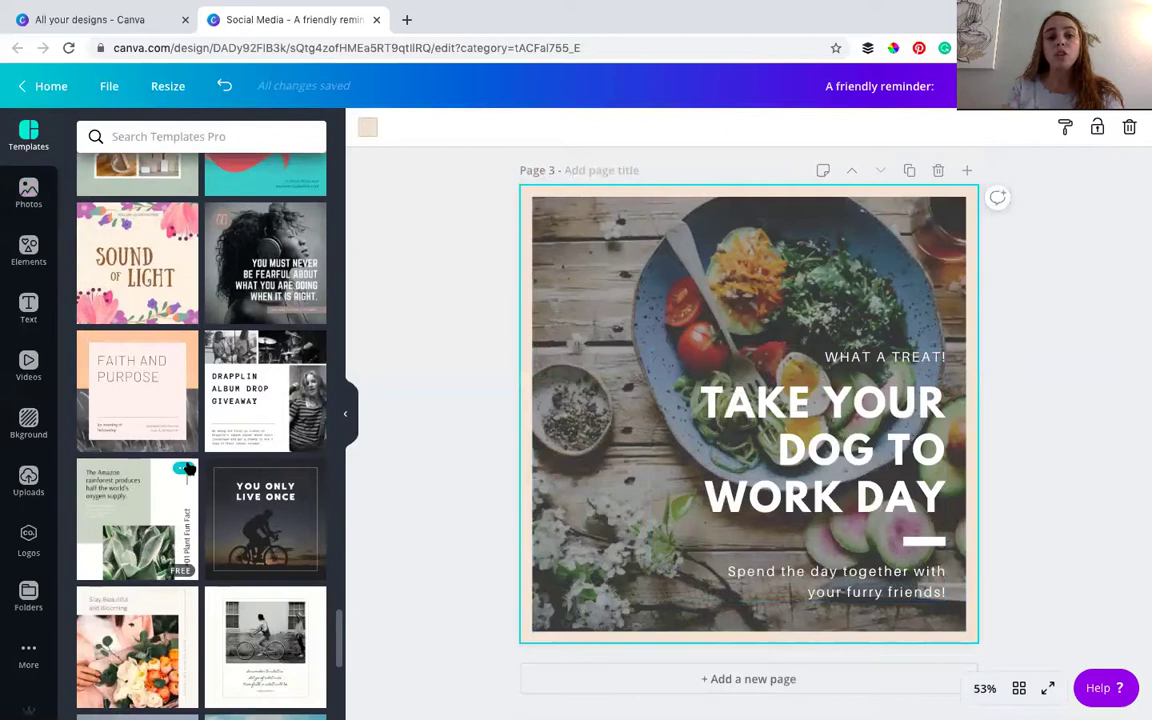
pyautogui.moveTo(244, 392)
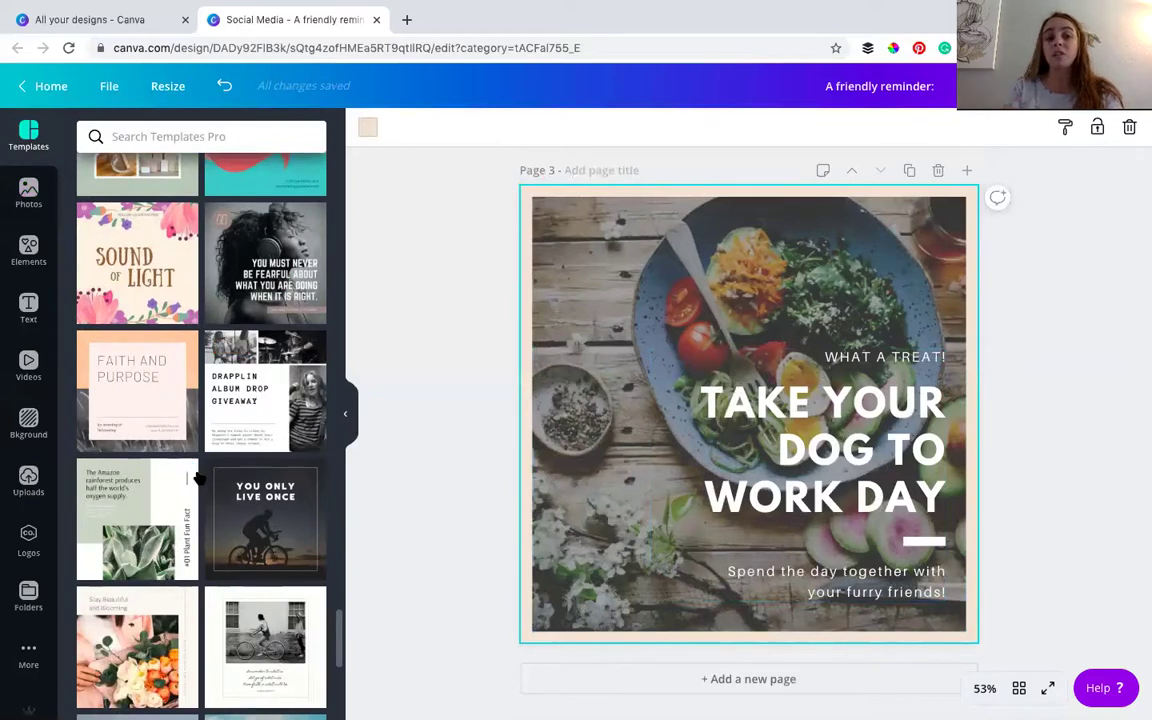
pyautogui.scroll(-3, 190, 478)
pyautogui.scroll(-3, 199, 478)
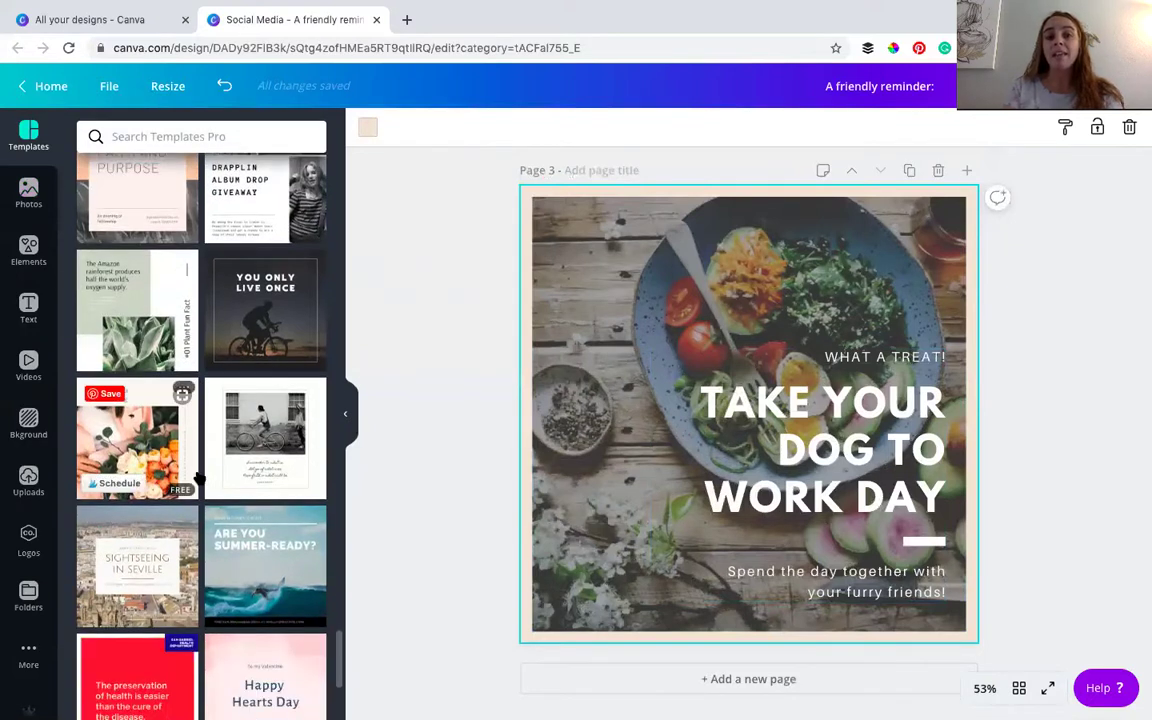
pyautogui.scroll(-8, 199, 478)
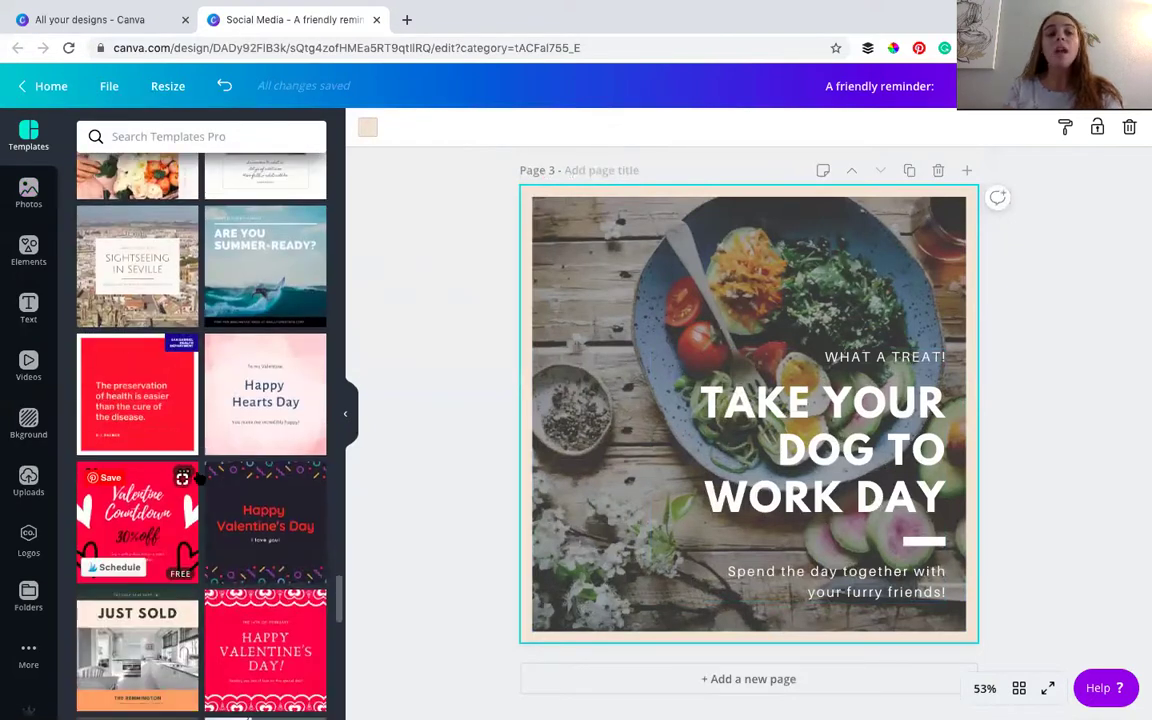
pyautogui.scroll(-7, 199, 478)
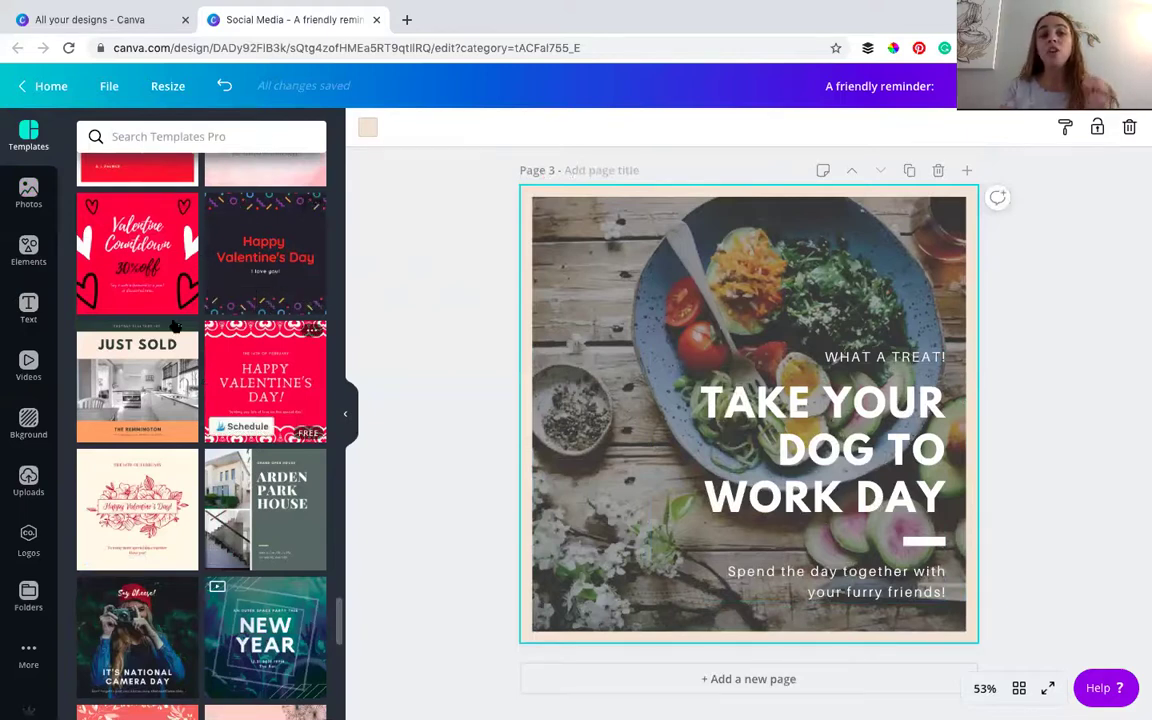
pyautogui.click(125, 277)
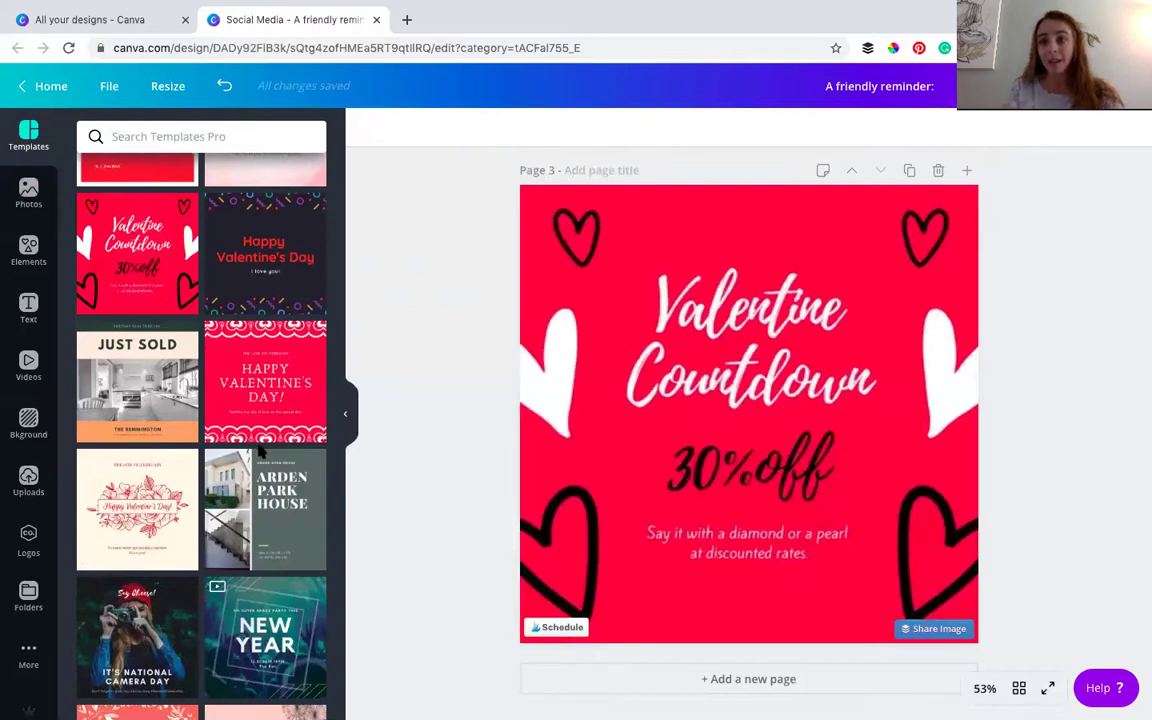
# Browse more of the seasonal, holiday and event templates following the Valentine designs.
pyautogui.scroll(-1, 260, 452)
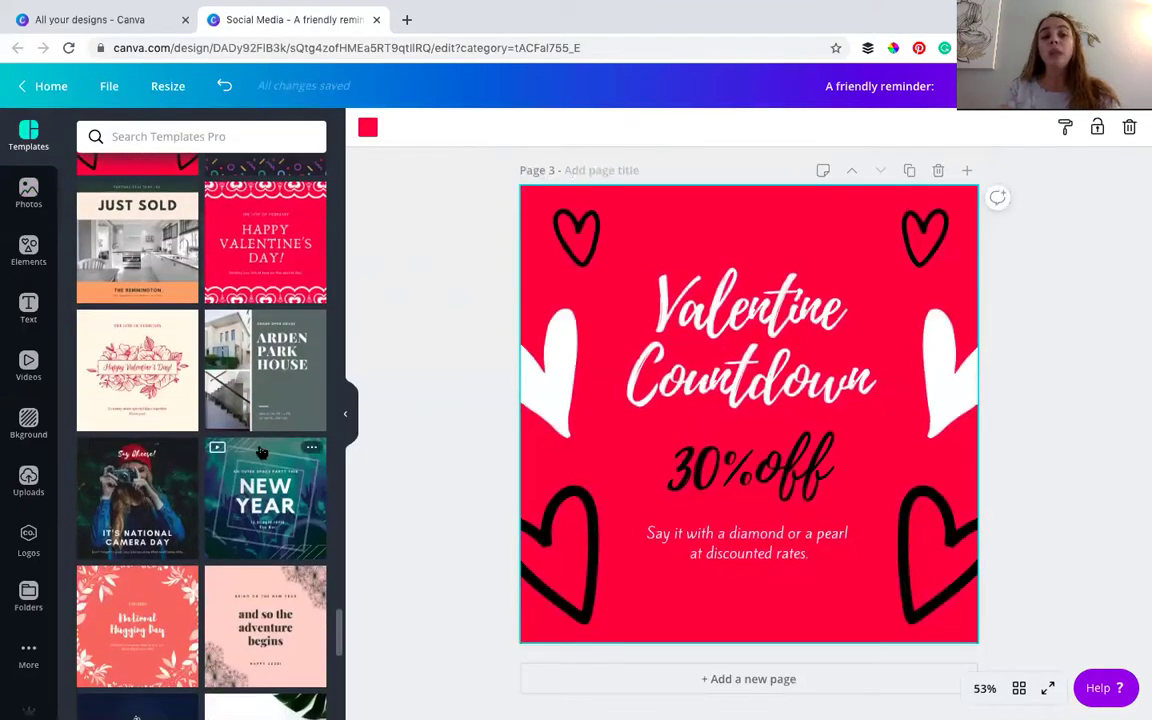
pyautogui.scroll(-1, 260, 452)
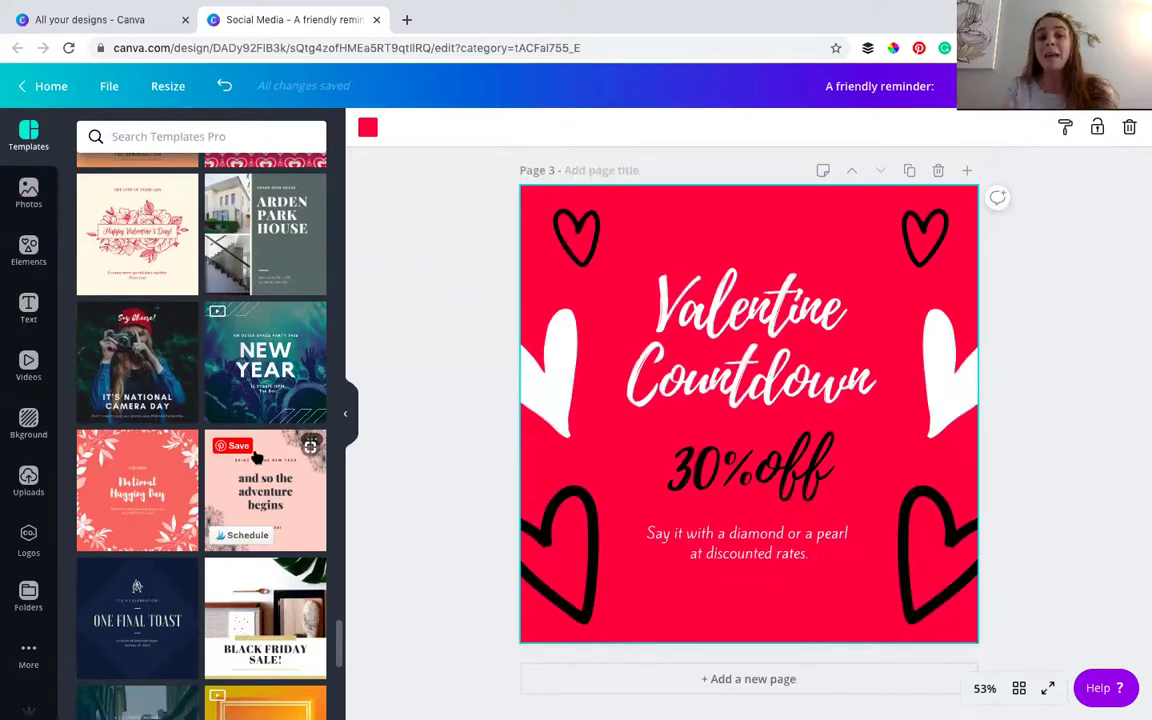
pyautogui.scroll(-3, 265, 480)
pyautogui.scroll(-1, 268, 508)
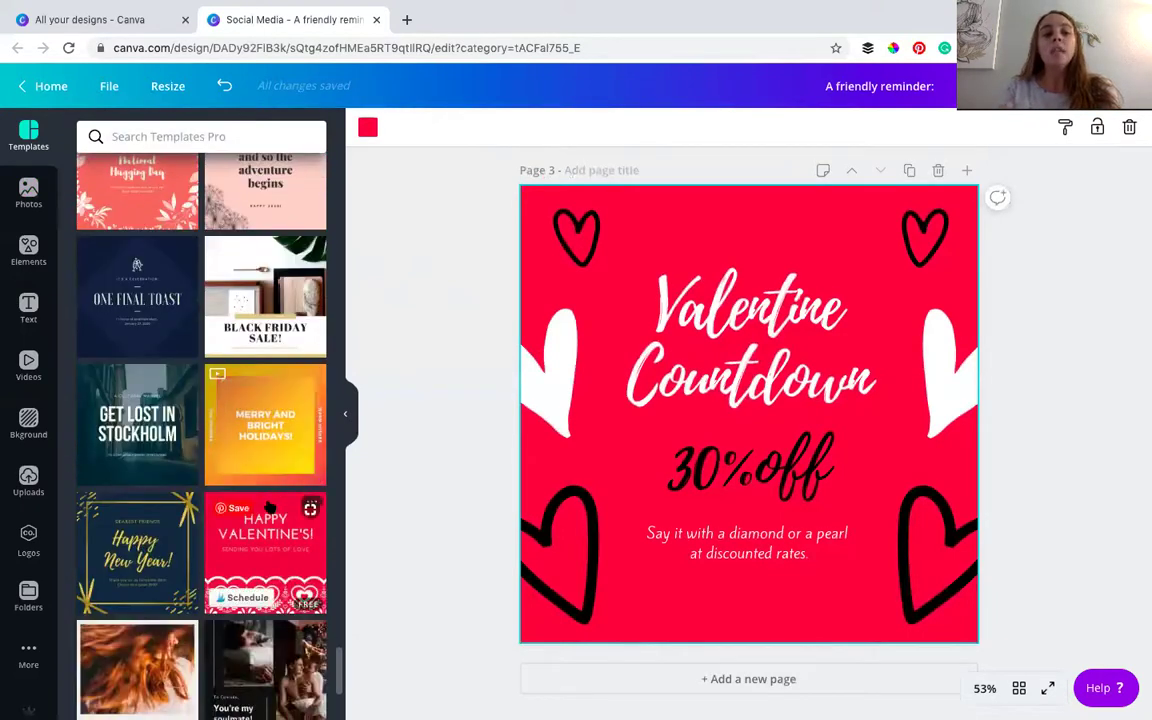
pyautogui.scroll(-1, 268, 508)
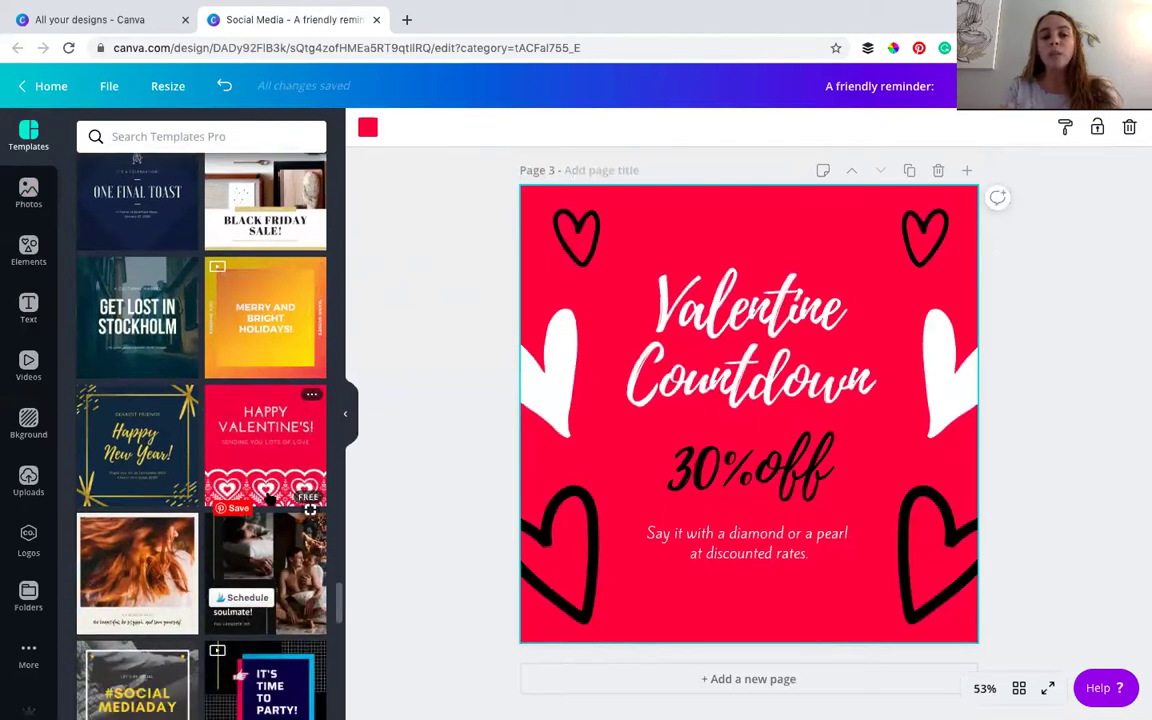
pyautogui.scroll(-1, 268, 500)
pyautogui.scroll(-1, 268, 497)
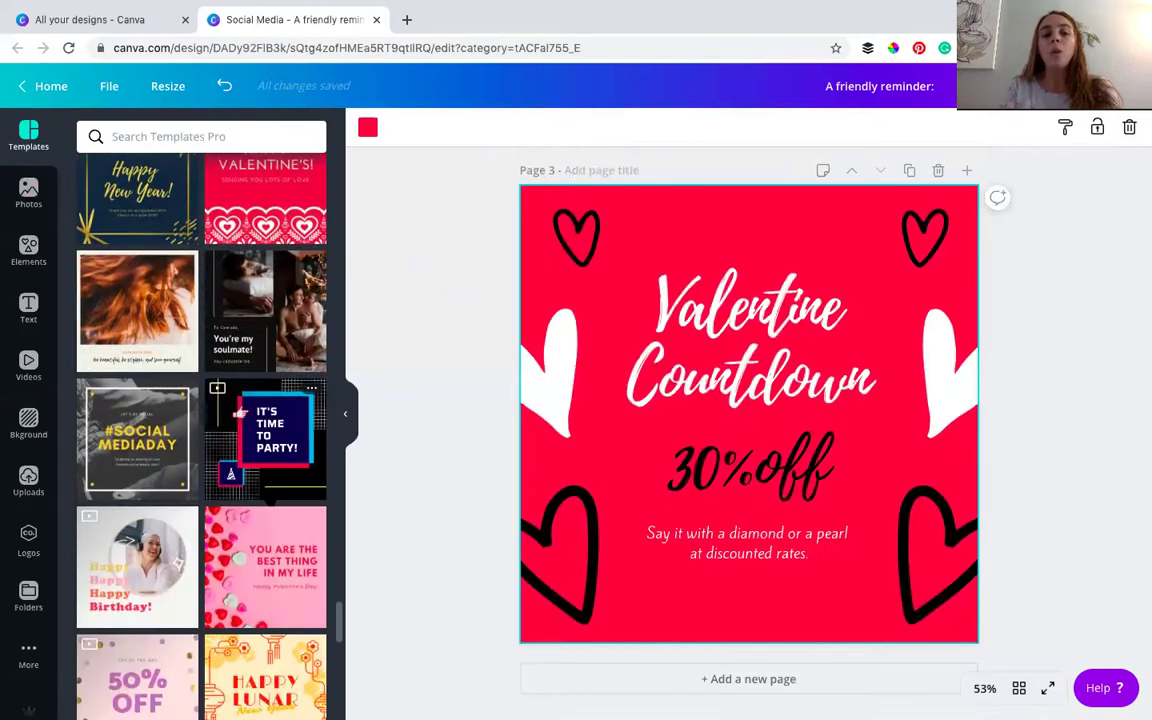
pyautogui.scroll(-1, 268, 497)
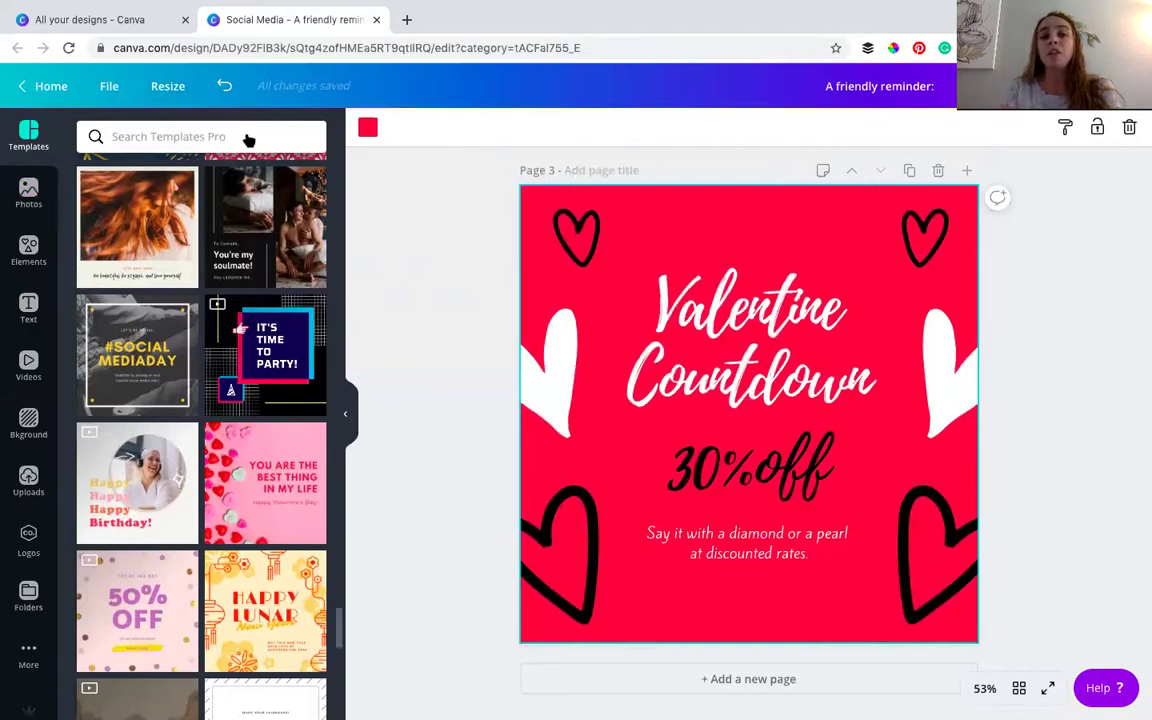
# Return to page 2, look through the available resize formats, search them for "you", and close the options without resizing.
pyautogui.scroll(5, 503, 290)
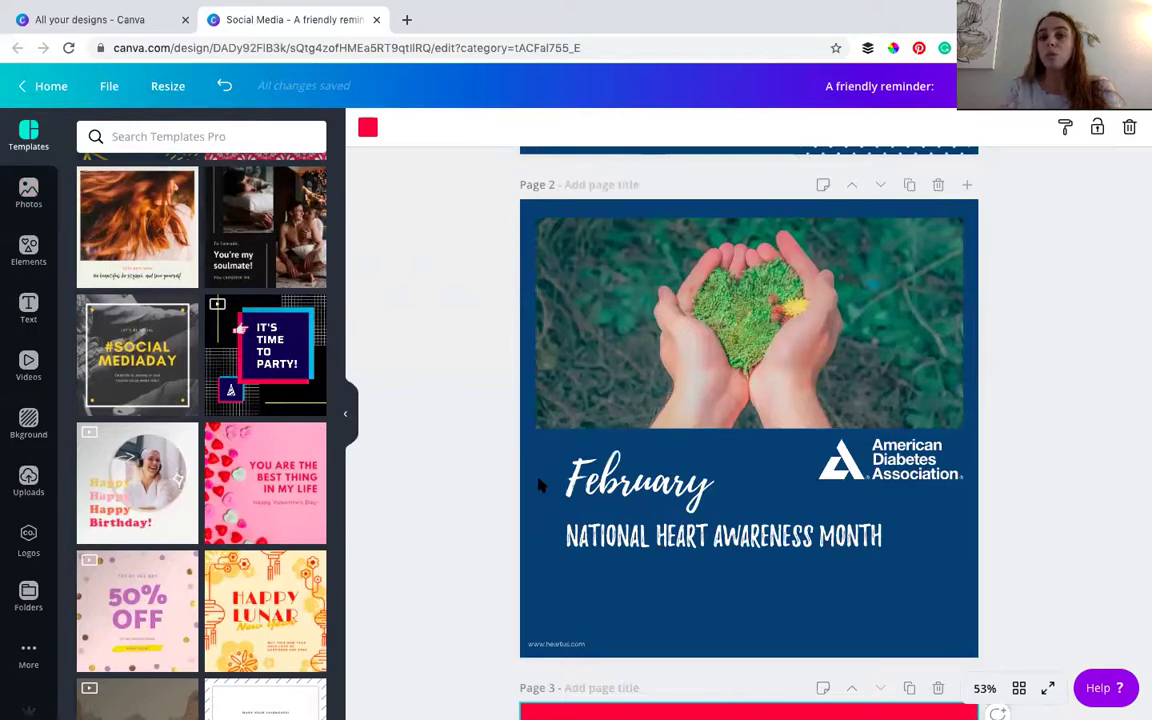
pyautogui.click(168, 87)
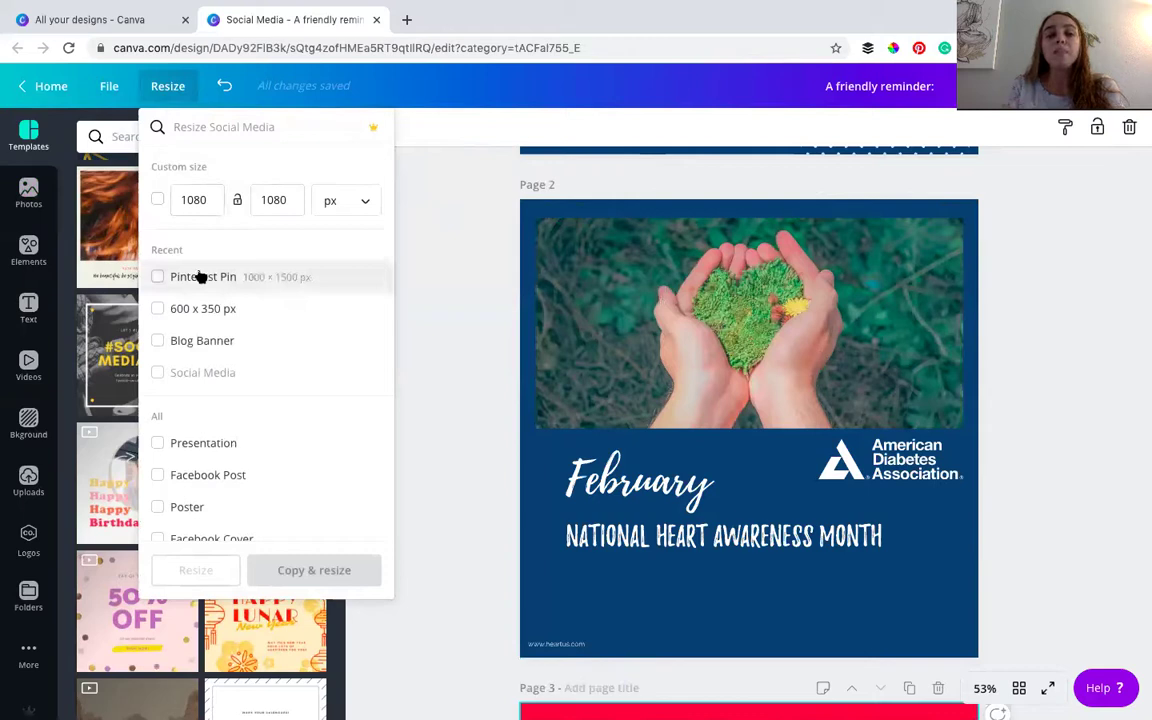
pyautogui.scroll(-1, 206, 393)
pyautogui.scroll(1, 208, 431)
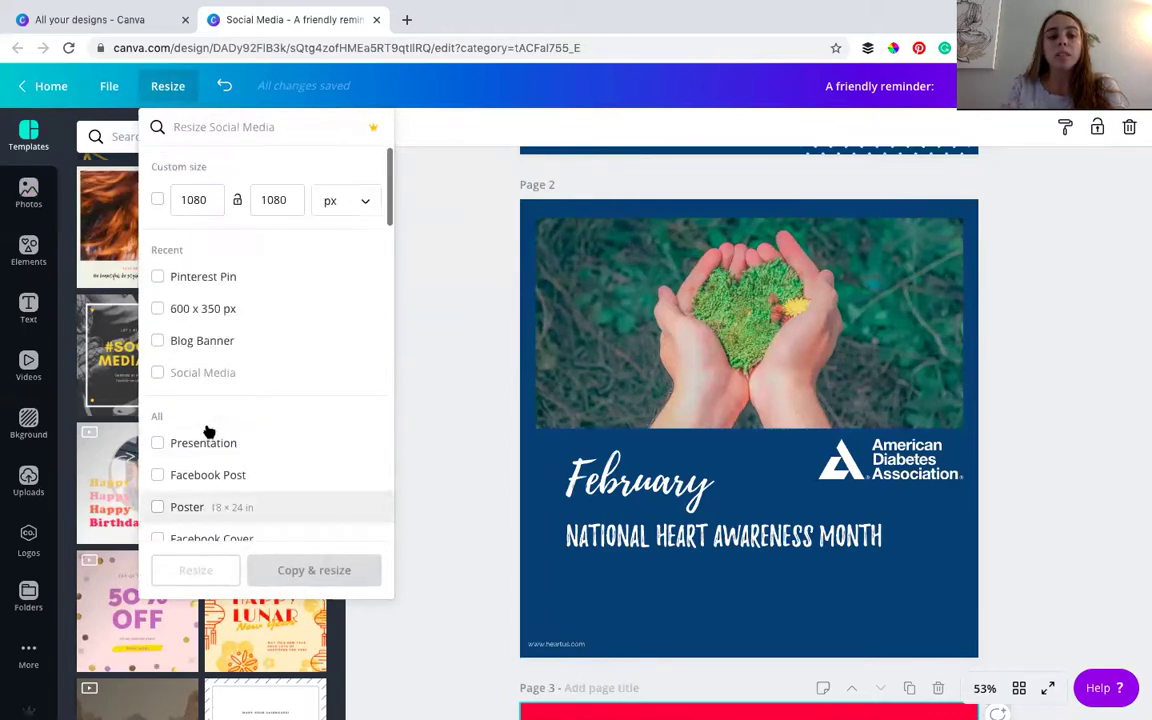
pyautogui.write('you')
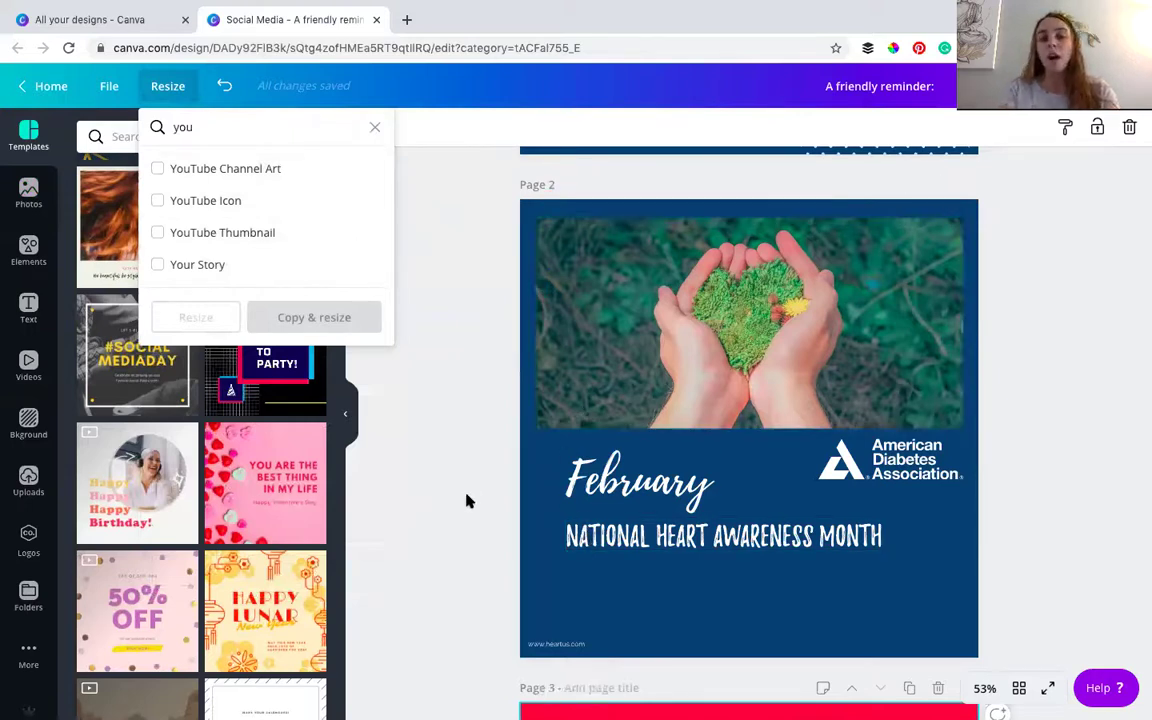
pyautogui.click(375, 127)
pyautogui.click(428, 250)
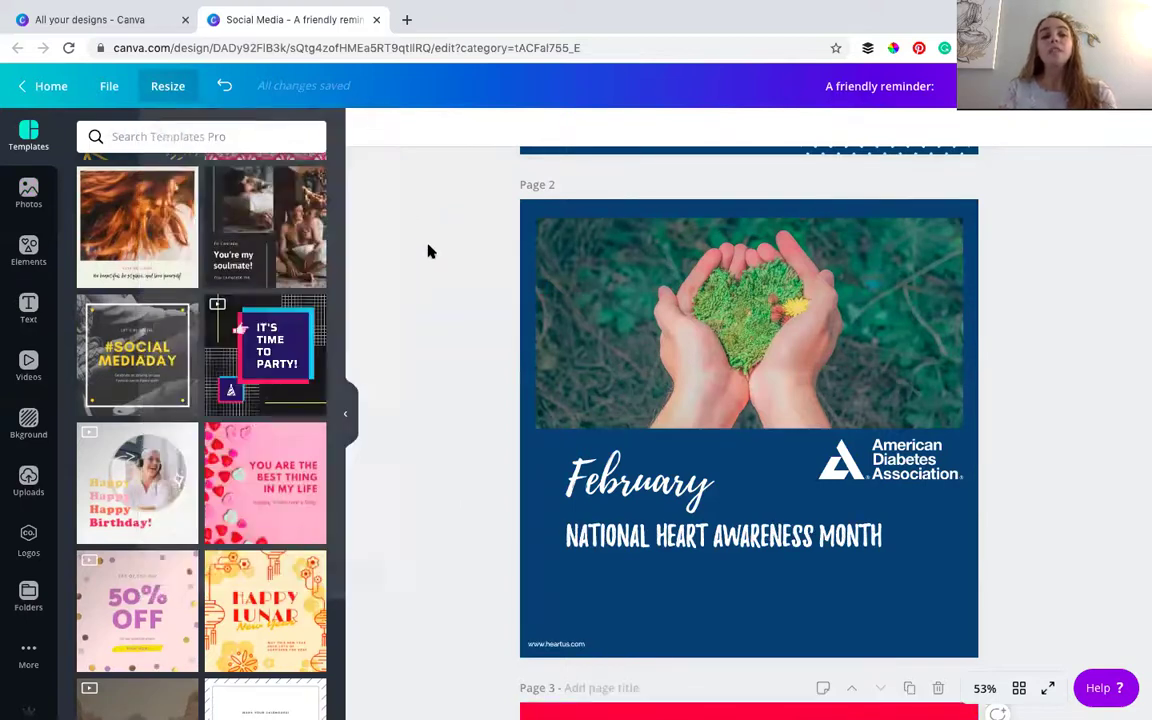
pyautogui.moveTo(240, 328)
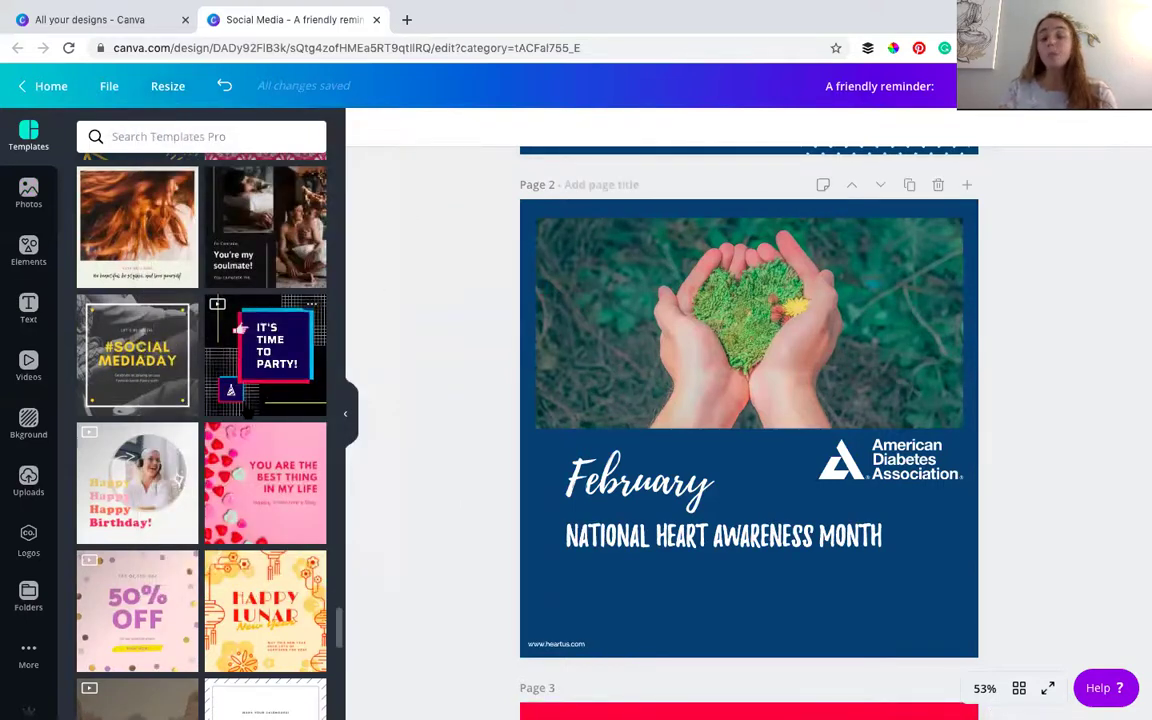